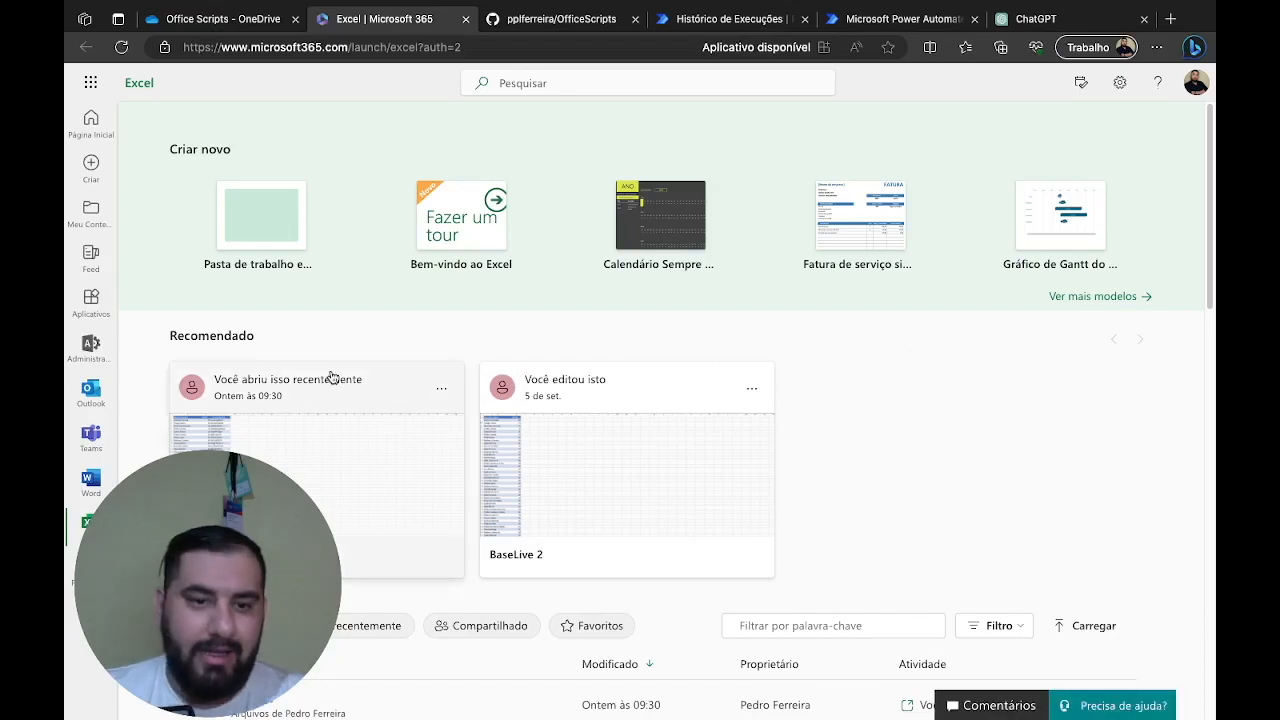
Create a blank Excel workbook and display the recent and sample Office Scripts available for automation
{"action": "left_click", "coordinate": [92, 164]}
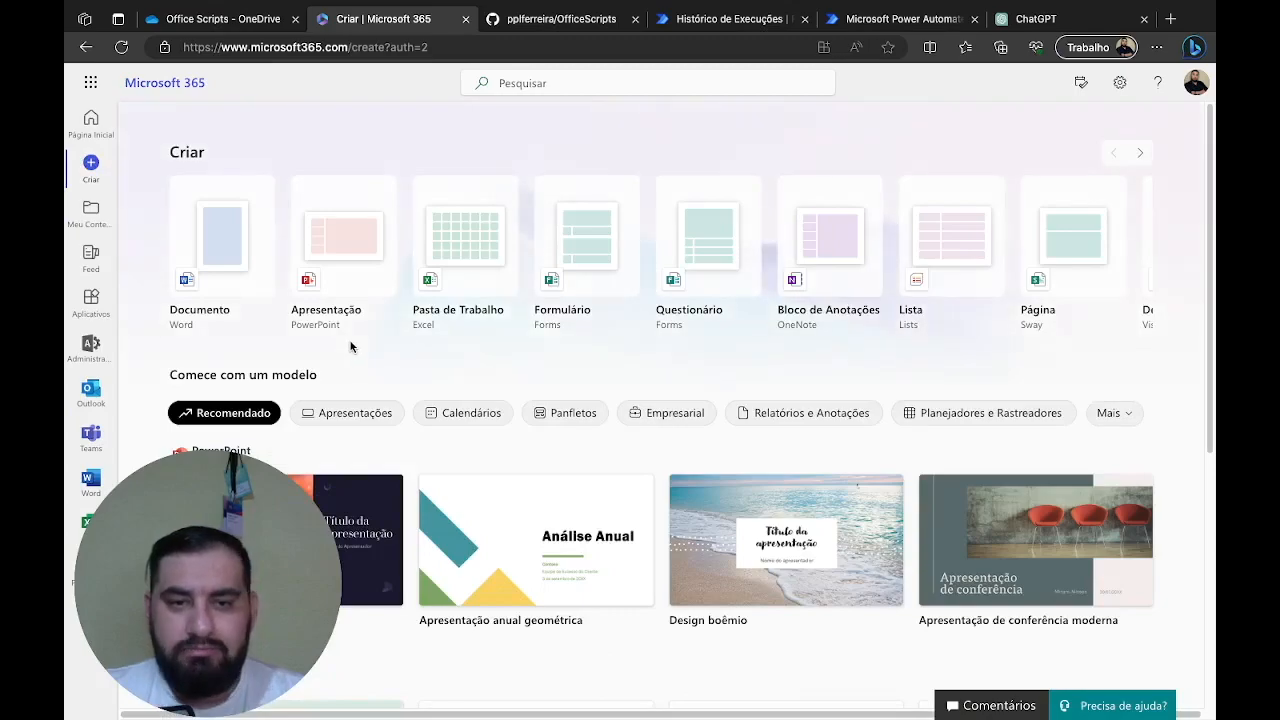
{"action": "left_click", "coordinate": [470, 252]}
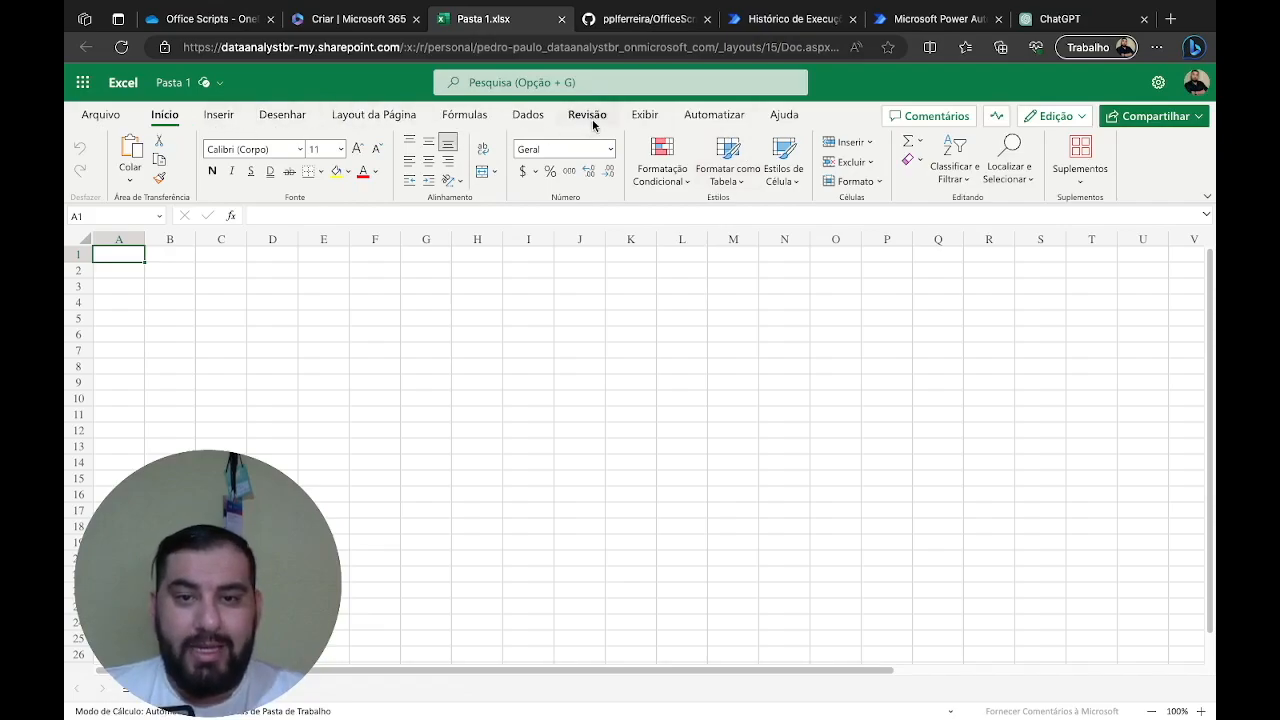
{"action": "left_click", "coordinate": [729, 118]}
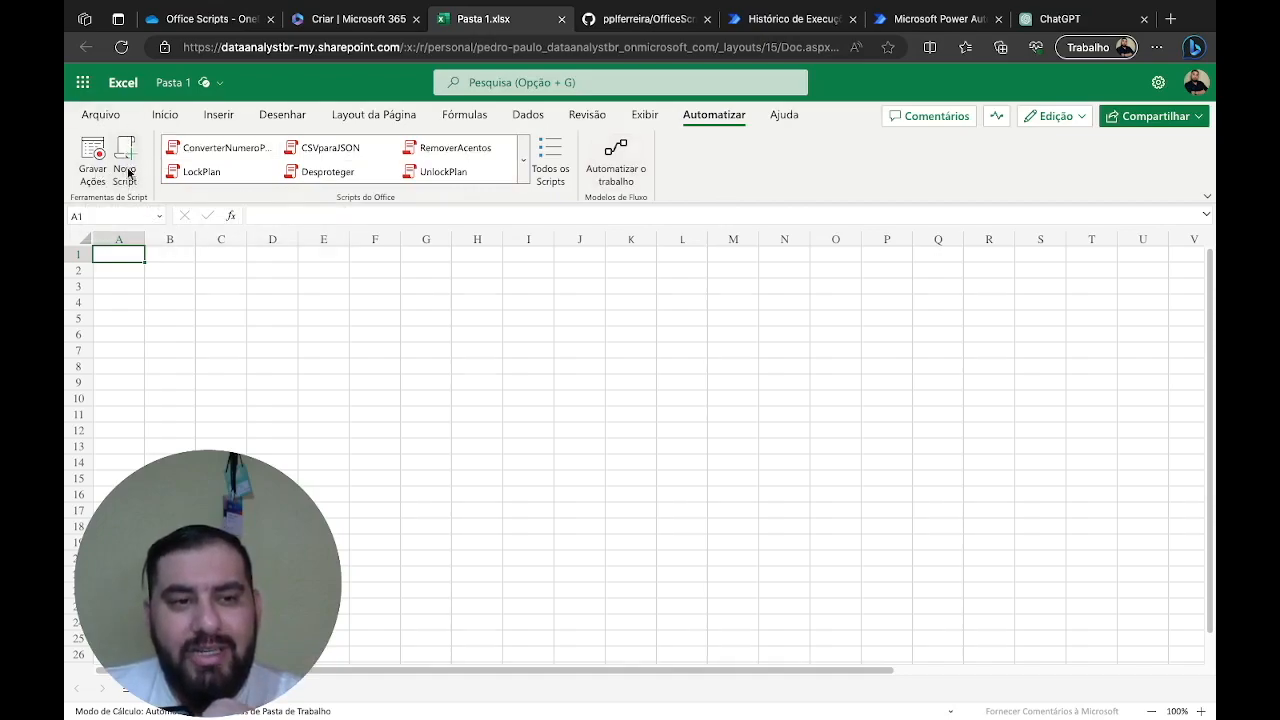
{"action": "left_click", "coordinate": [523, 160]}
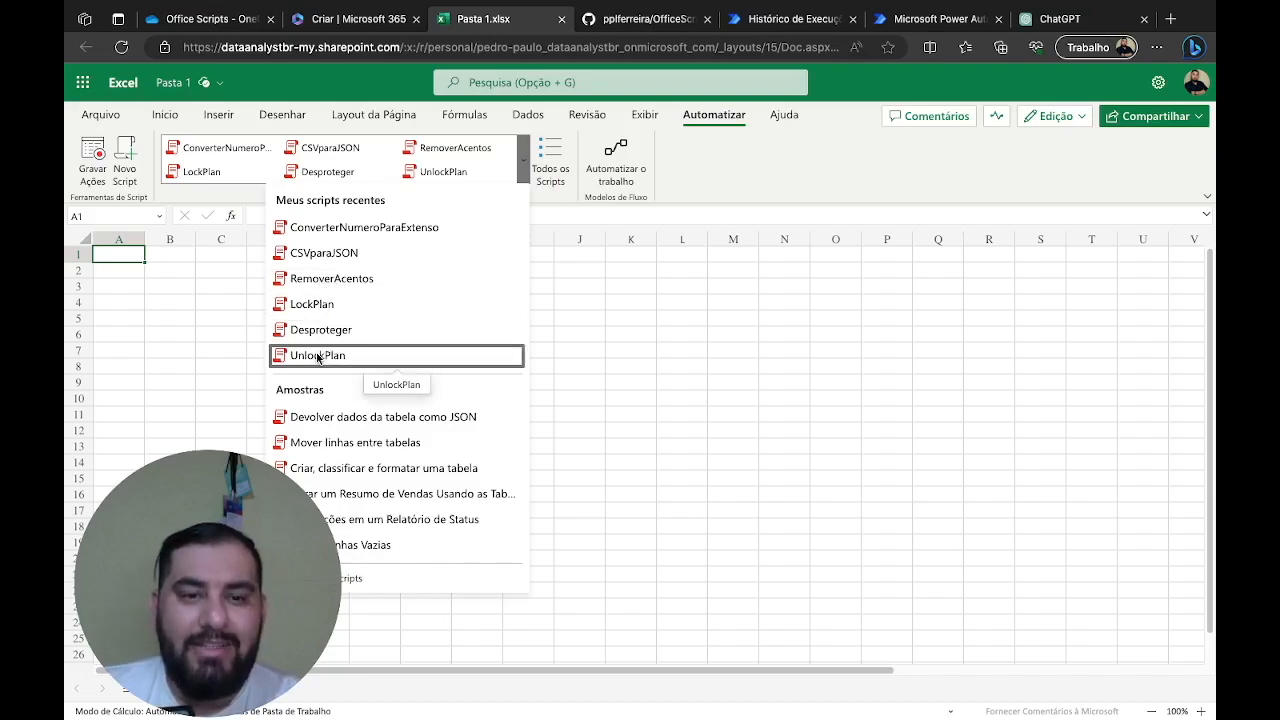
{"action": "left_click", "coordinate": [695, 342]}
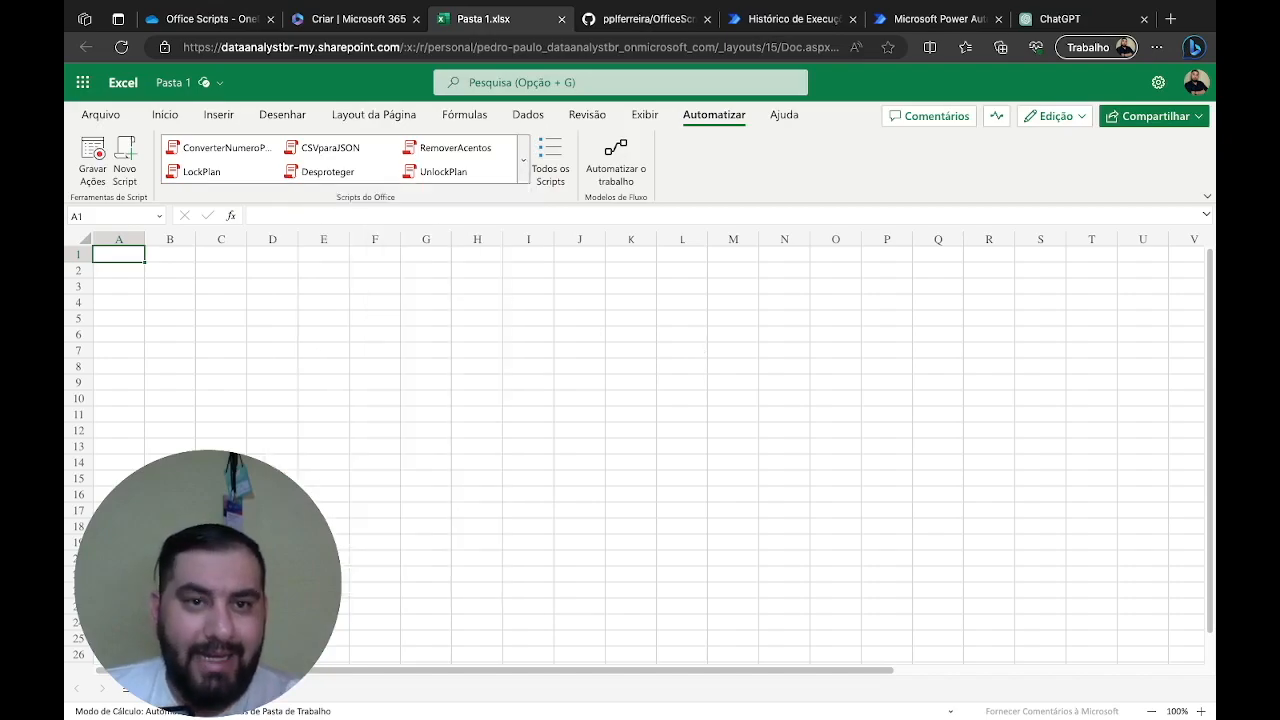
View the OfficeScripts repository on GitHub, and browse to the Documents > Office Scripts folder in OneDrive
{"action": "left_click", "coordinate": [644, 19]}
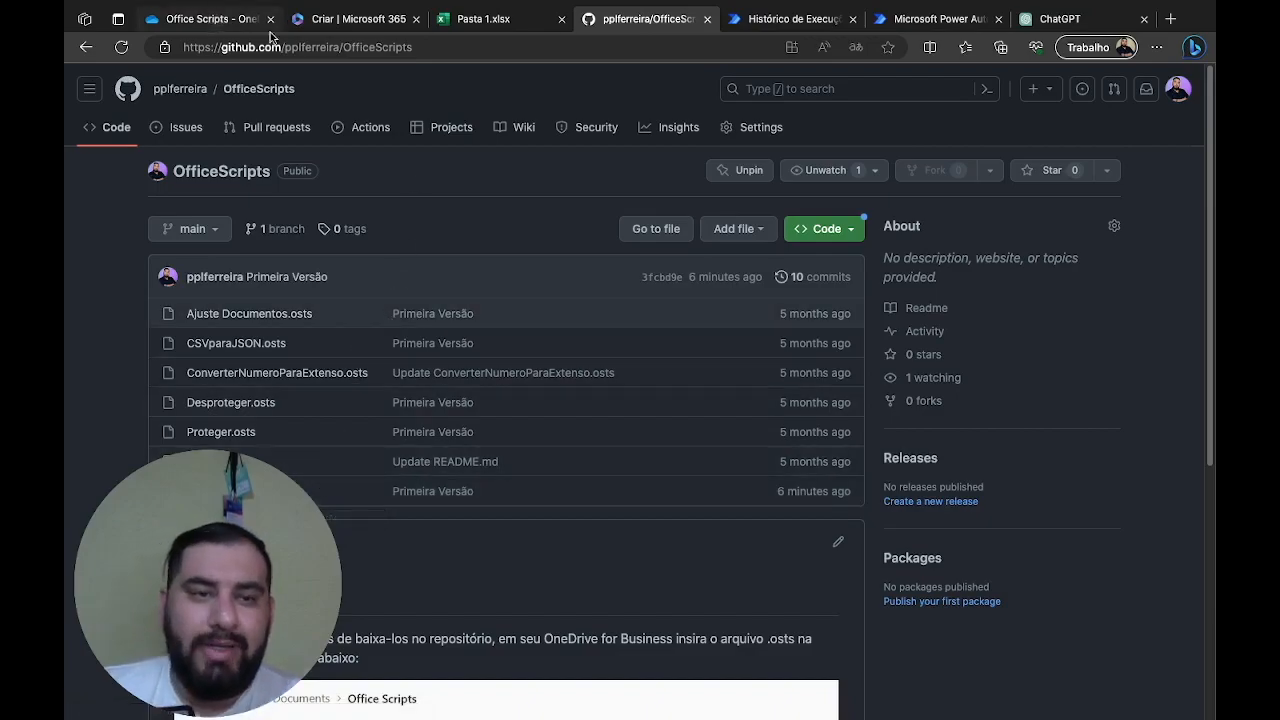
{"action": "left_click", "coordinate": [481, 20]}
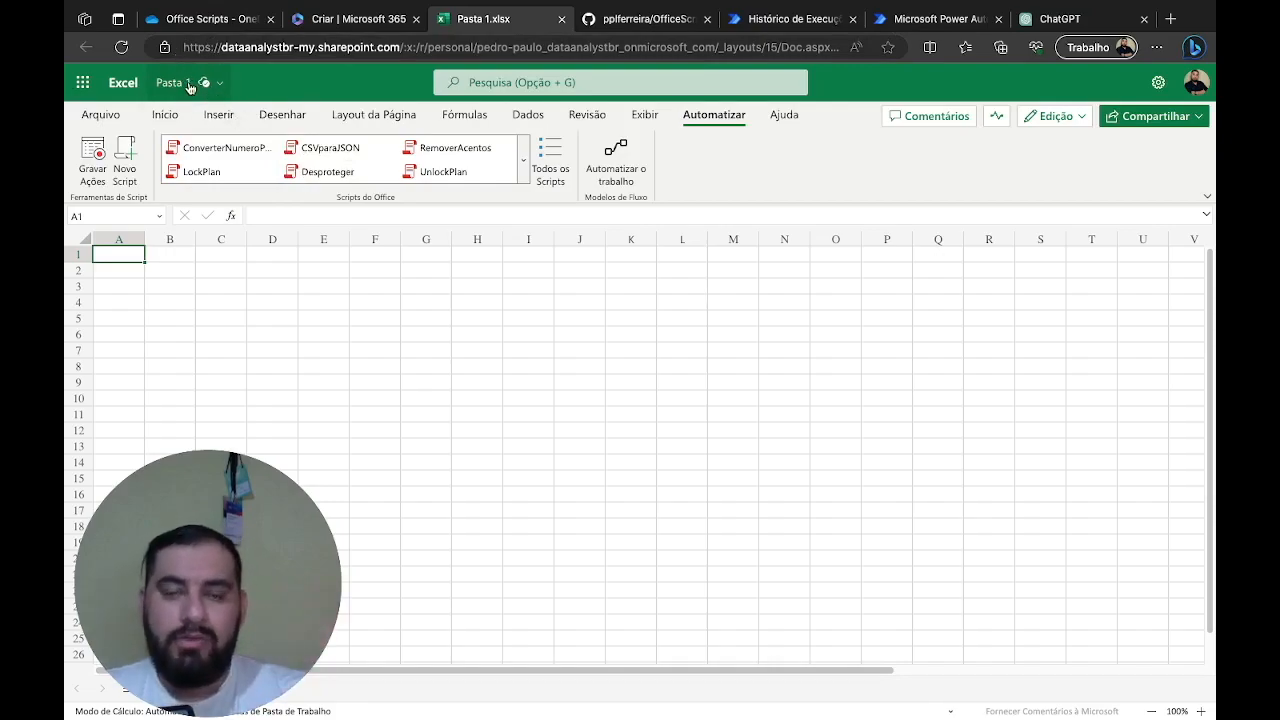
{"action": "left_click", "coordinate": [213, 22]}
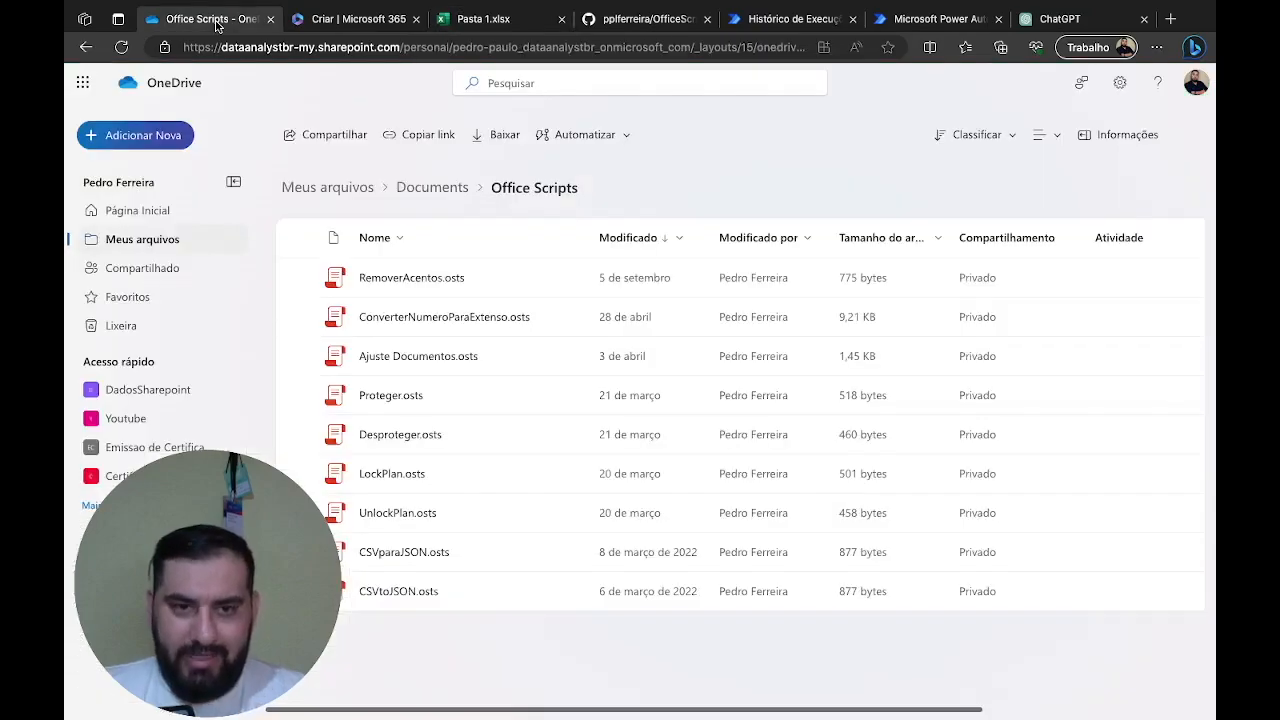
{"action": "left_click", "coordinate": [352, 190]}
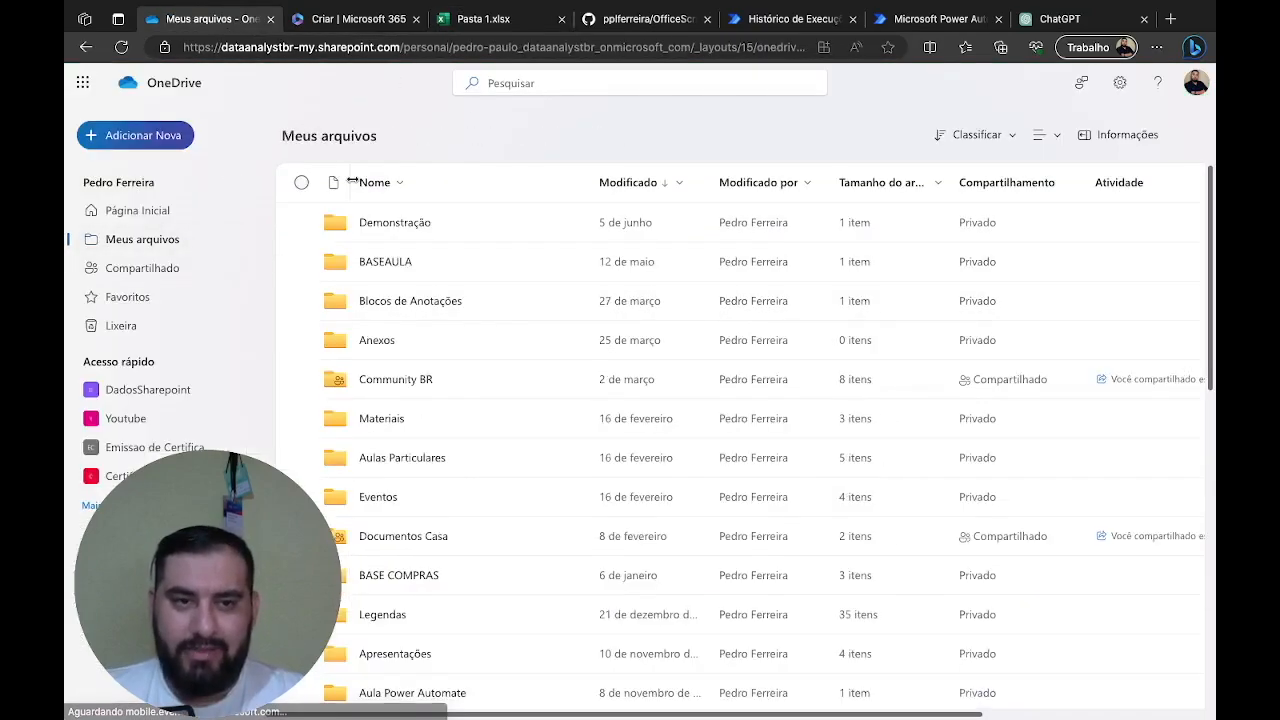
{"action": "scroll", "coordinate": [514, 374], "scroll_direction": "down", "scroll_amount": 4}
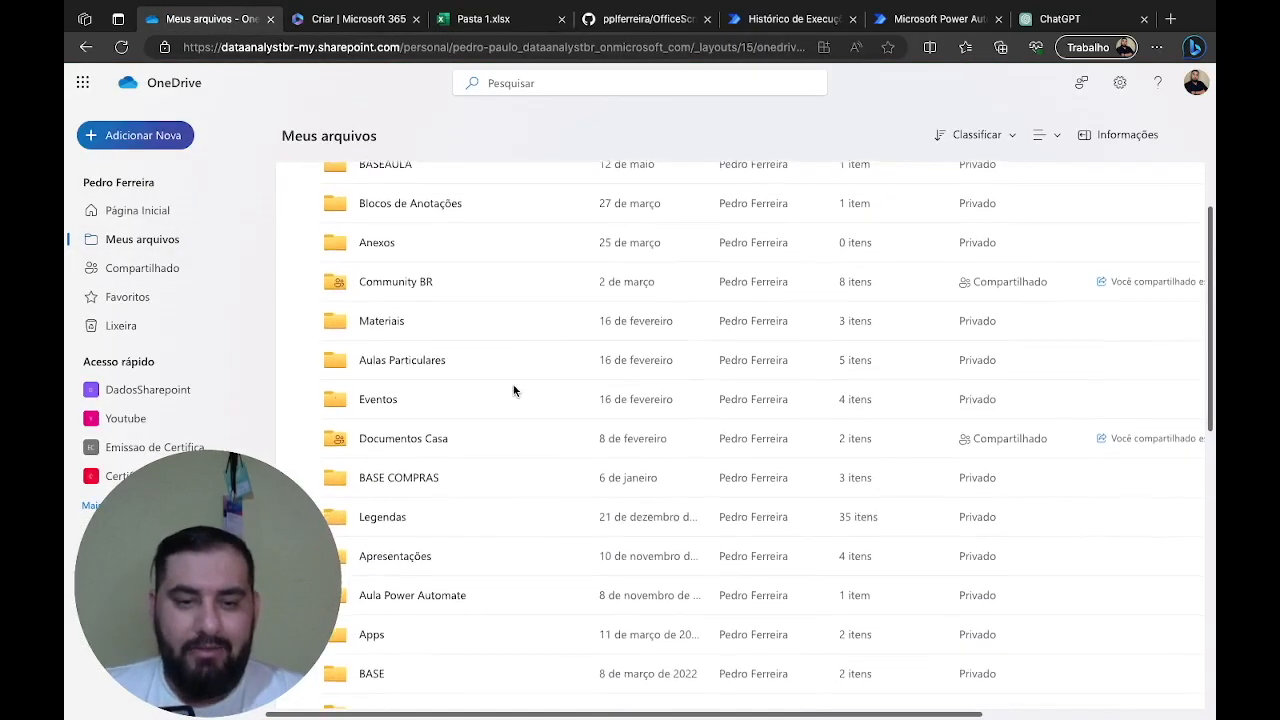
{"action": "left_click", "coordinate": [391, 442]}
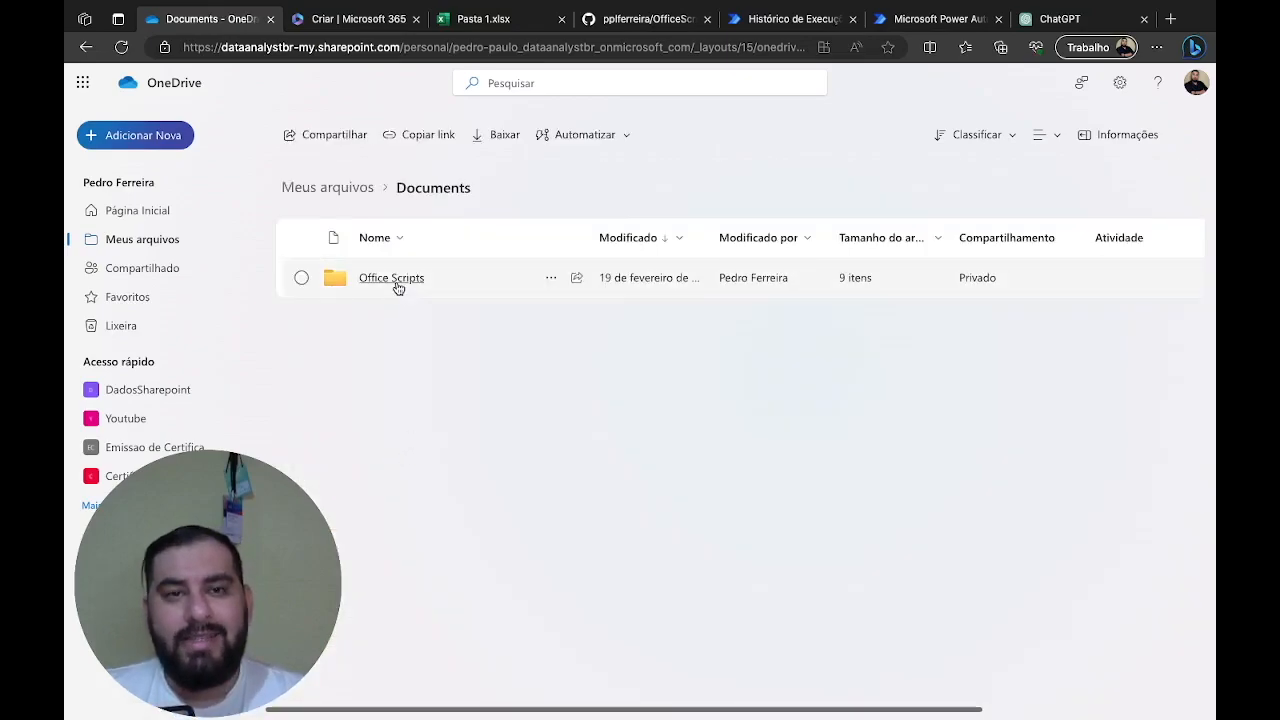
{"action": "left_click", "coordinate": [396, 284]}
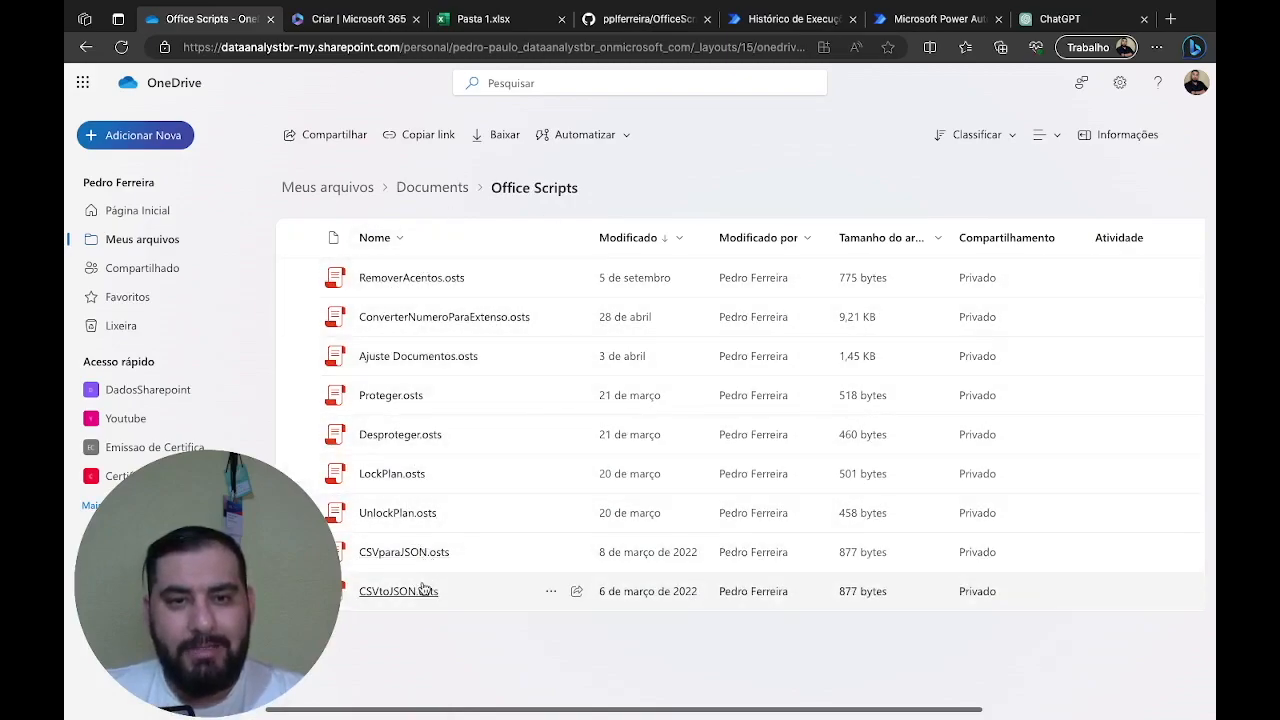
Check the OfficeScripts repository on GitHub again, and view the automation options for the OneDrive Office Scripts folder
{"action": "left_click", "coordinate": [664, 30]}
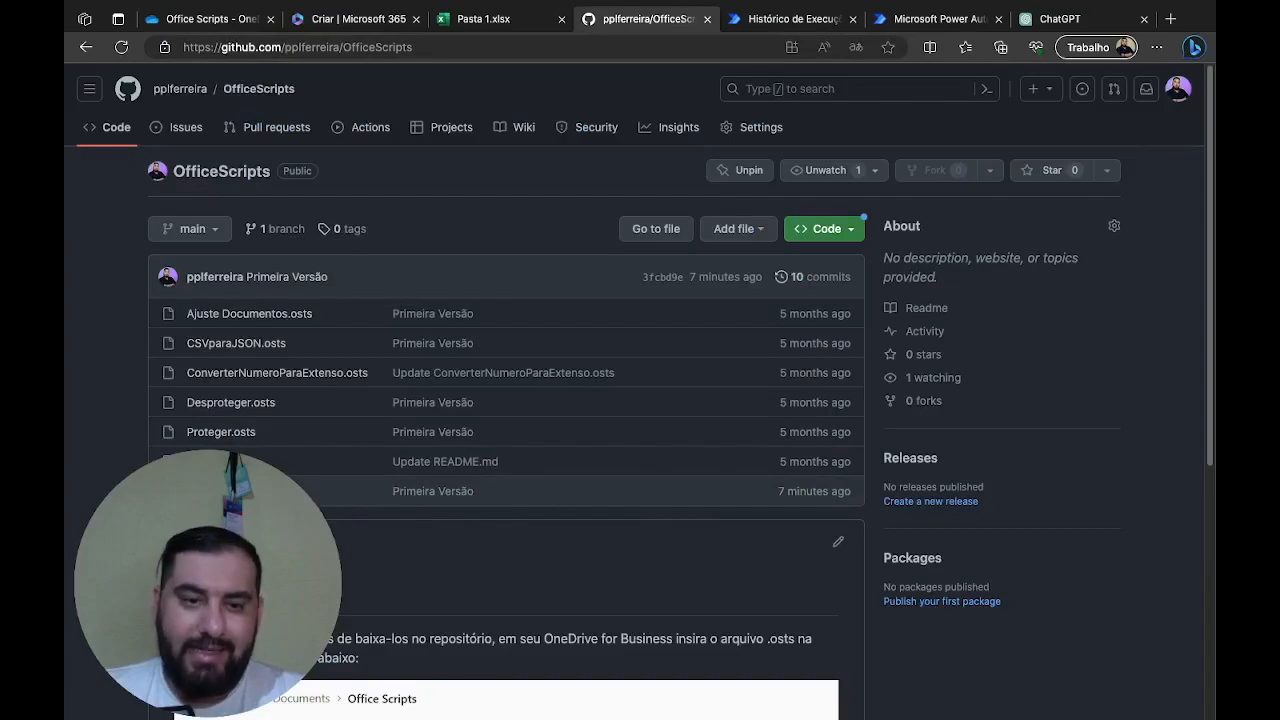
{"action": "left_click", "coordinate": [208, 18]}
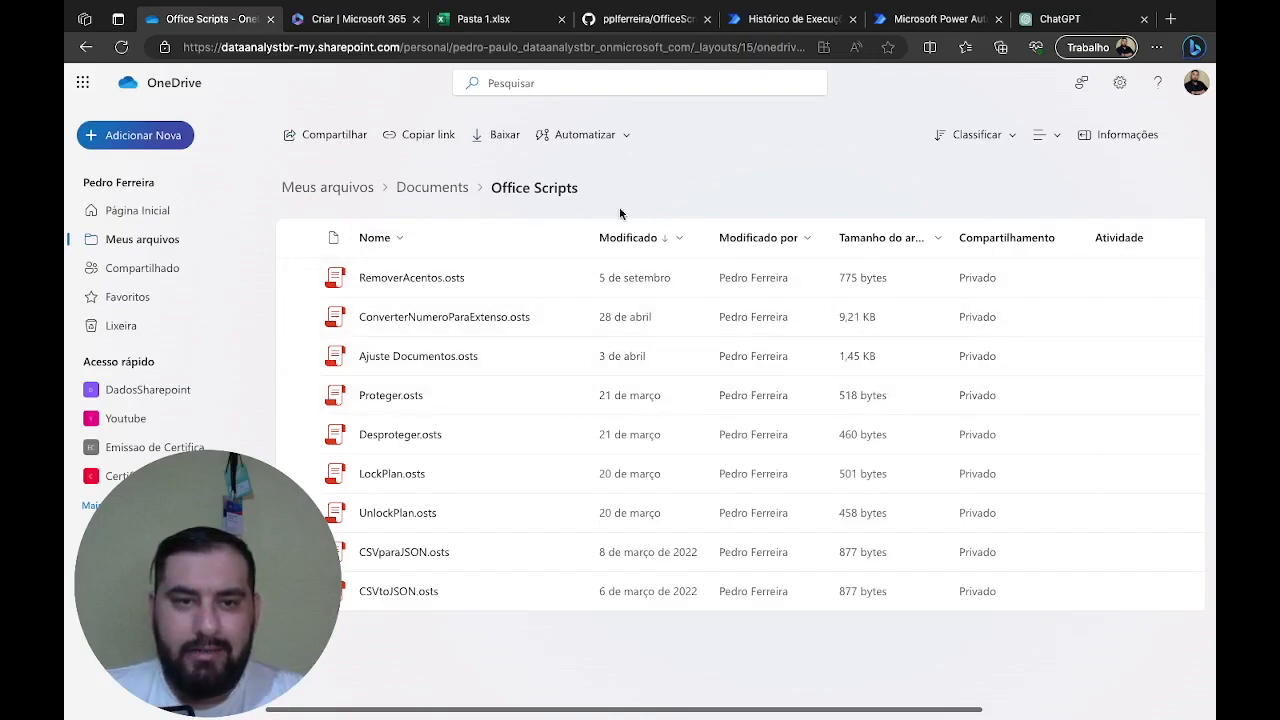
{"action": "left_click", "coordinate": [628, 133]}
{"action": "left_click", "coordinate": [855, 171]}
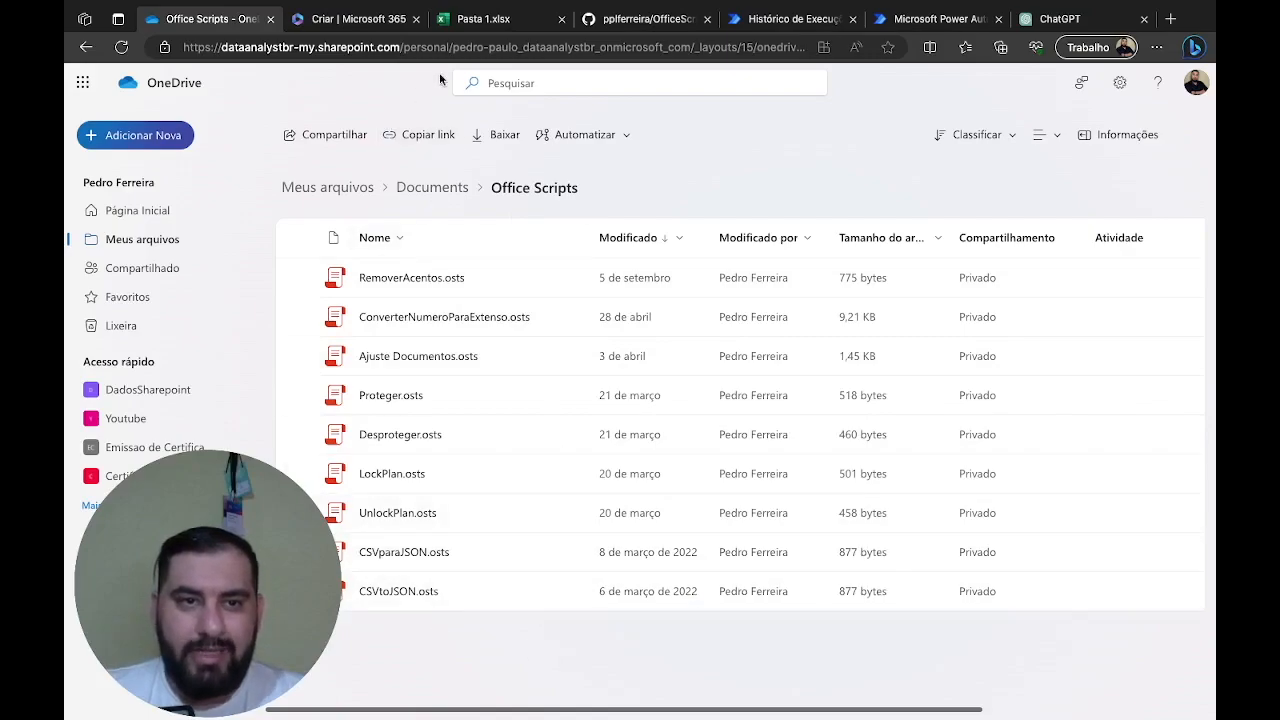
Switch to the Excel workbook and browse all Office Scripts, including those stored in OneDrive
{"action": "left_click", "coordinate": [549, 22]}
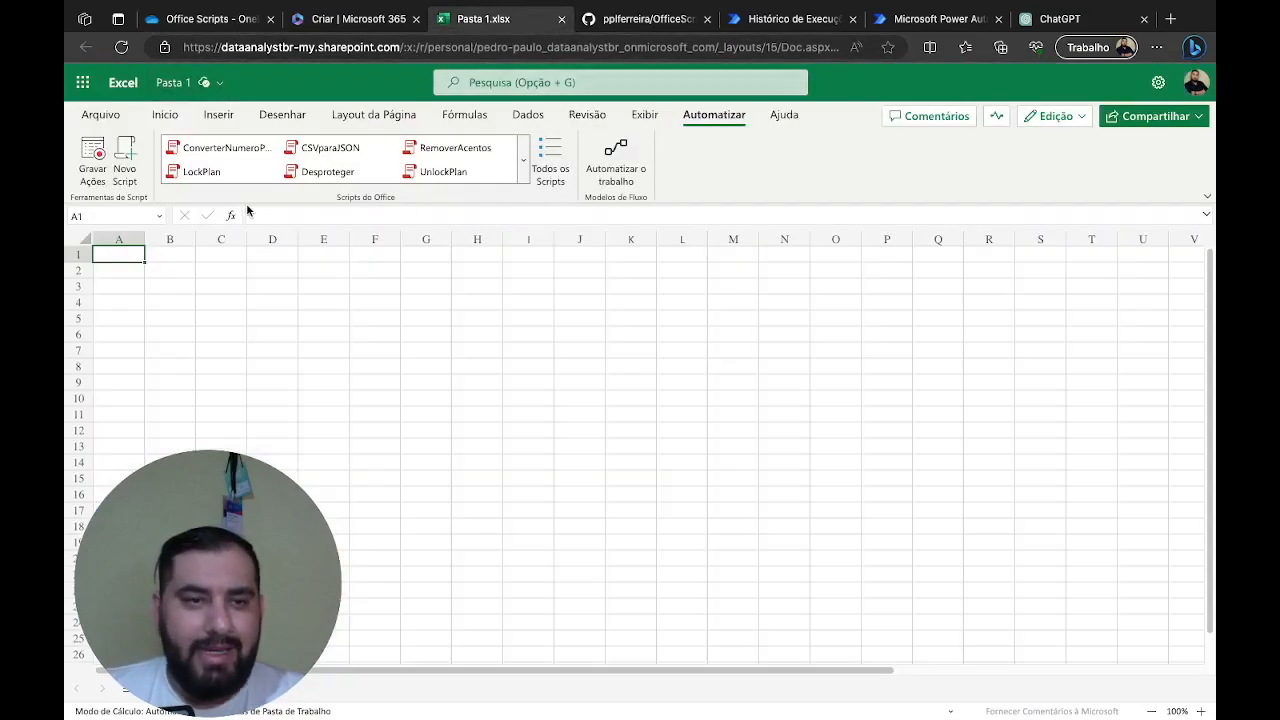
{"action": "left_click", "coordinate": [550, 163]}
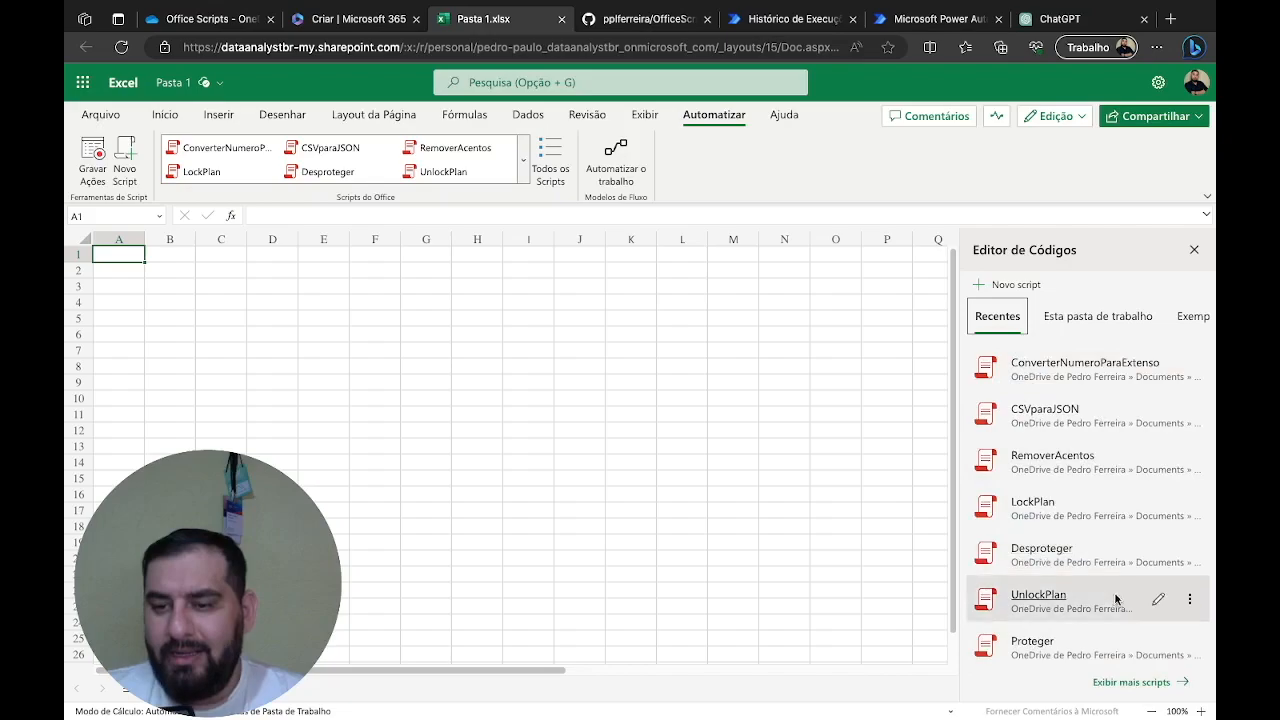
{"action": "left_click", "coordinate": [1128, 689]}
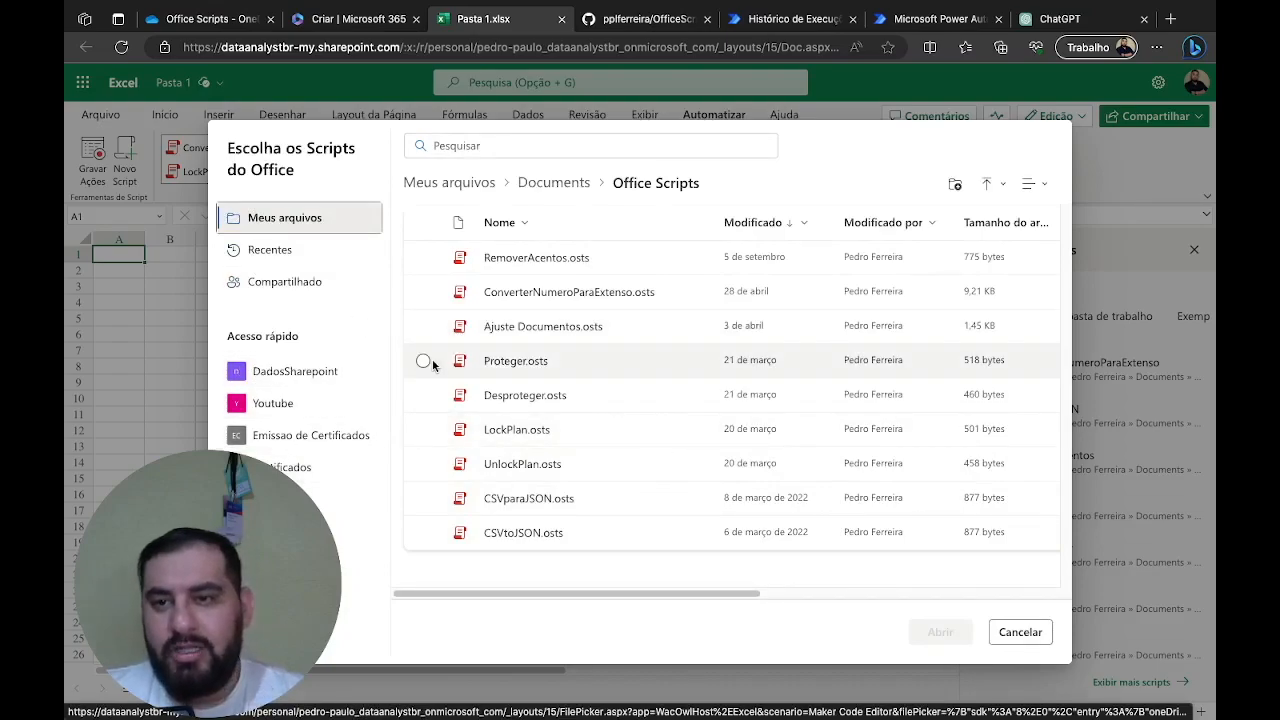
Try to upload RemoverAcentos.osts from Downloads to the Office Scripts folder, and close the script picker and code editor
{"action": "left_click", "coordinate": [999, 187]}
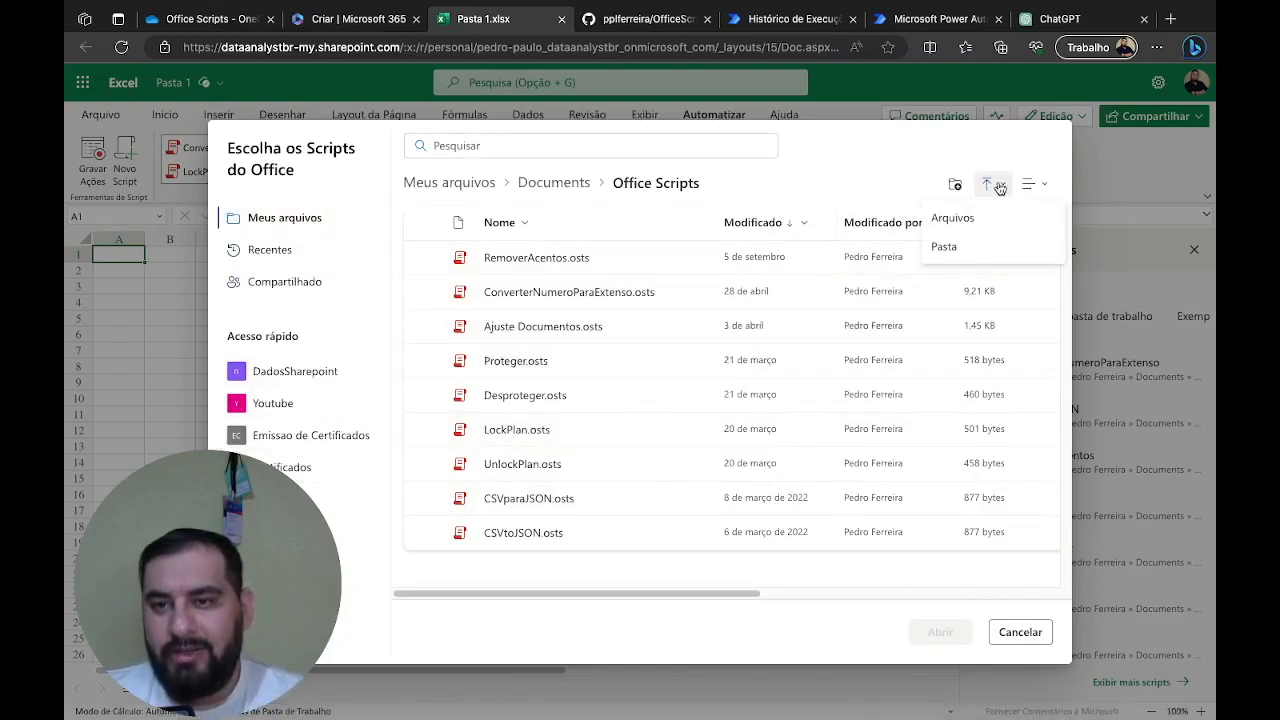
{"action": "left_click", "coordinate": [962, 231]}
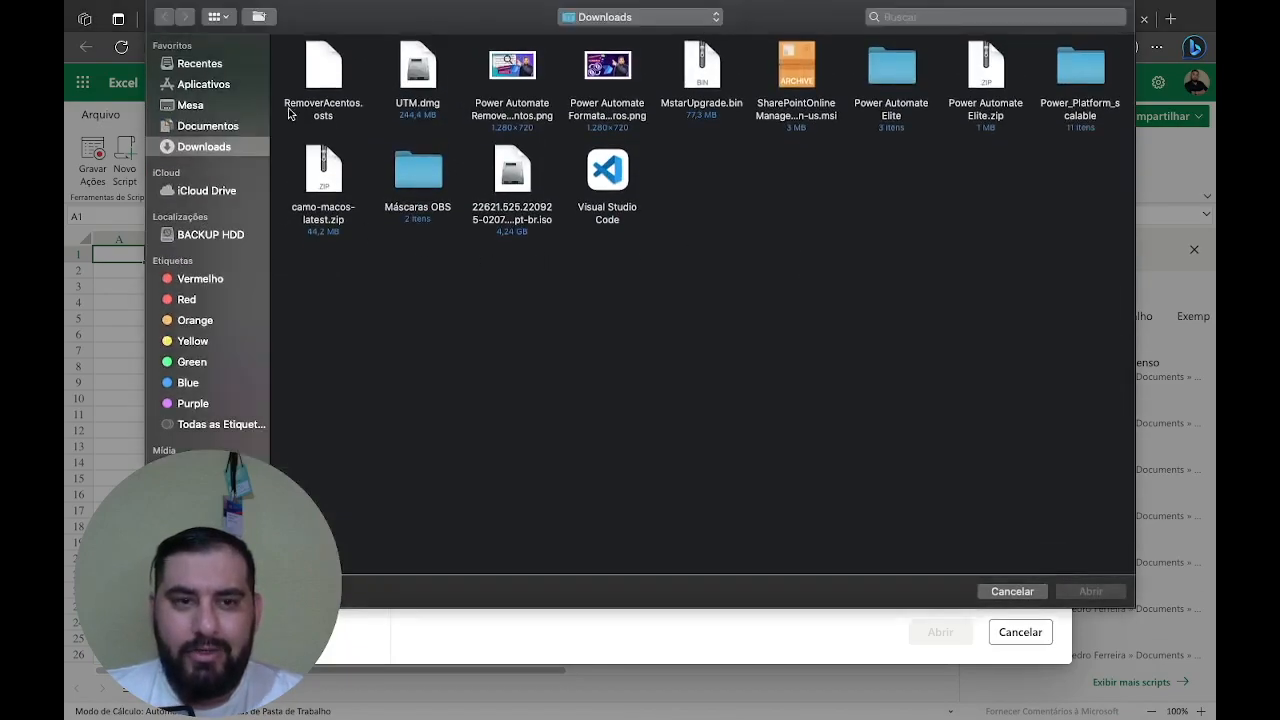
{"action": "left_click", "coordinate": [314, 94]}
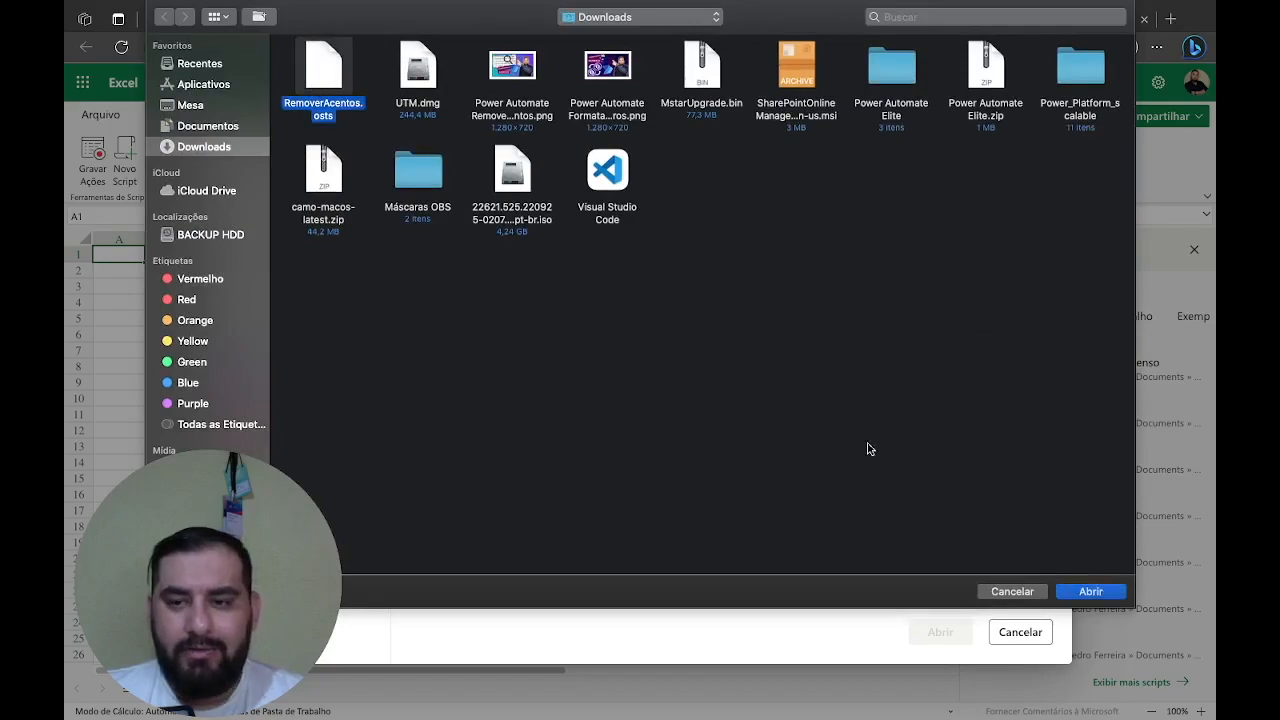
{"action": "left_click", "coordinate": [995, 592]}
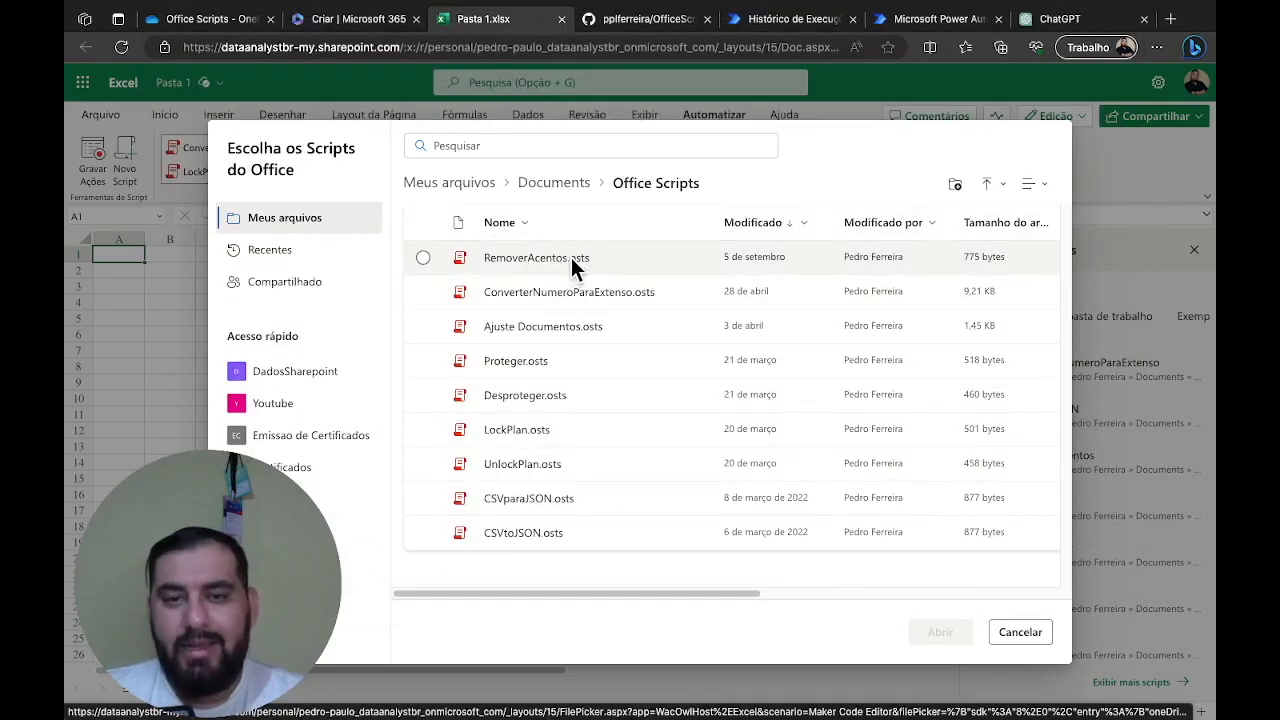
{"action": "left_click", "coordinate": [1025, 635]}
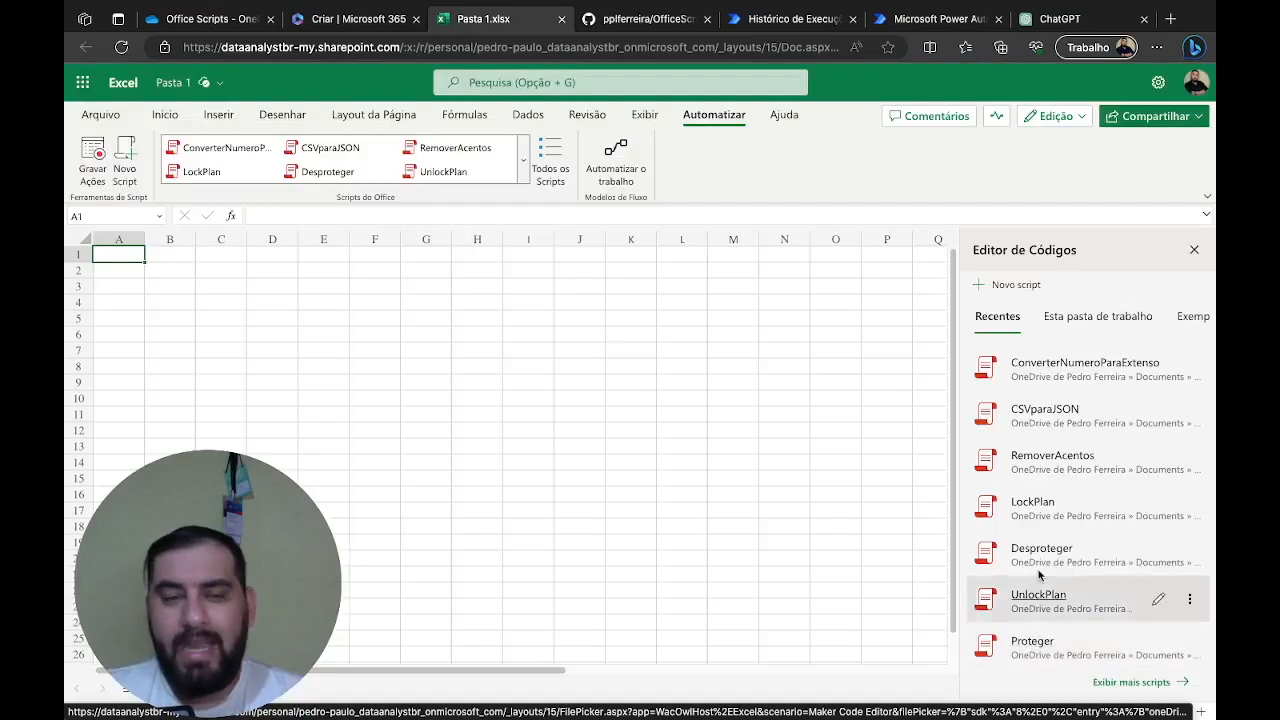
{"action": "left_click", "coordinate": [1194, 249]}
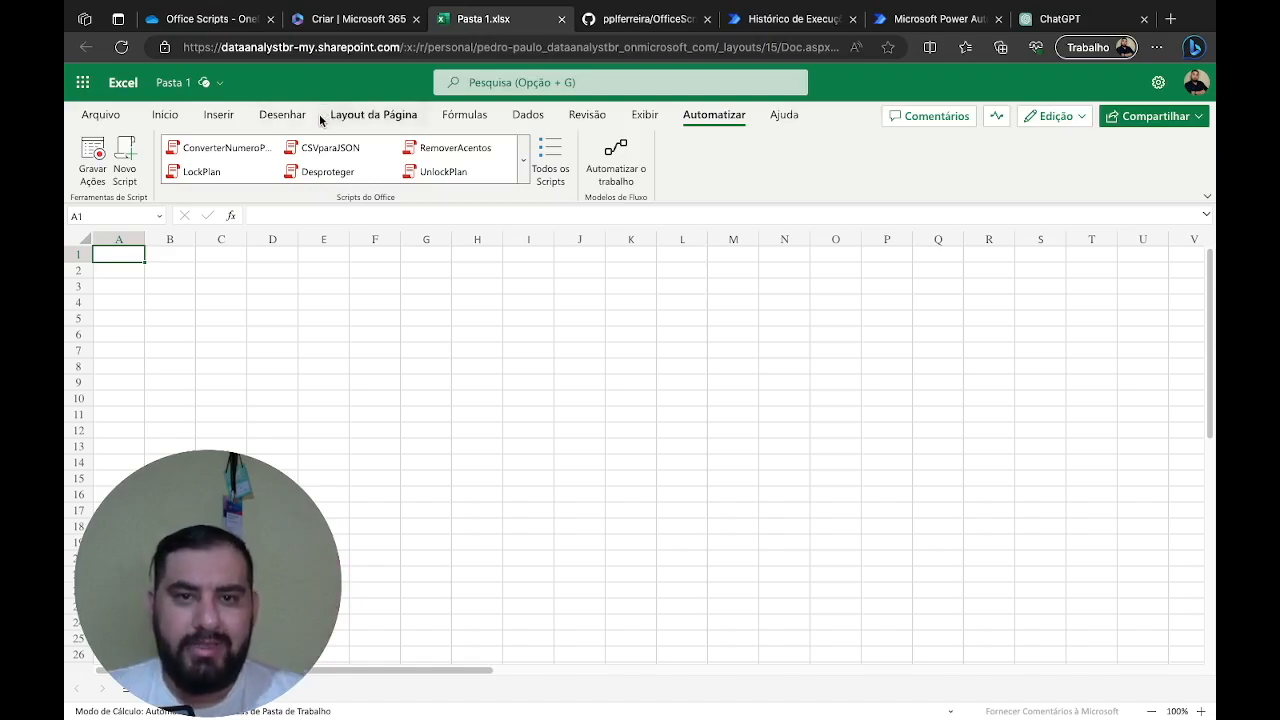
Close the workbook, switch to the Power Automate run of Aula Tratamento de Textos, and inspect Aplicar a cada and Inicializar variável 2
{"action": "left_click", "coordinate": [561, 19]}
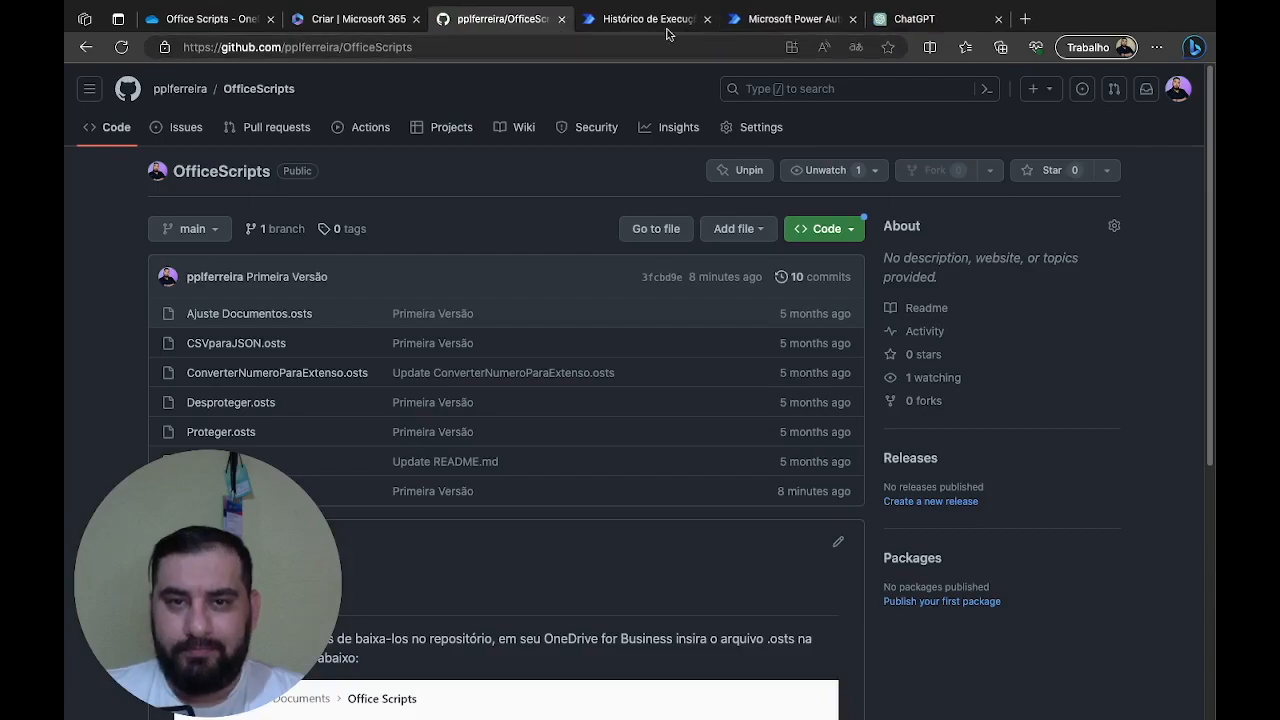
{"action": "left_click", "coordinate": [648, 19]}
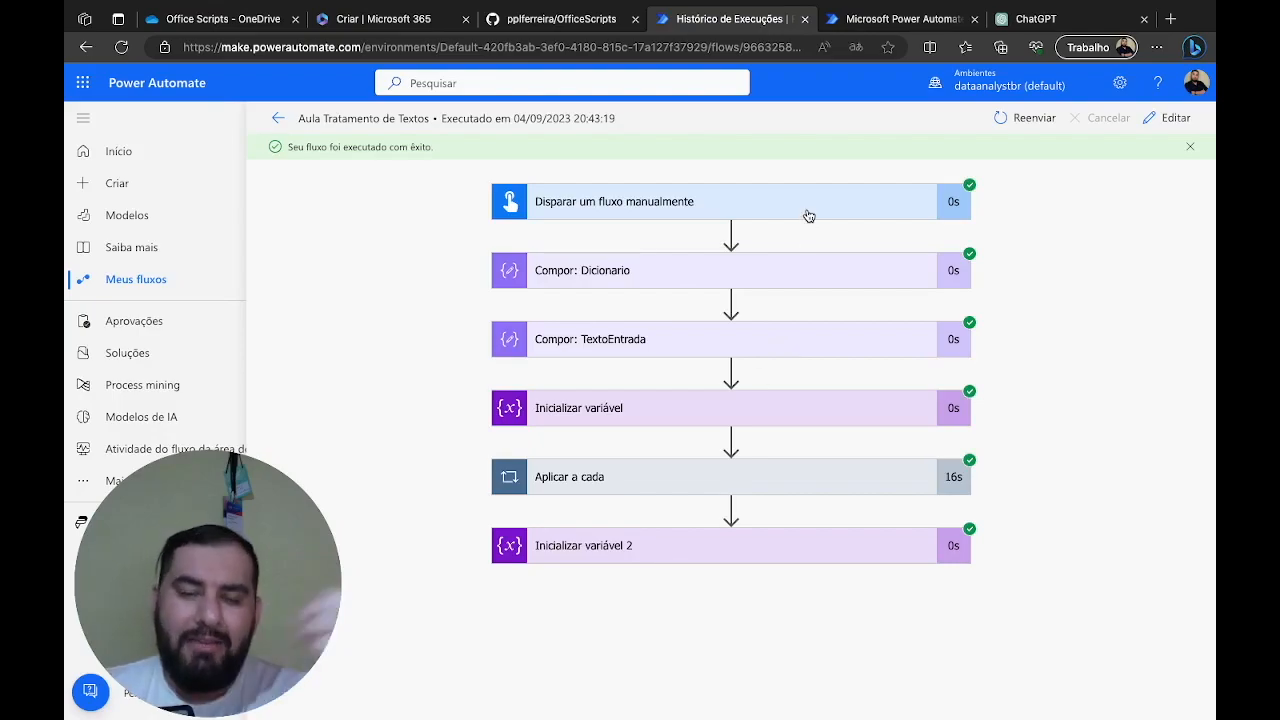
{"action": "left_click", "coordinate": [726, 476]}
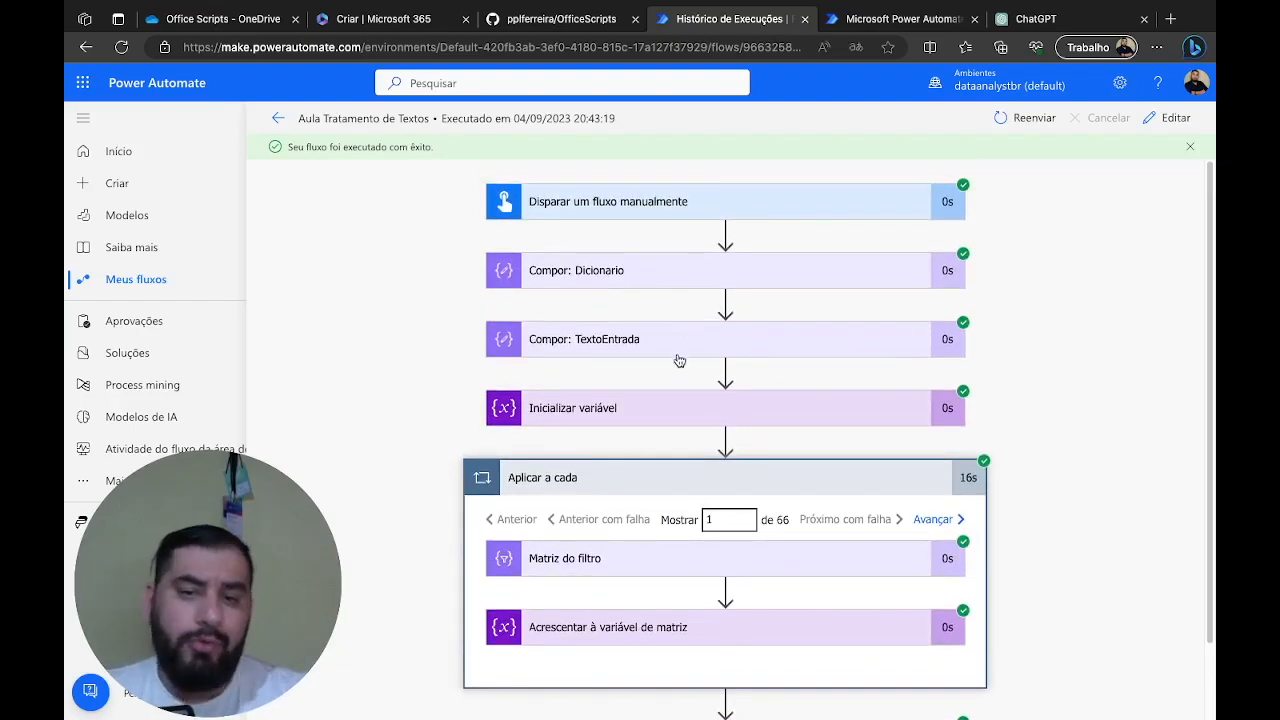
{"action": "scroll", "coordinate": [677, 360], "scroll_direction": "down", "scroll_amount": 1}
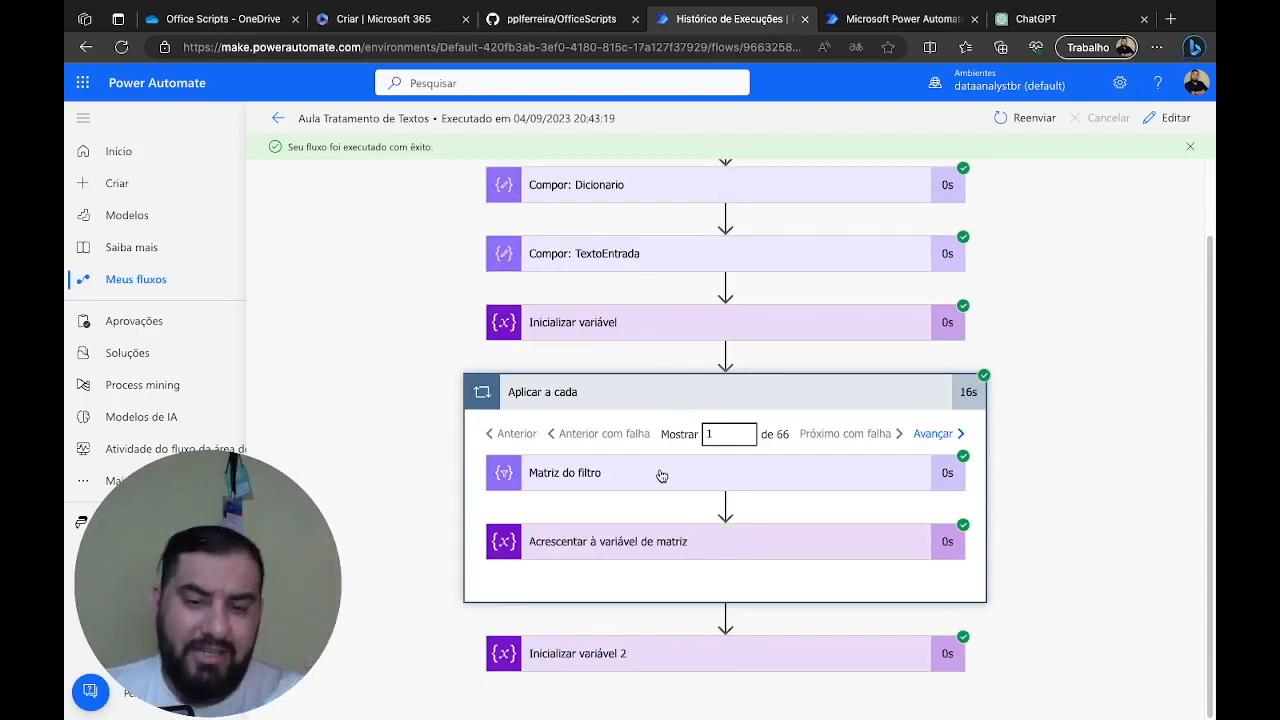
{"action": "left_click", "coordinate": [682, 657]}
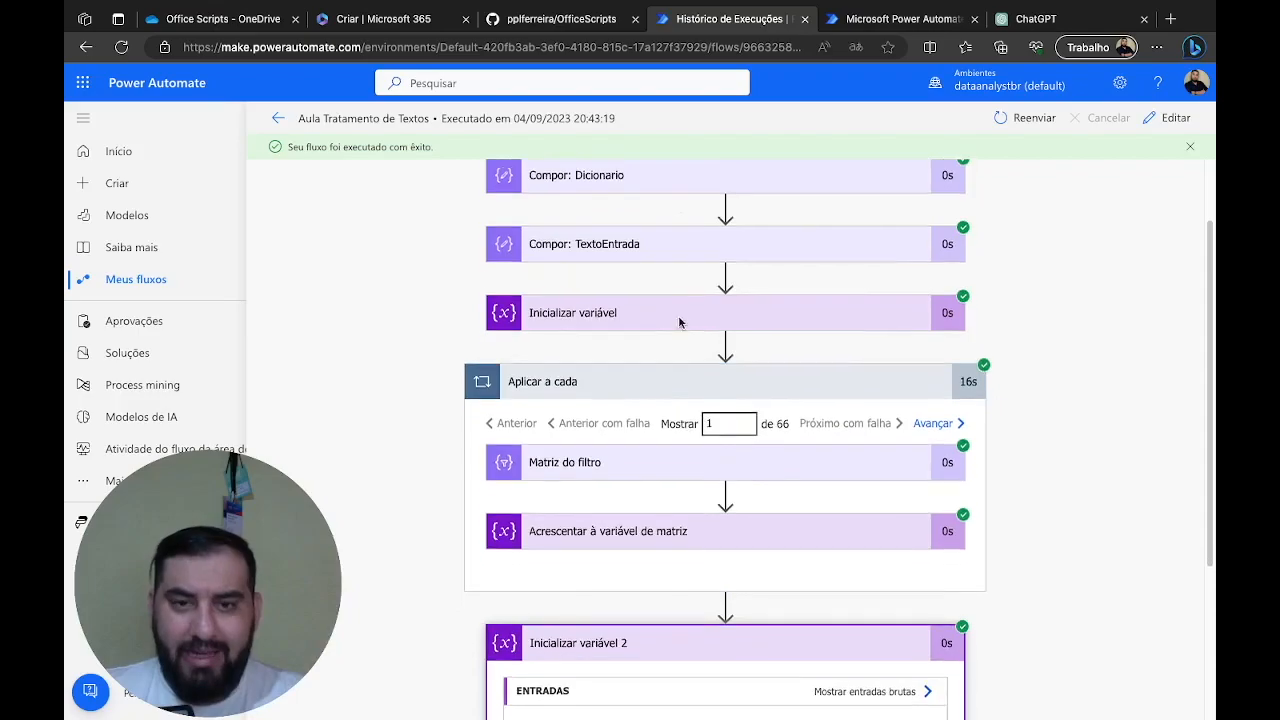
{"action": "scroll", "coordinate": [658, 230], "scroll_direction": "up", "scroll_amount": 1}
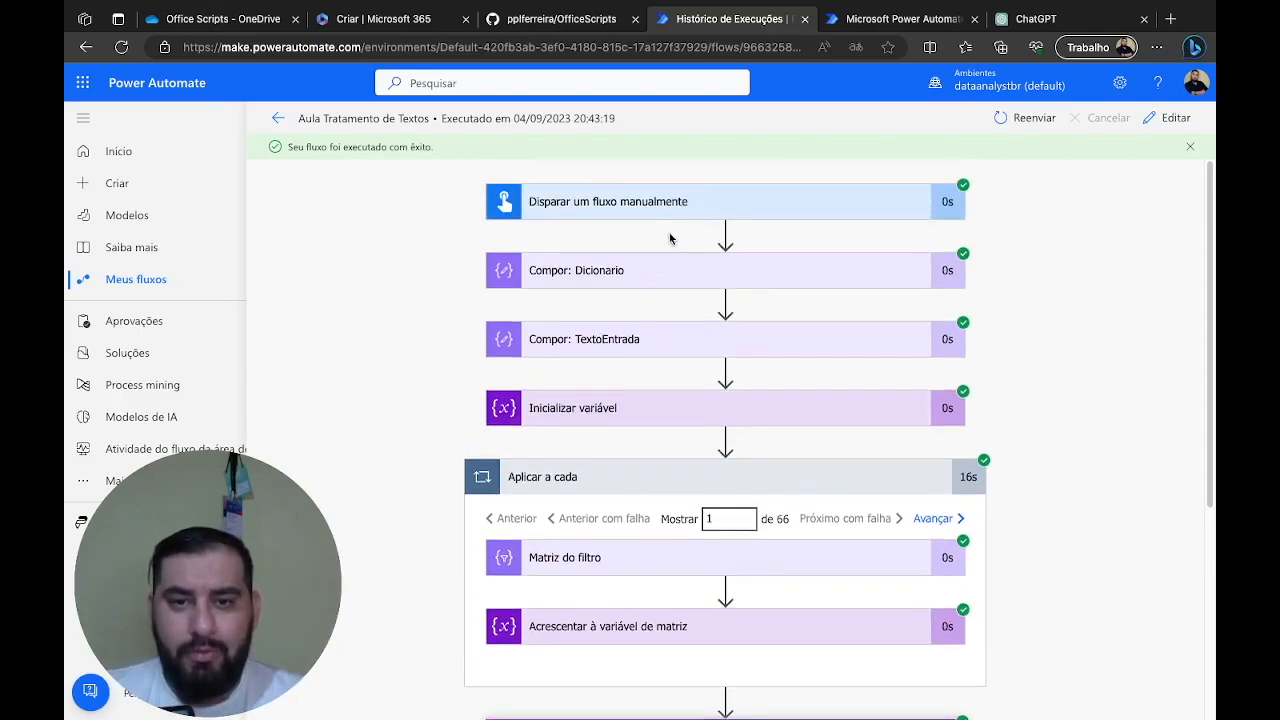
Expand the manual trigger's run details and compare its Frase output with the vTextoFinal value in Inicializar variável 2
{"action": "left_click", "coordinate": [688, 210]}
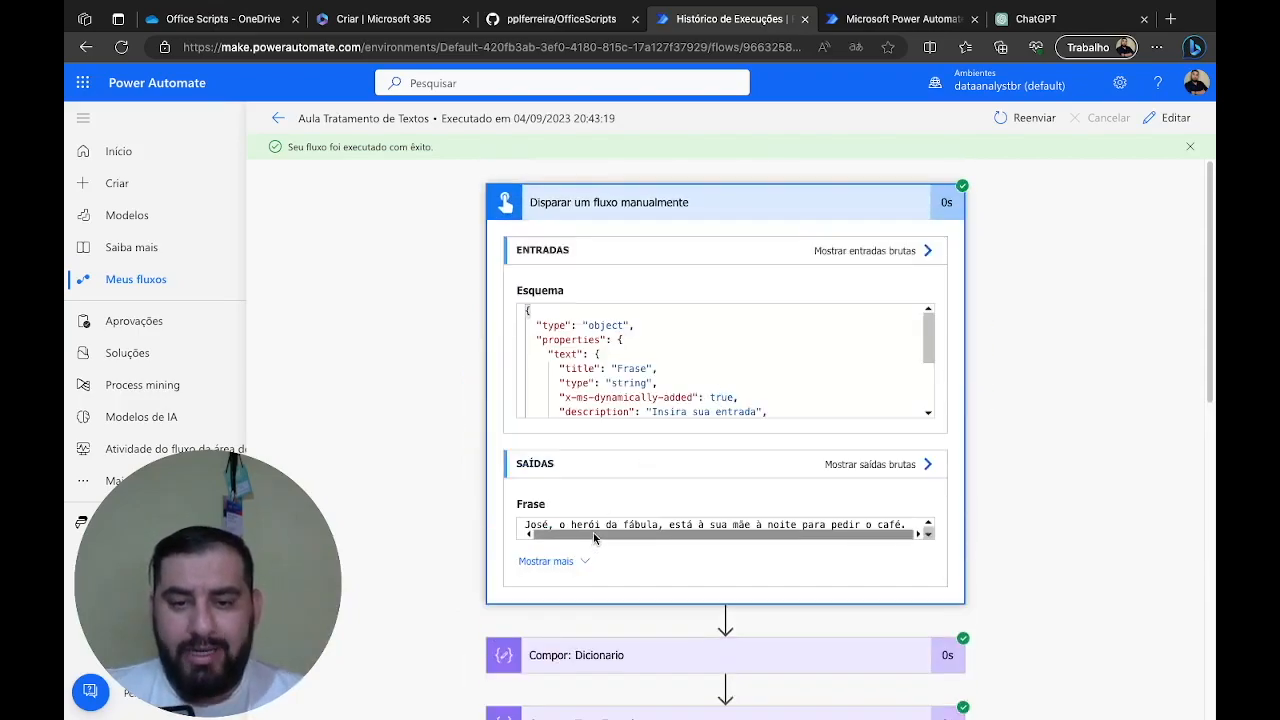
{"action": "left_click_drag", "start_coordinate": [530, 524], "coordinate": [871, 525]}
{"action": "left_click", "coordinate": [871, 525]}
{"action": "scroll", "coordinate": [751, 651], "scroll_direction": "down", "scroll_amount": 5}
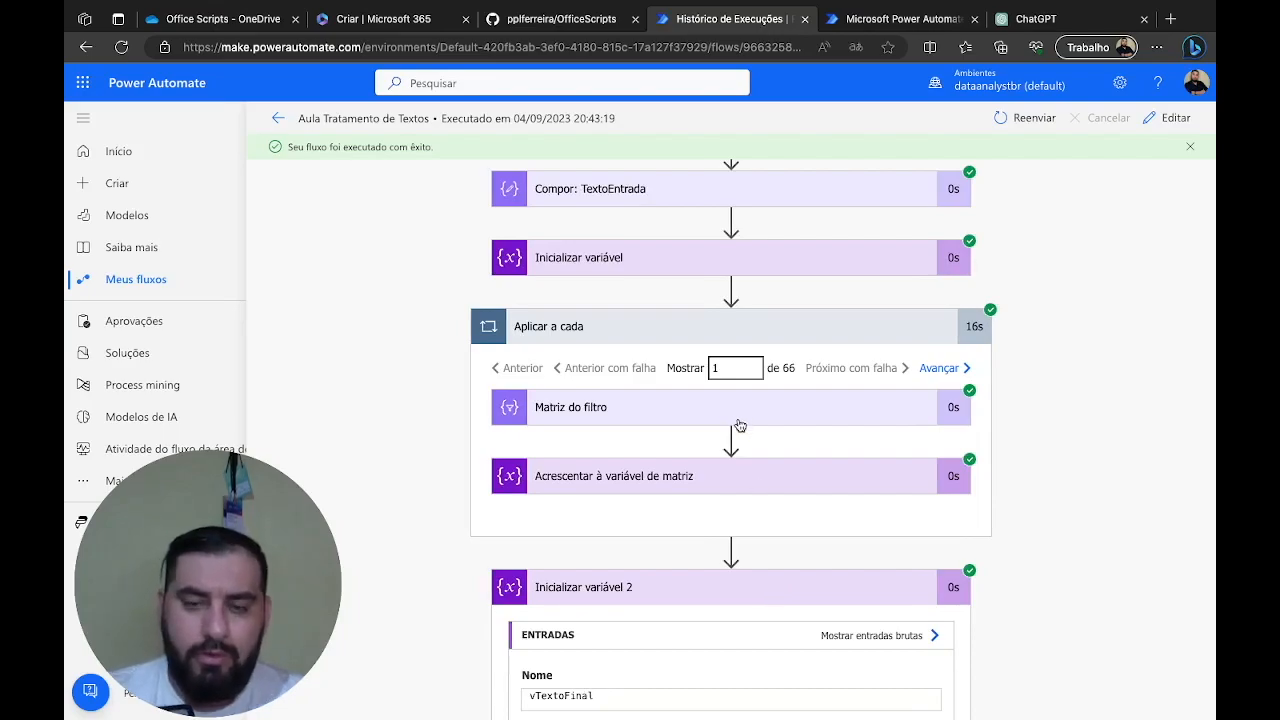
{"action": "scroll", "coordinate": [739, 425], "scroll_direction": "down", "scroll_amount": 2}
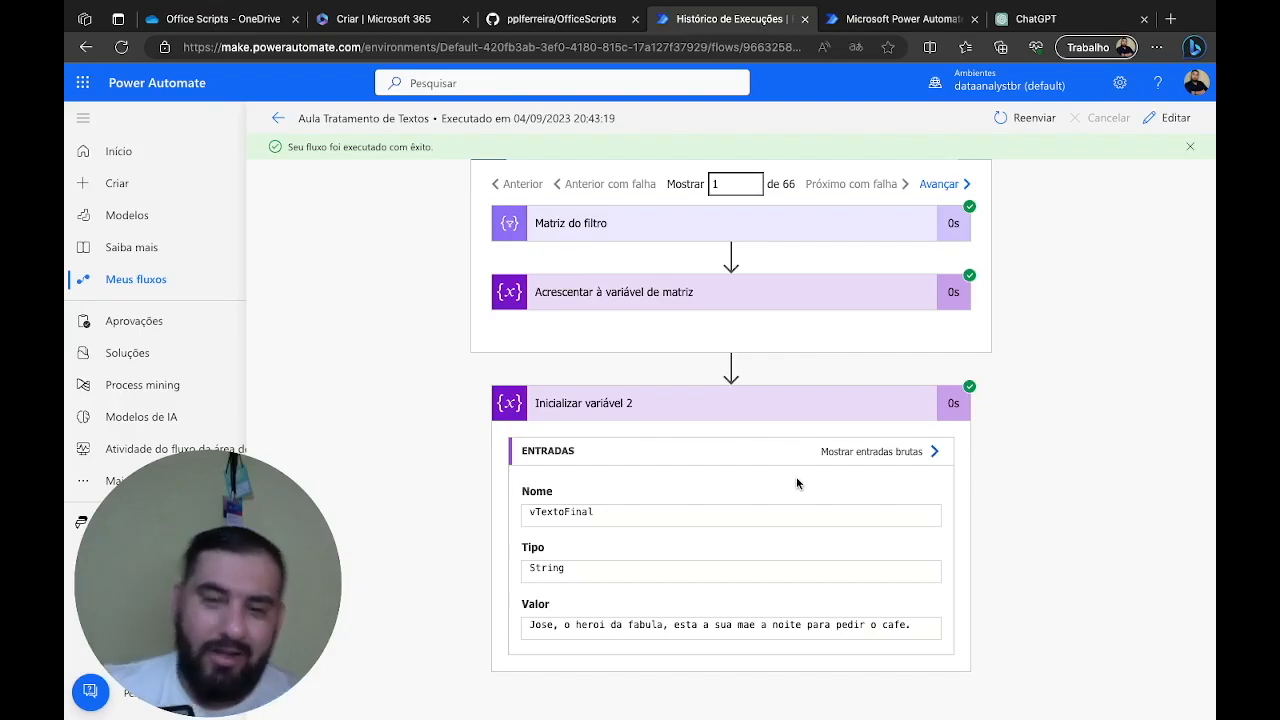
{"action": "scroll", "coordinate": [806, 289], "scroll_direction": "up", "scroll_amount": 10}
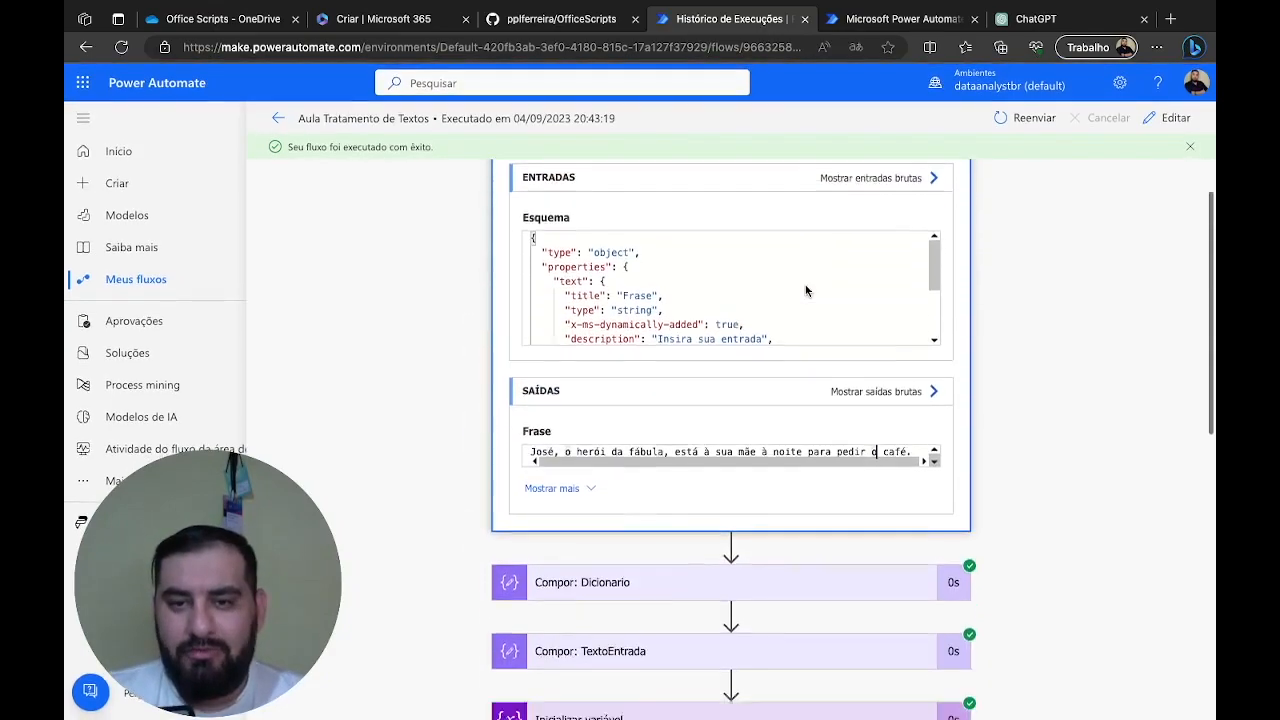
{"action": "scroll", "coordinate": [806, 290], "scroll_direction": "down", "scroll_amount": 6}
{"action": "scroll", "coordinate": [806, 290], "scroll_direction": "up", "scroll_amount": 3}
{"action": "scroll", "coordinate": [806, 291], "scroll_direction": "up", "scroll_amount": 1}
{"action": "scroll", "coordinate": [806, 291], "scroll_direction": "down", "scroll_amount": 2}
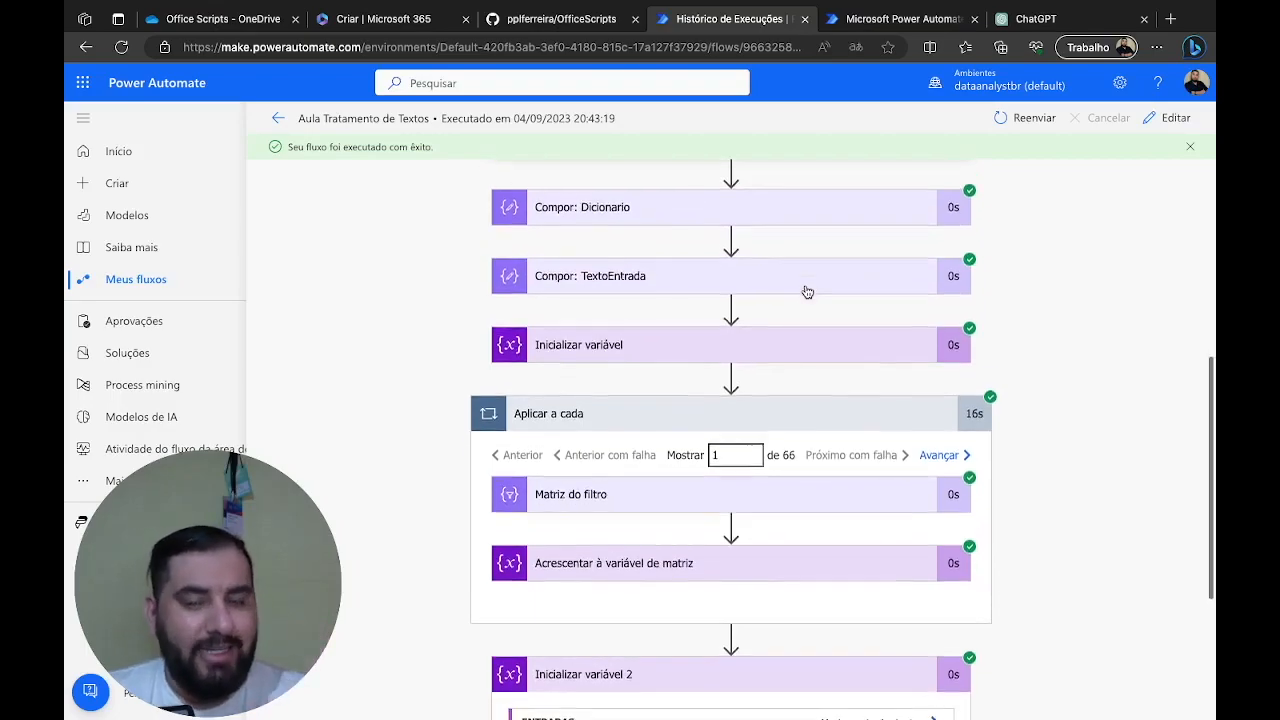
Switch to OneDrive and open RemoverAcentos.osts from the Office Scripts folder
{"action": "scroll", "coordinate": [806, 290], "scroll_direction": "up", "scroll_amount": 3}
{"action": "scroll", "coordinate": [806, 290], "scroll_direction": "up", "scroll_amount": 3}
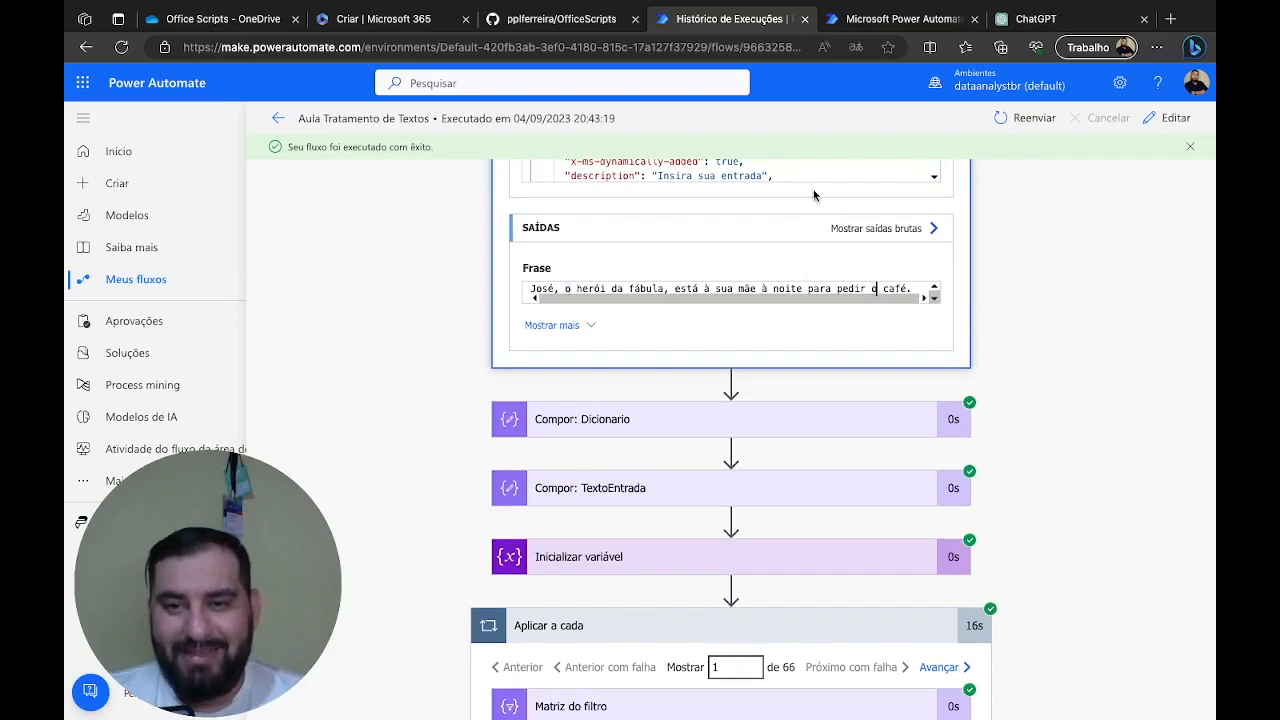
{"action": "scroll", "coordinate": [813, 189], "scroll_direction": "up", "scroll_amount": 2}
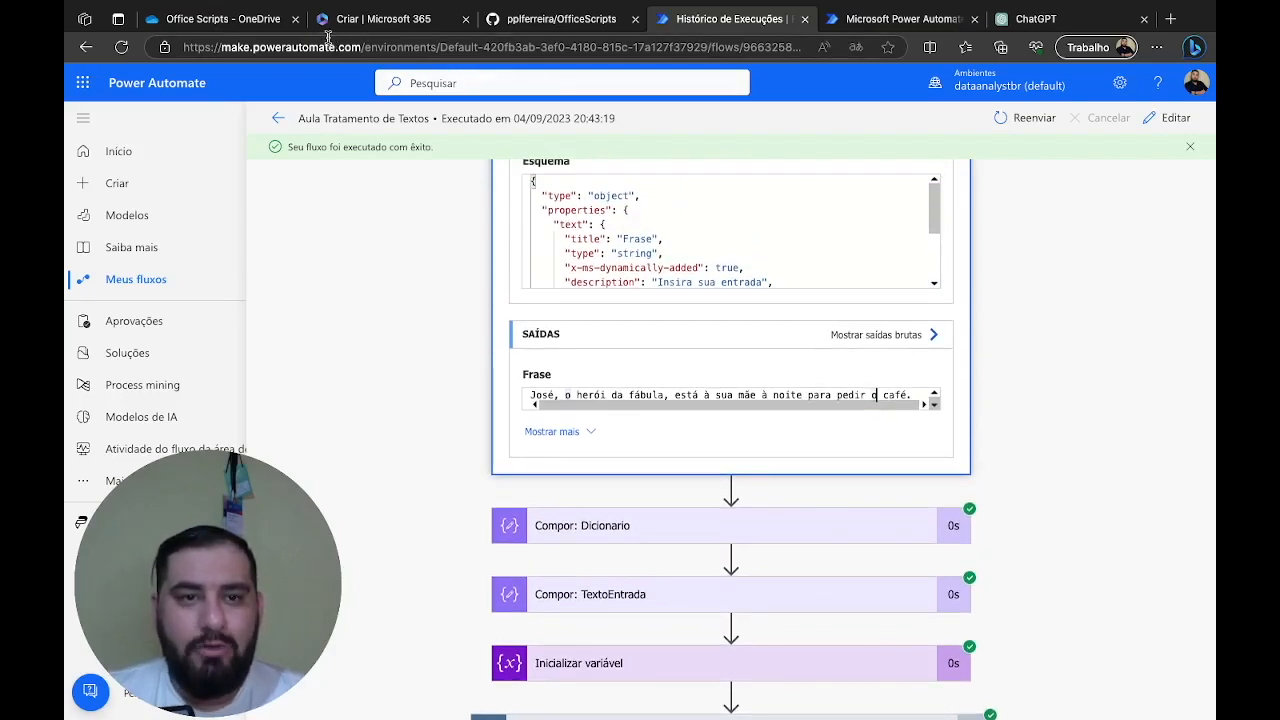
{"action": "left_click", "coordinate": [255, 20]}
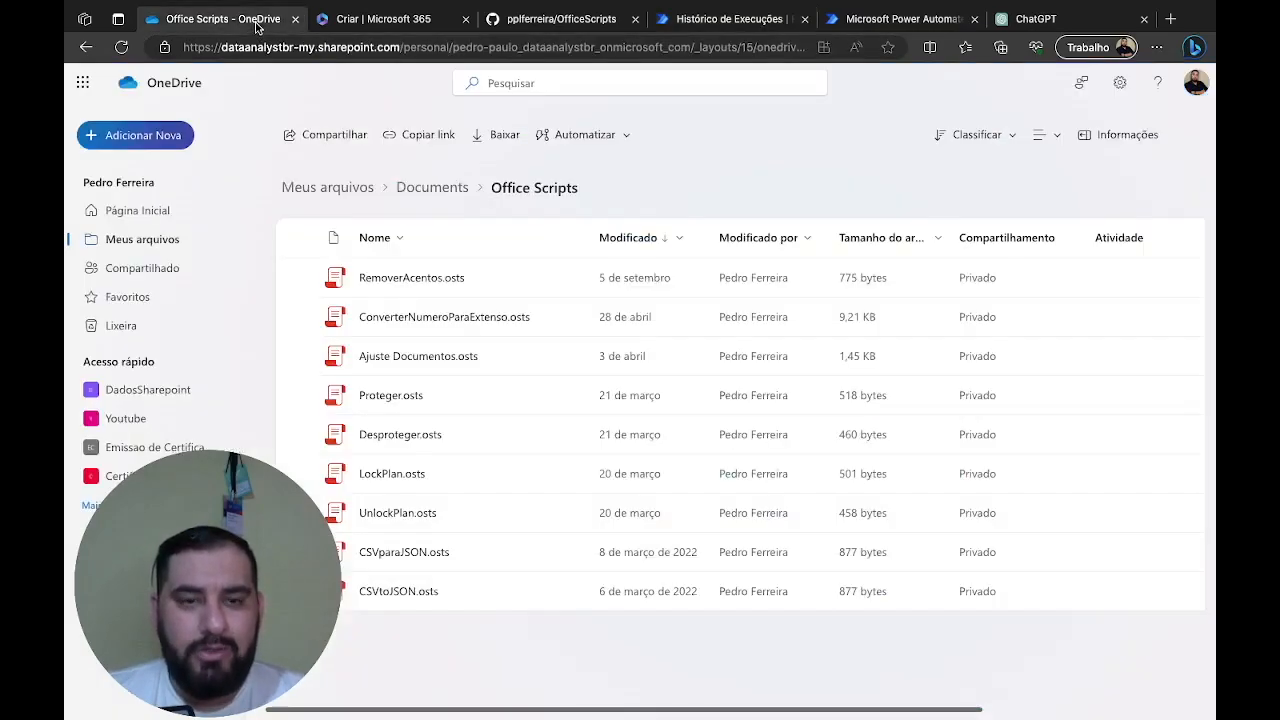
{"action": "left_click", "coordinate": [437, 280]}
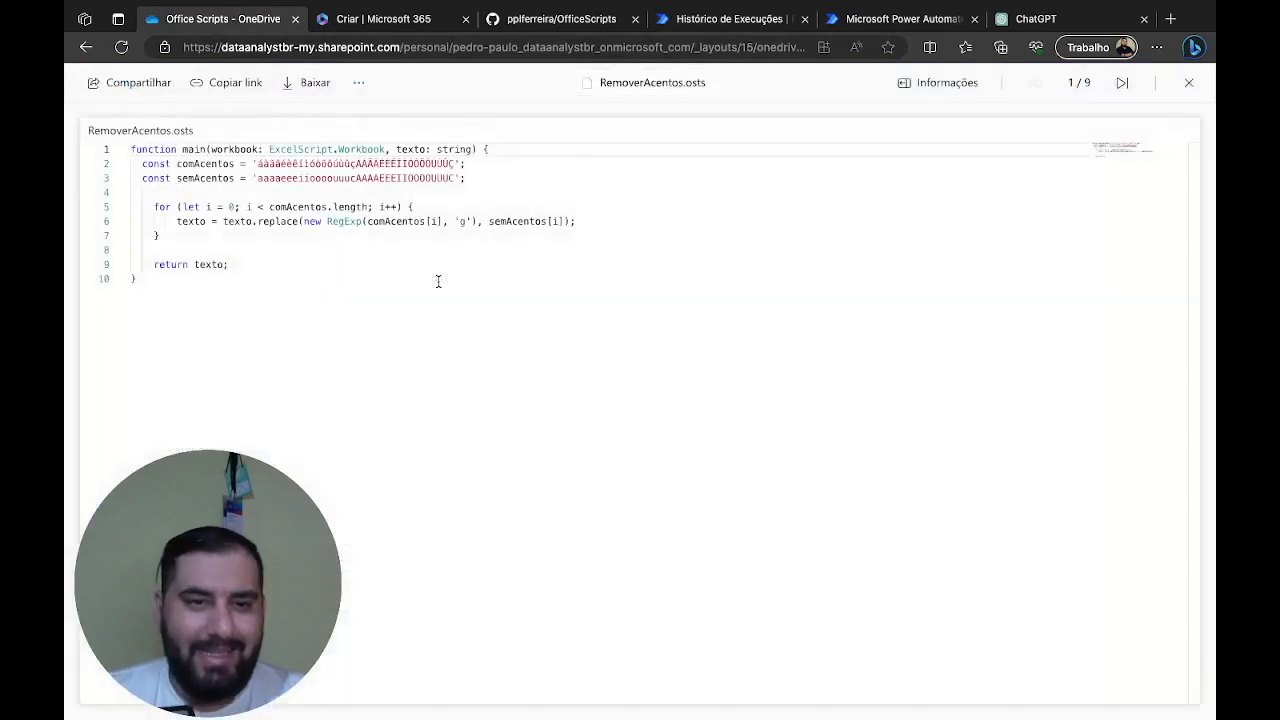
Examine the texto parameter and its string type in the script's main function
{"action": "double_click", "coordinate": [408, 149]}
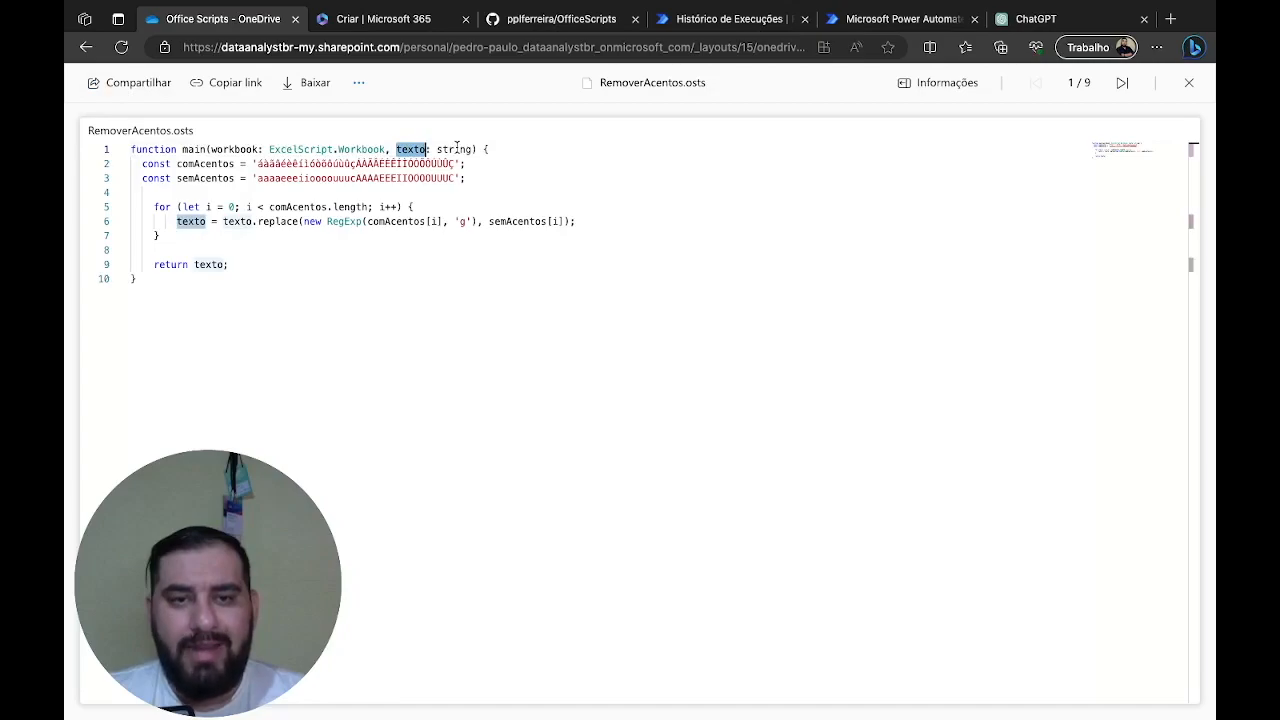
{"action": "double_click", "coordinate": [455, 149]}
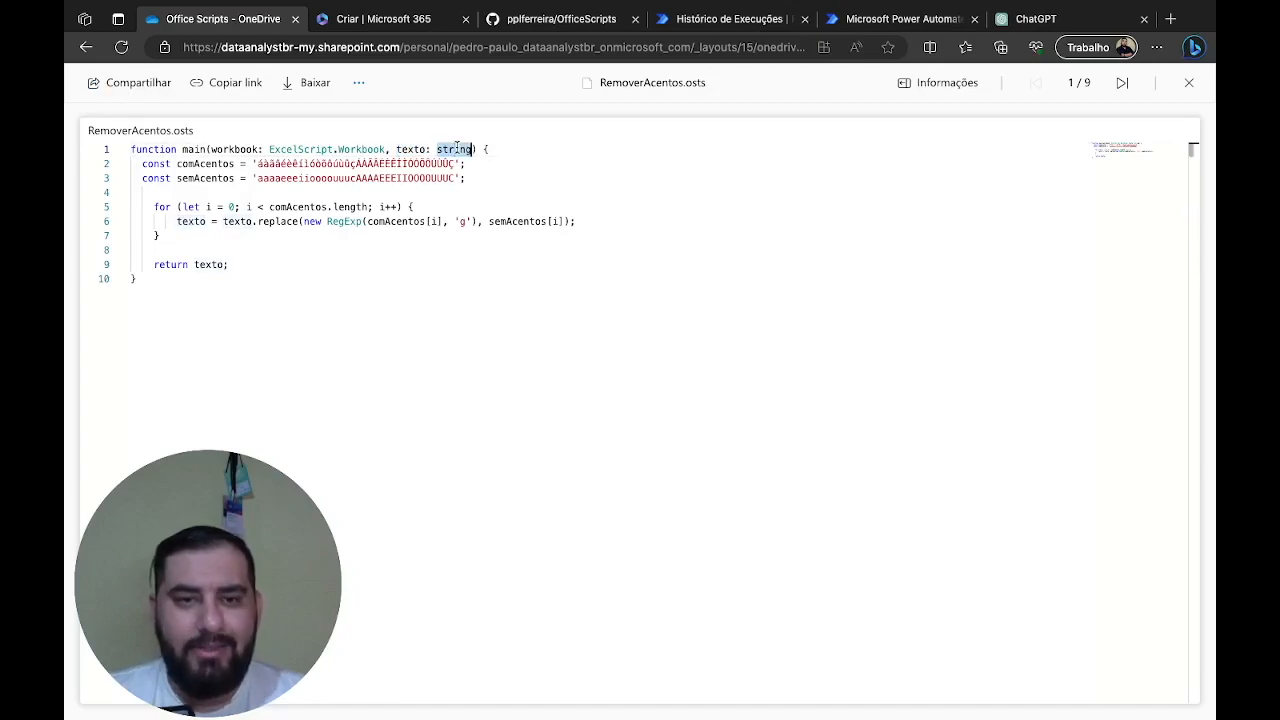
{"action": "double_click", "coordinate": [412, 150]}
Examine the comAcentos and semAcentos constants and match up their first characters
{"action": "left_click", "coordinate": [468, 177]}
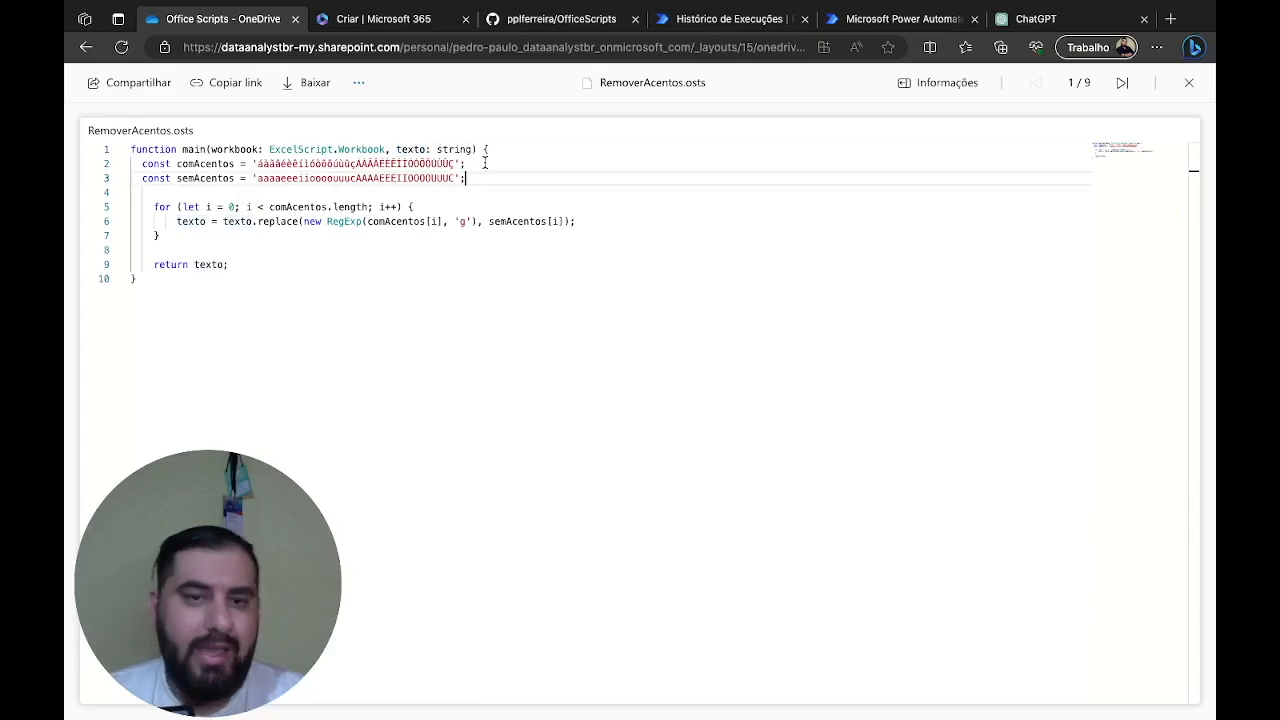
{"action": "double_click", "coordinate": [205, 163]}
{"action": "double_click", "coordinate": [210, 178]}
{"action": "left_click", "coordinate": [259, 163]}
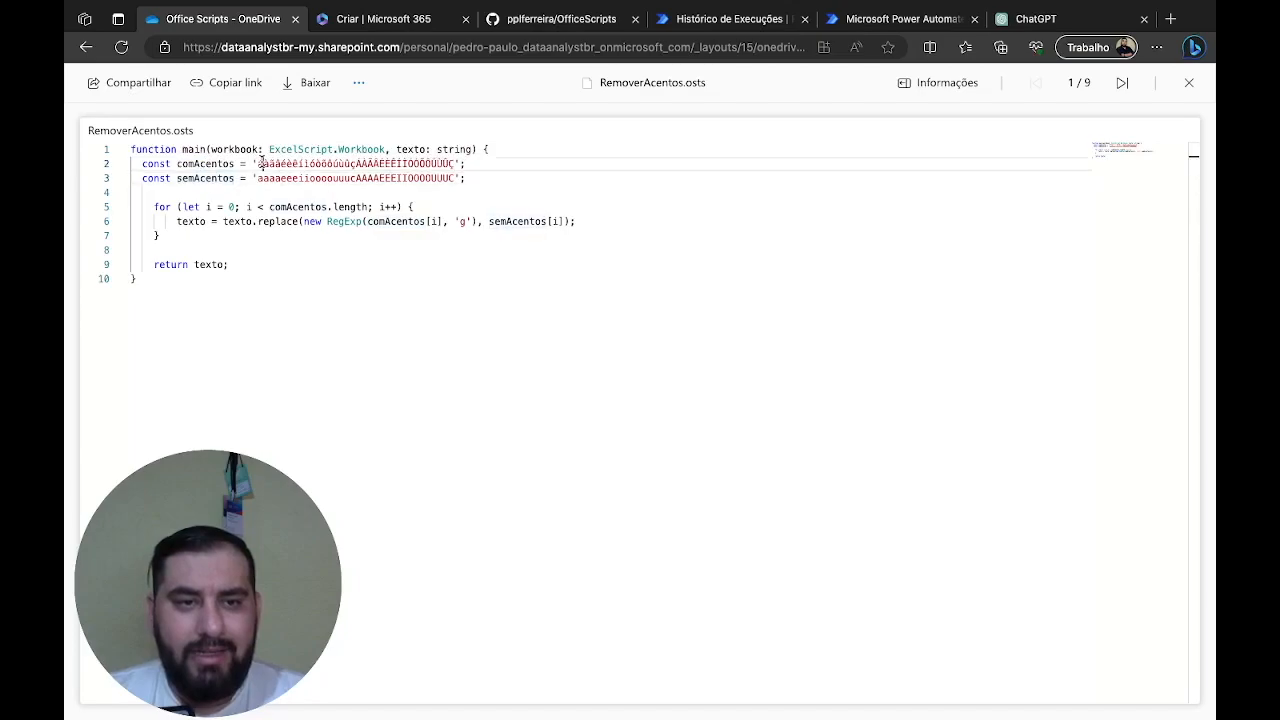
{"action": "left_click", "coordinate": [260, 178]}
{"action": "left_click", "coordinate": [260, 163]}
{"action": "left_click", "coordinate": [260, 178]}
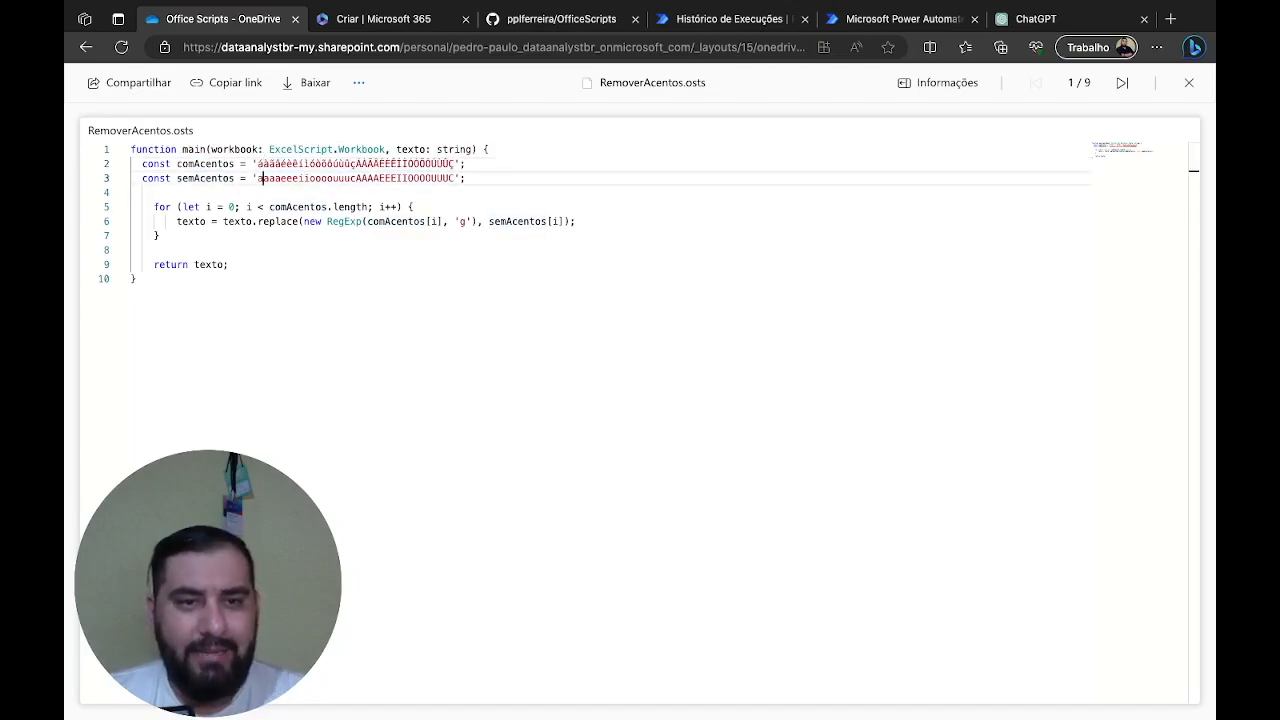
Compare the remaining characters of the comAcentos and semAcentos strings position by position through to the end
{"action": "key", "text": "Up"}
{"action": "key", "text": "Down"}
{"action": "key", "text": "Right"}
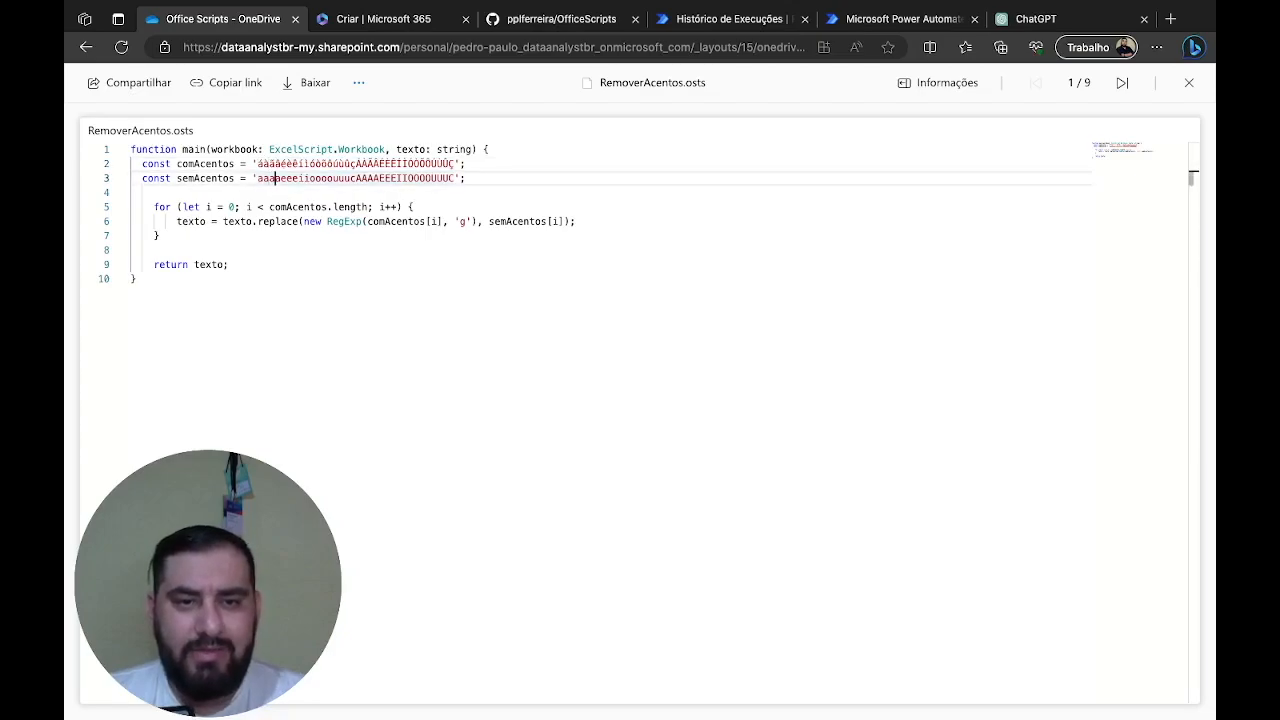
{"action": "key", "text": "Right"}
{"action": "key", "text": "Right"}
{"action": "key", "text": "Right"}
{"action": "key", "text": "Right"}
{"action": "key", "text": "Right"}
{"action": "key", "text": "Right"}
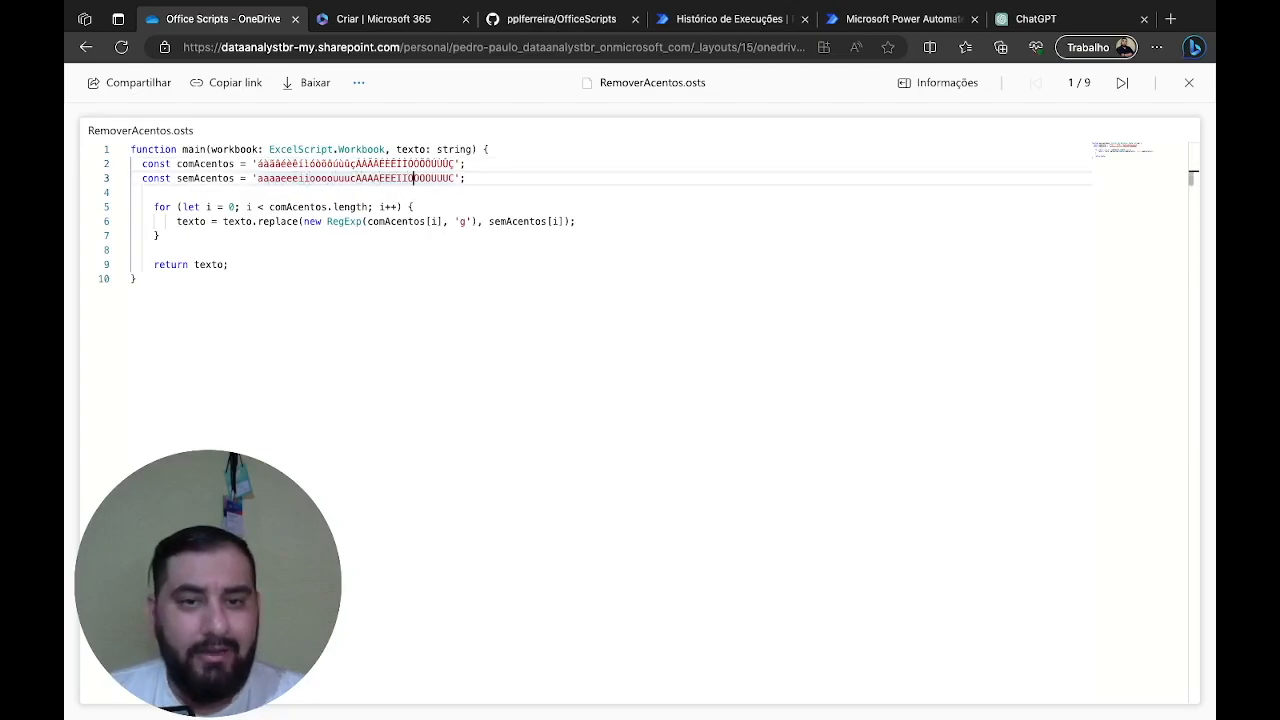
{"action": "key", "text": "Up"}
{"action": "key", "text": "Right"}
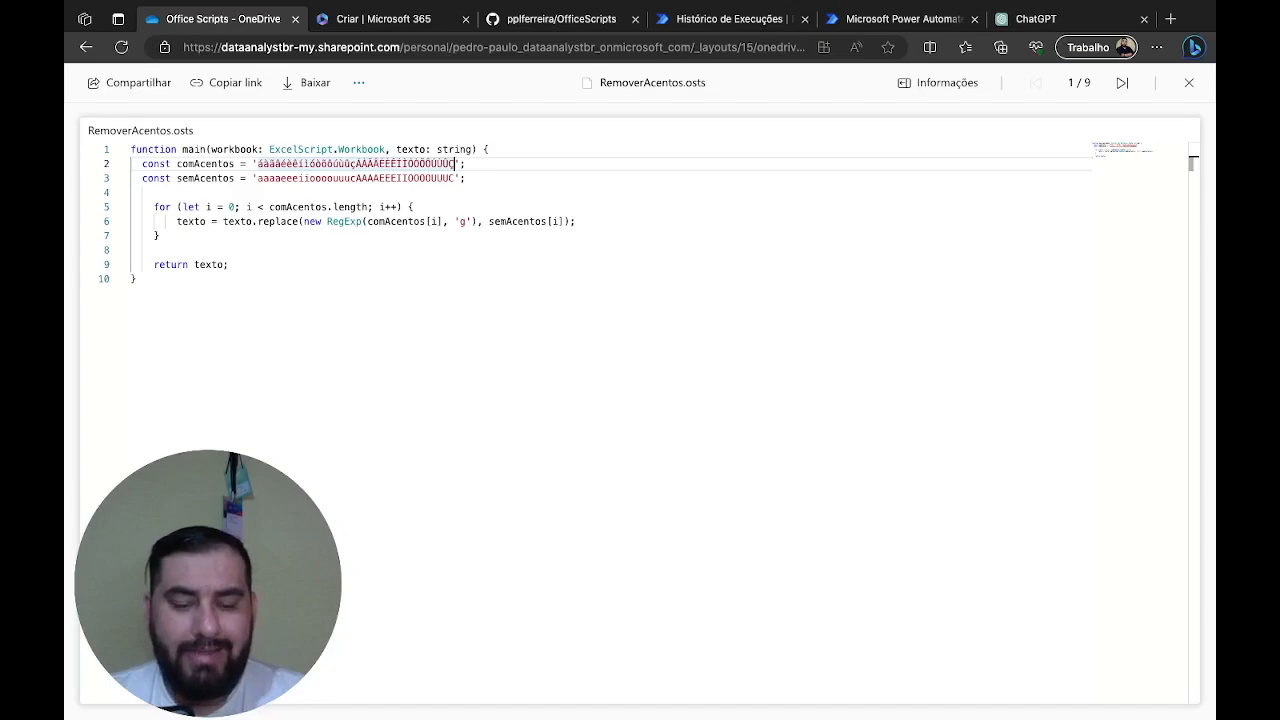
{"action": "type", "text": "ñ"}
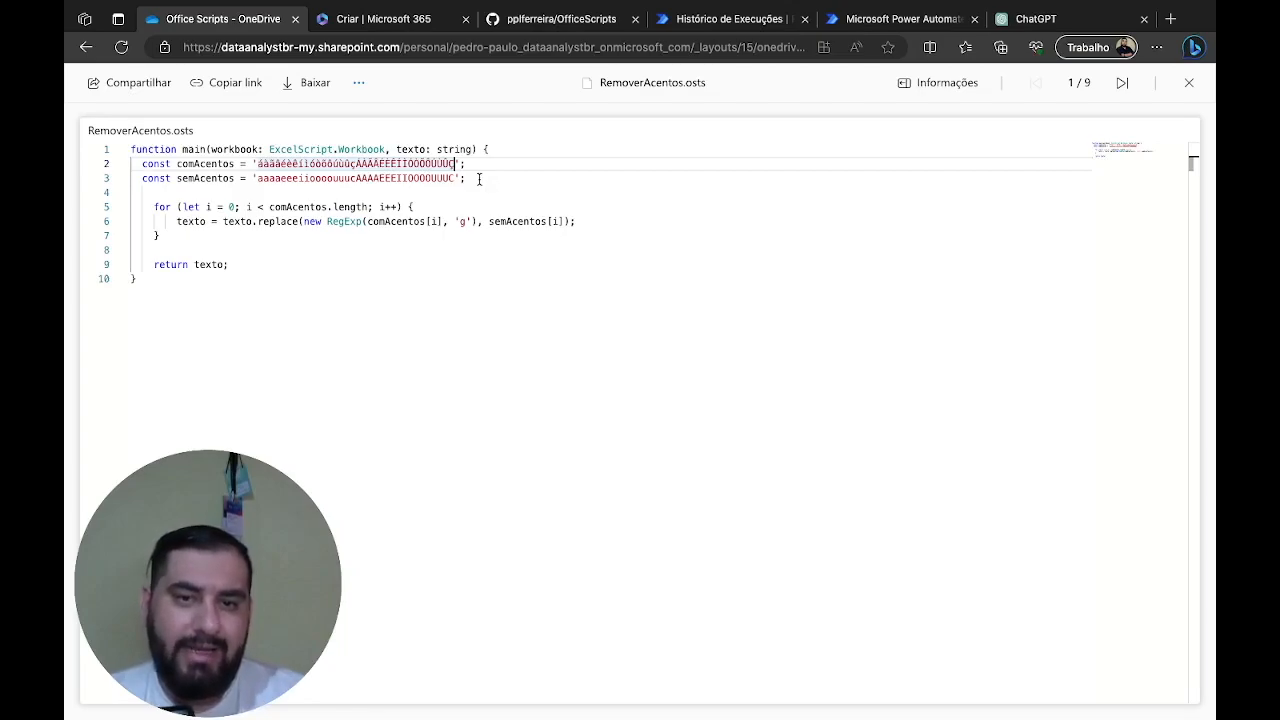
{"action": "key", "text": "Down"}
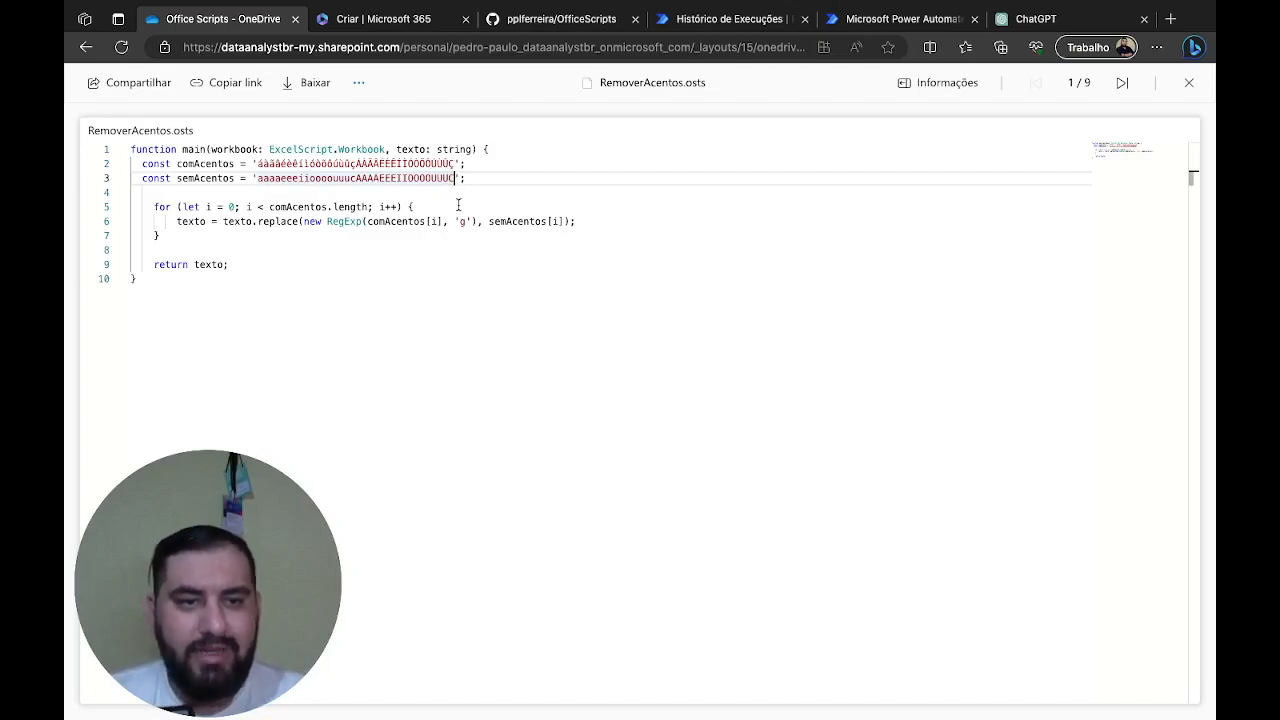
Examine the for loop over comAcentos, its replace call with RegExp, and the returned texto value
{"action": "left_click", "coordinate": [212, 206]}
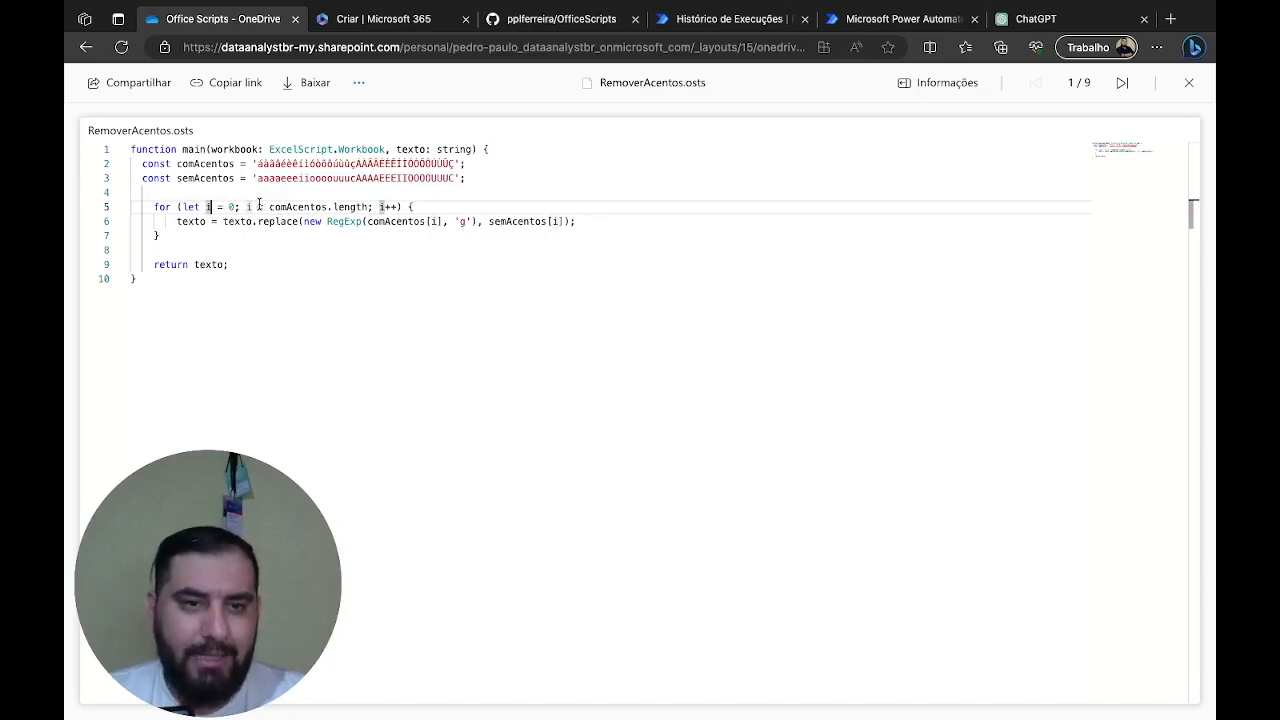
{"action": "left_click", "coordinate": [328, 206]}
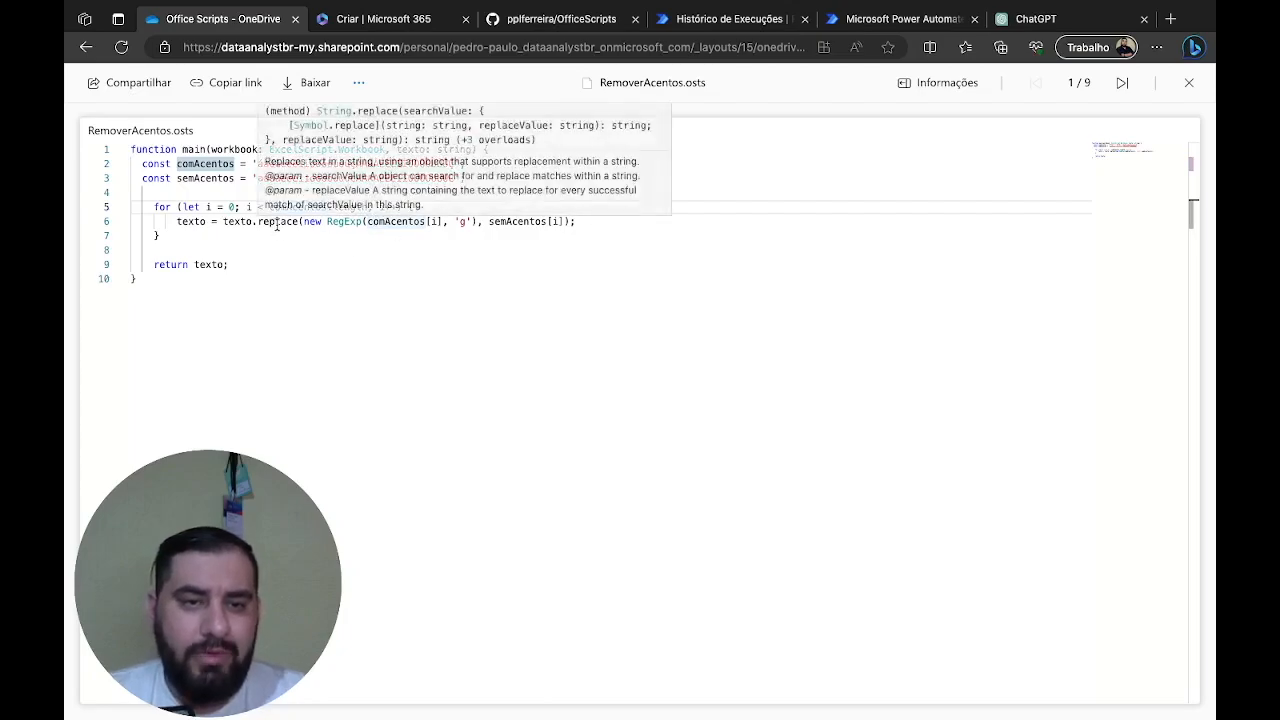
{"action": "left_click", "coordinate": [276, 222]}
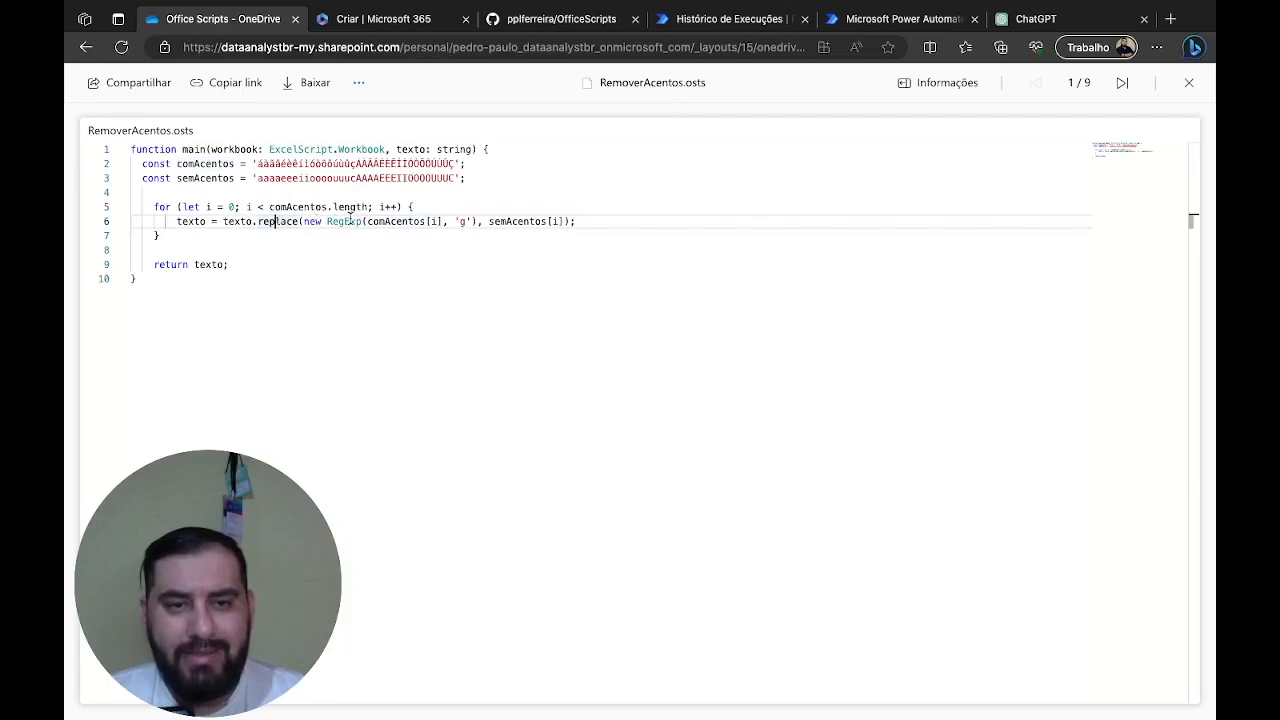
{"action": "double_click", "coordinate": [345, 221]}
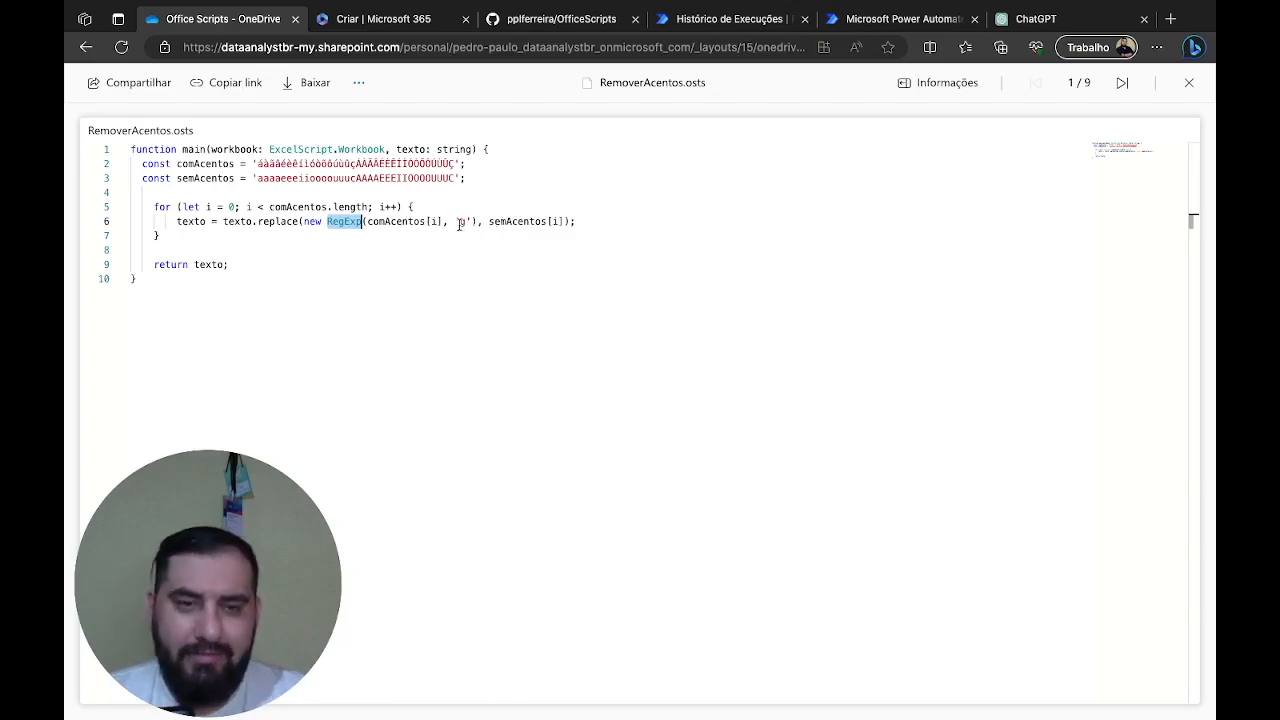
{"action": "left_click", "coordinate": [209, 264]}
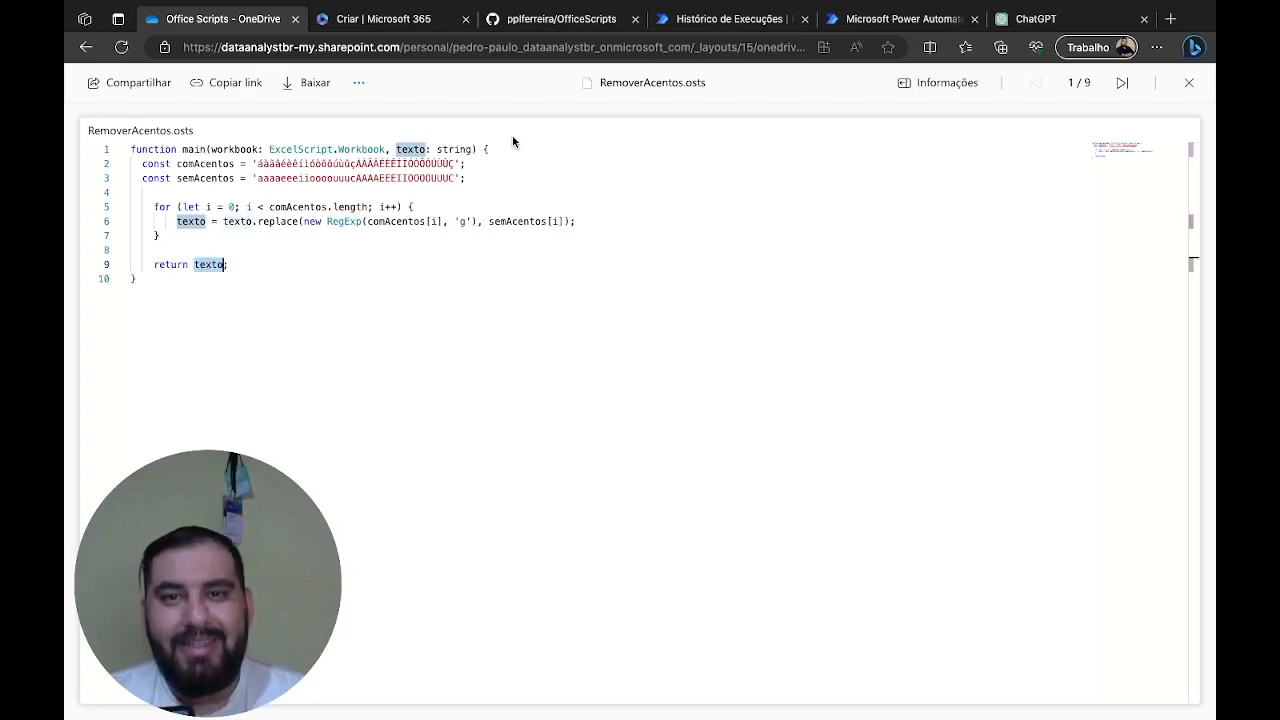
Switch to Power Automate and create an instant cloud flow named "Aula Tratamento de Textos - Office Script" with the manual trigger Disparar um fluxo manualmente
{"action": "left_click", "coordinate": [846, 24]}
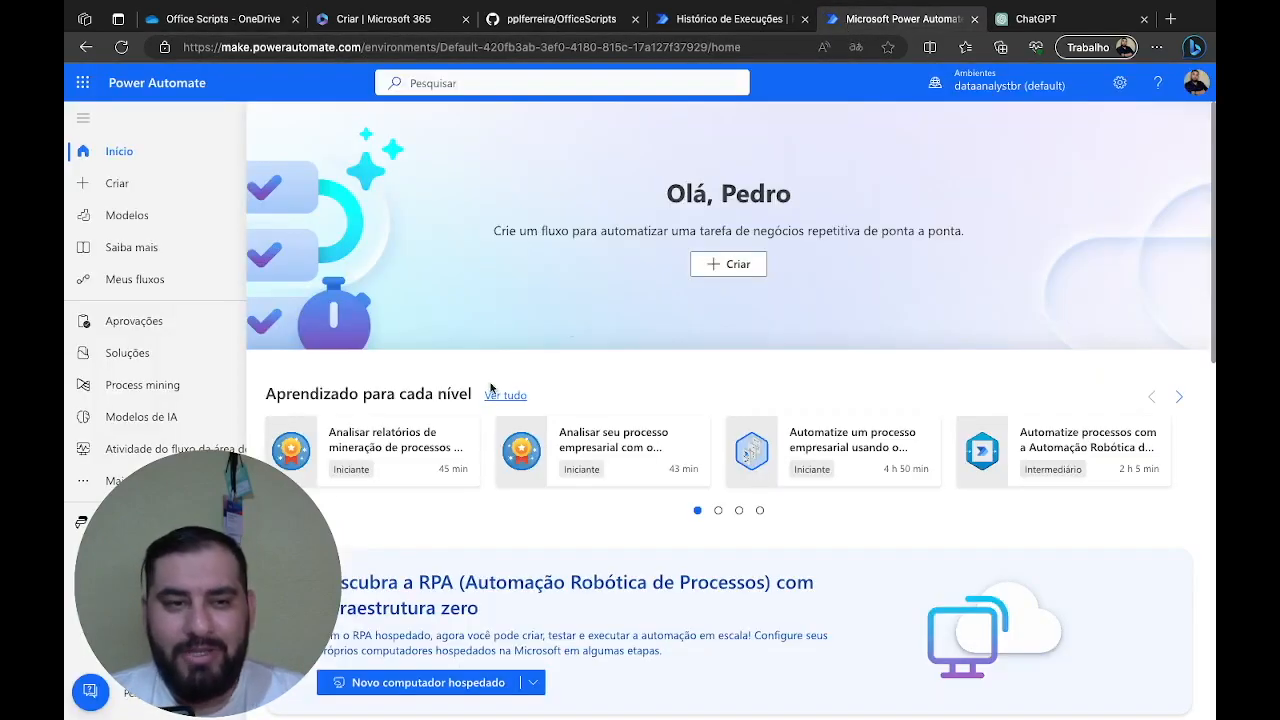
{"action": "left_click", "coordinate": [169, 186]}
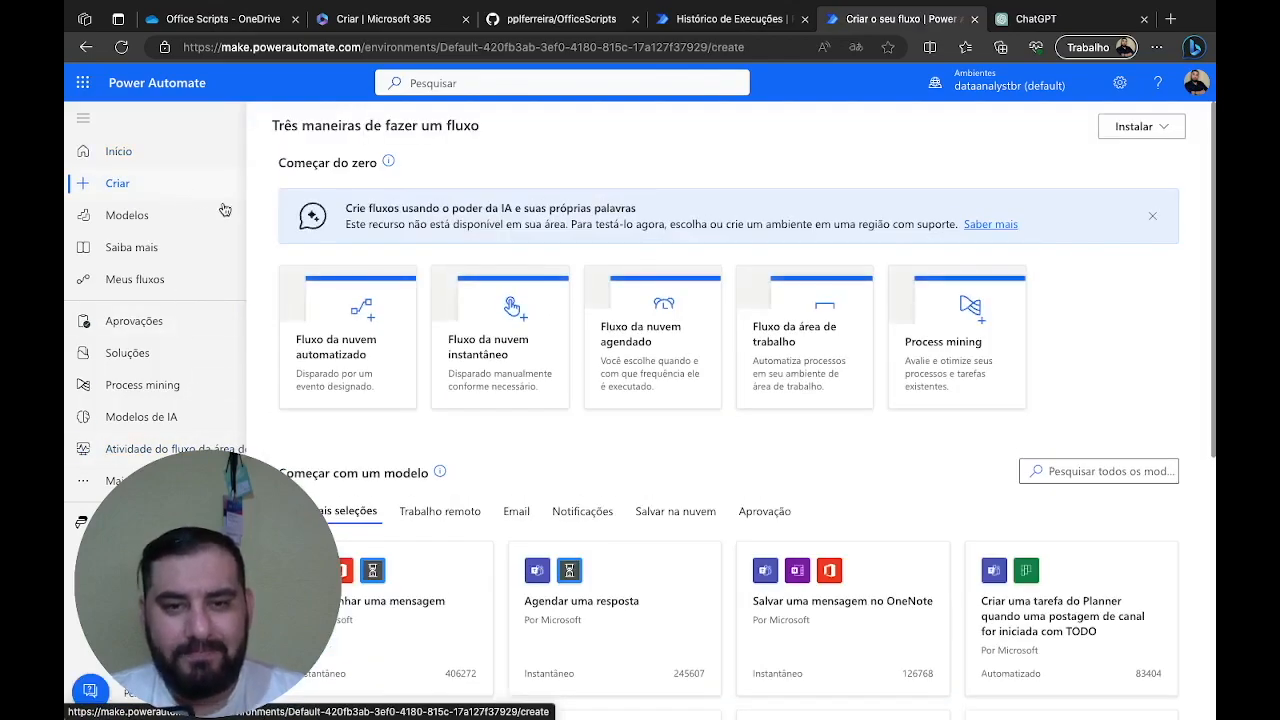
{"action": "left_click", "coordinate": [500, 335]}
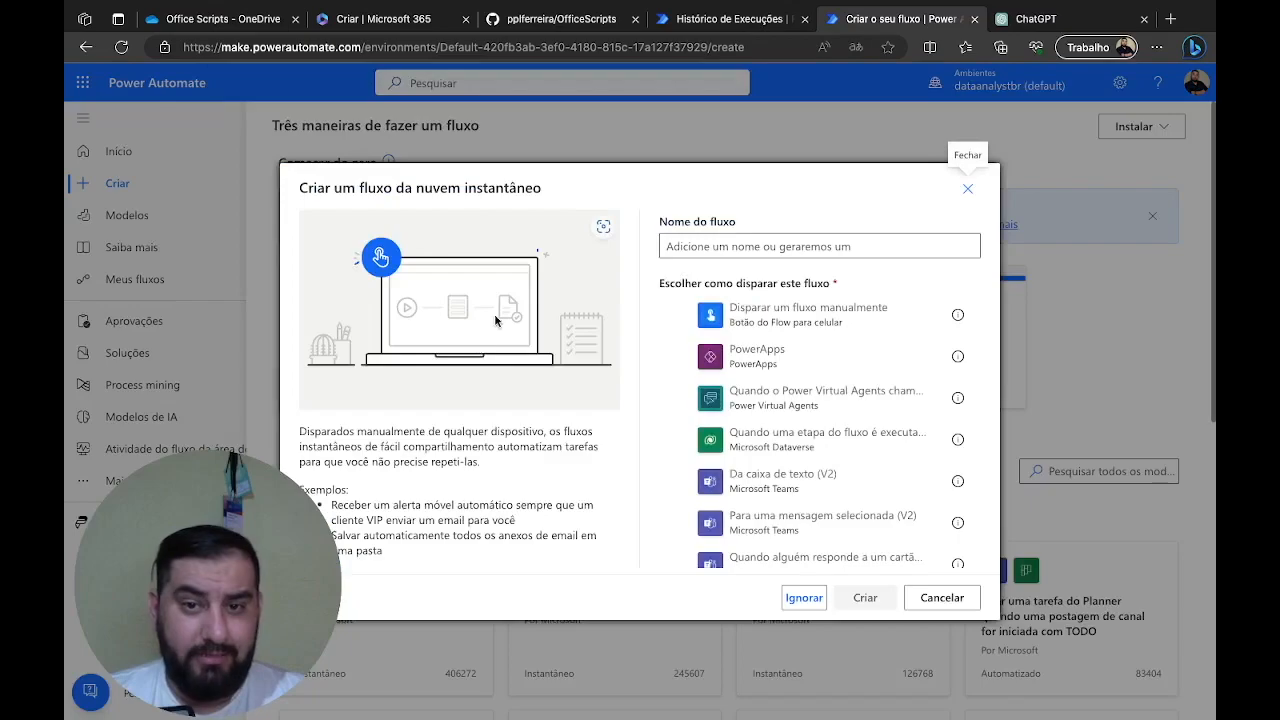
{"action": "left_click", "coordinate": [698, 247]}
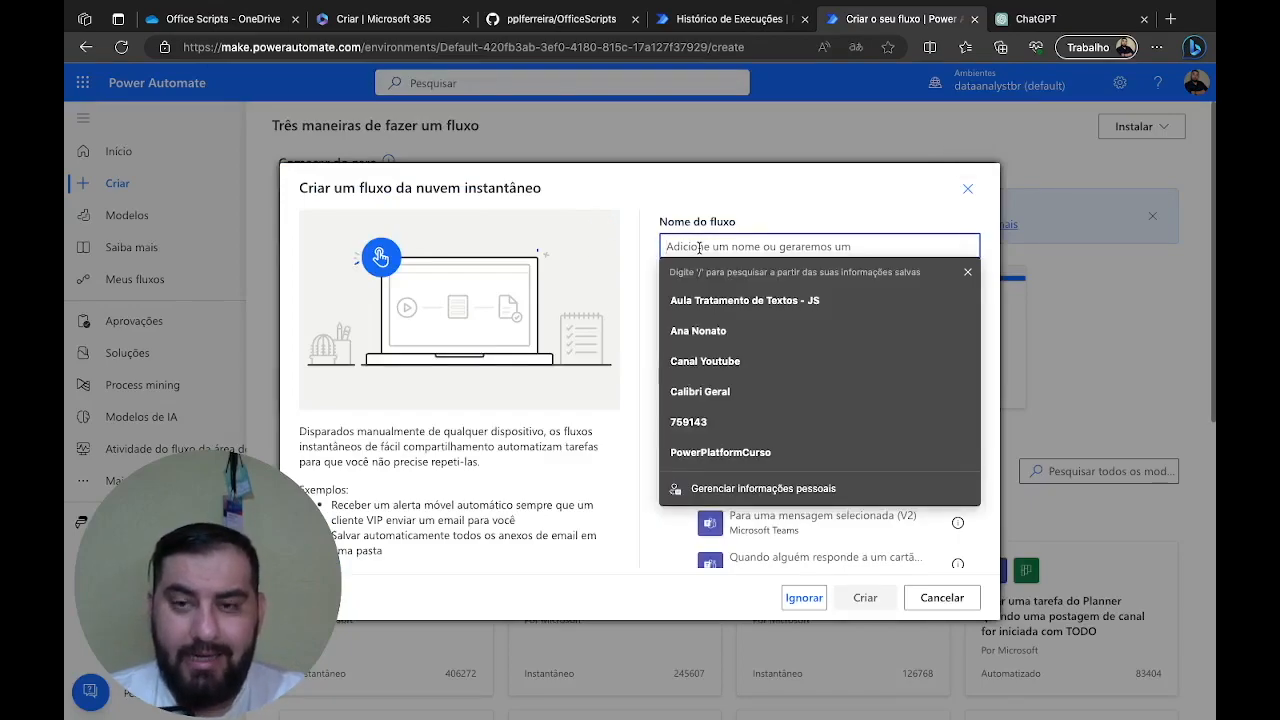
{"action": "left_click", "coordinate": [752, 306]}
{"action": "key", "text": "BackSpace"}
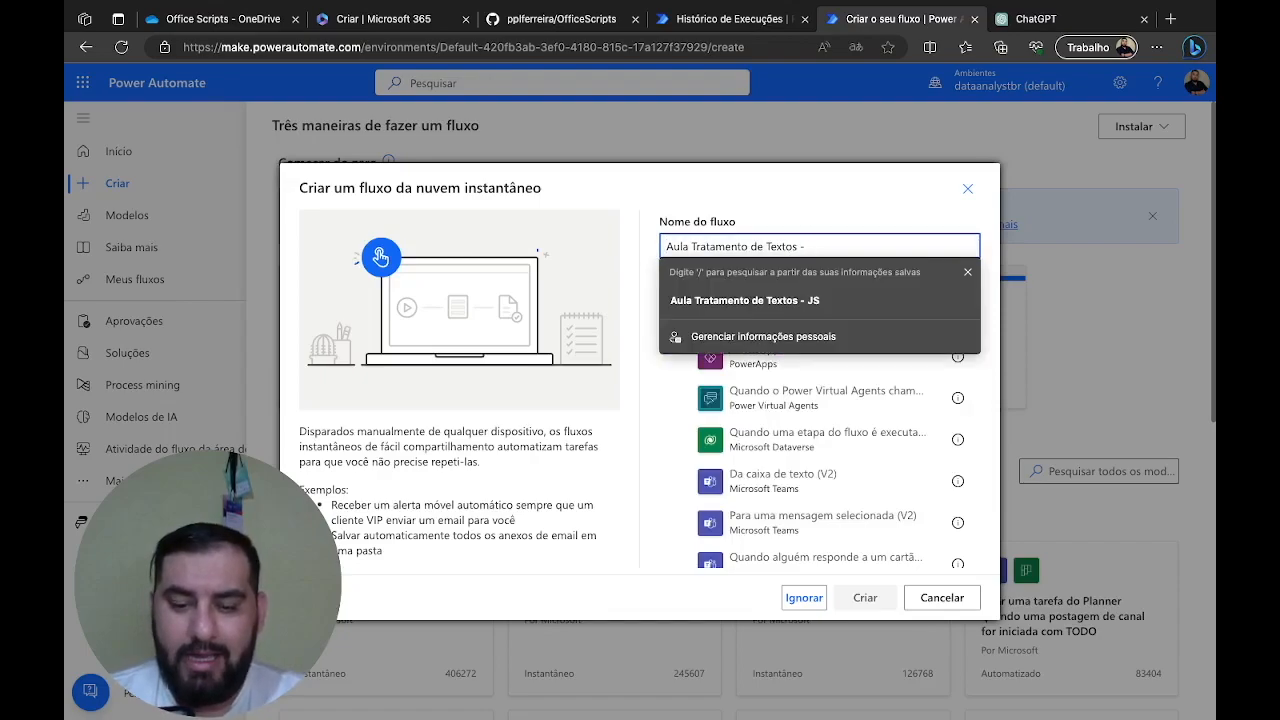
{"action": "type", "text": "Office Scrip"}
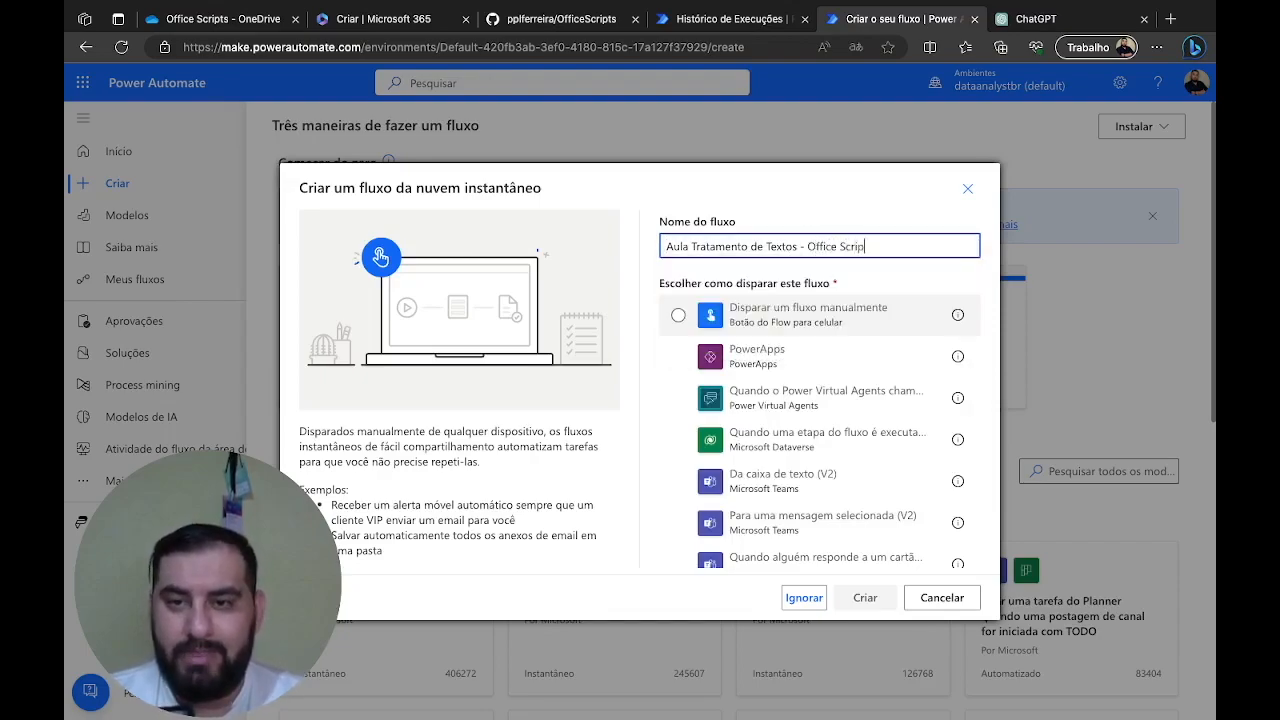
{"action": "left_click", "coordinate": [773, 312]}
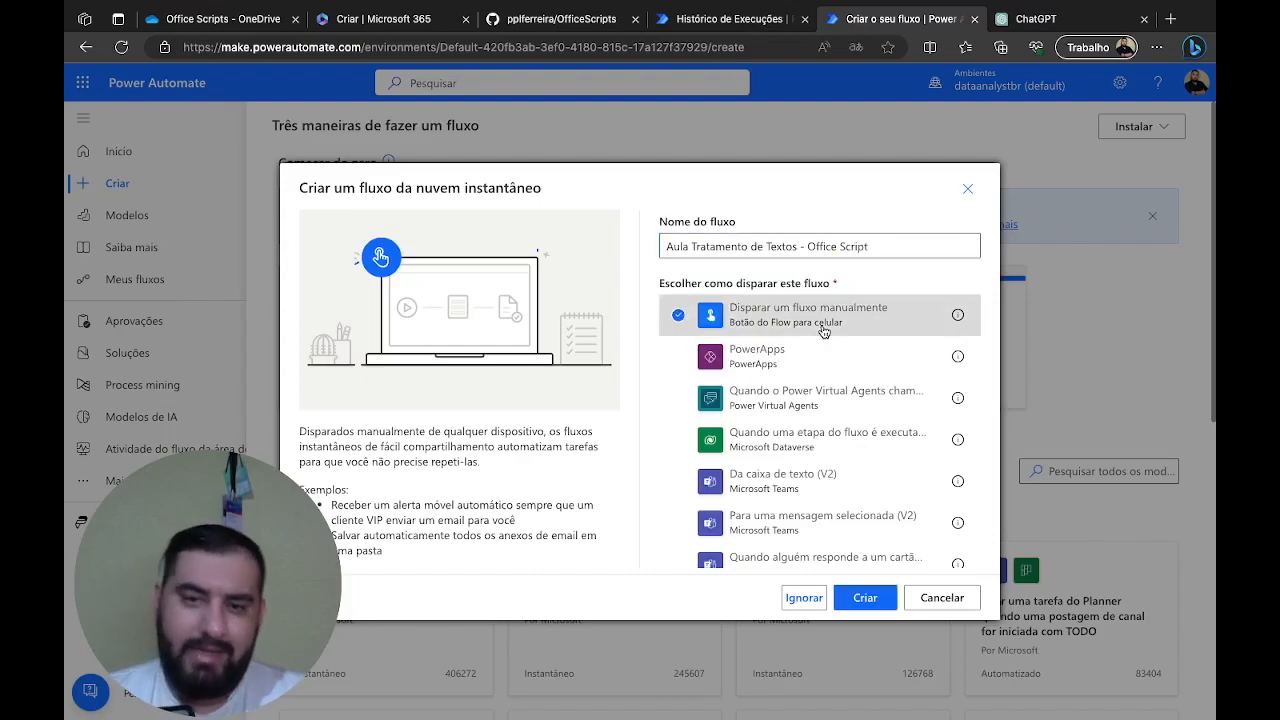
{"action": "left_click", "coordinate": [868, 597]}
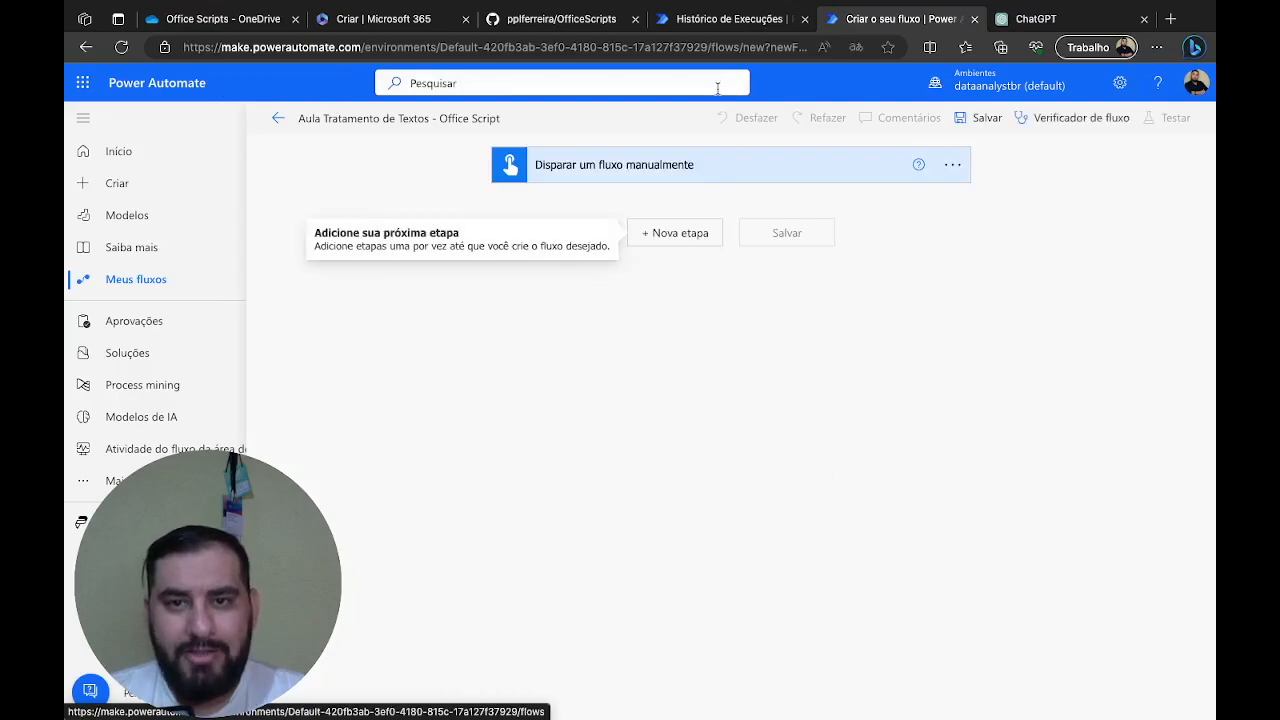
Go back to the Aula Tratamento de Textos run and collapse its expanded actions to review the overall sequence
{"action": "left_click", "coordinate": [732, 22]}
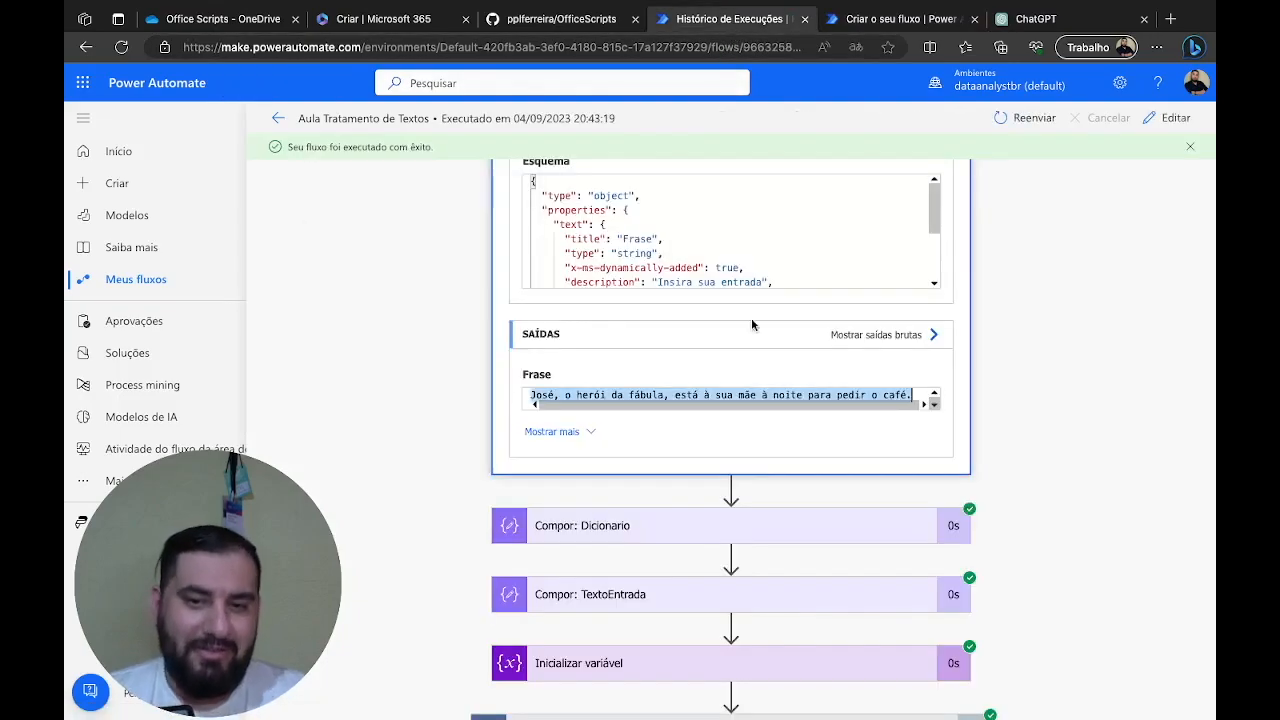
{"action": "scroll", "coordinate": [751, 323], "scroll_direction": "up", "scroll_amount": 1}
{"action": "left_click", "coordinate": [748, 195]}
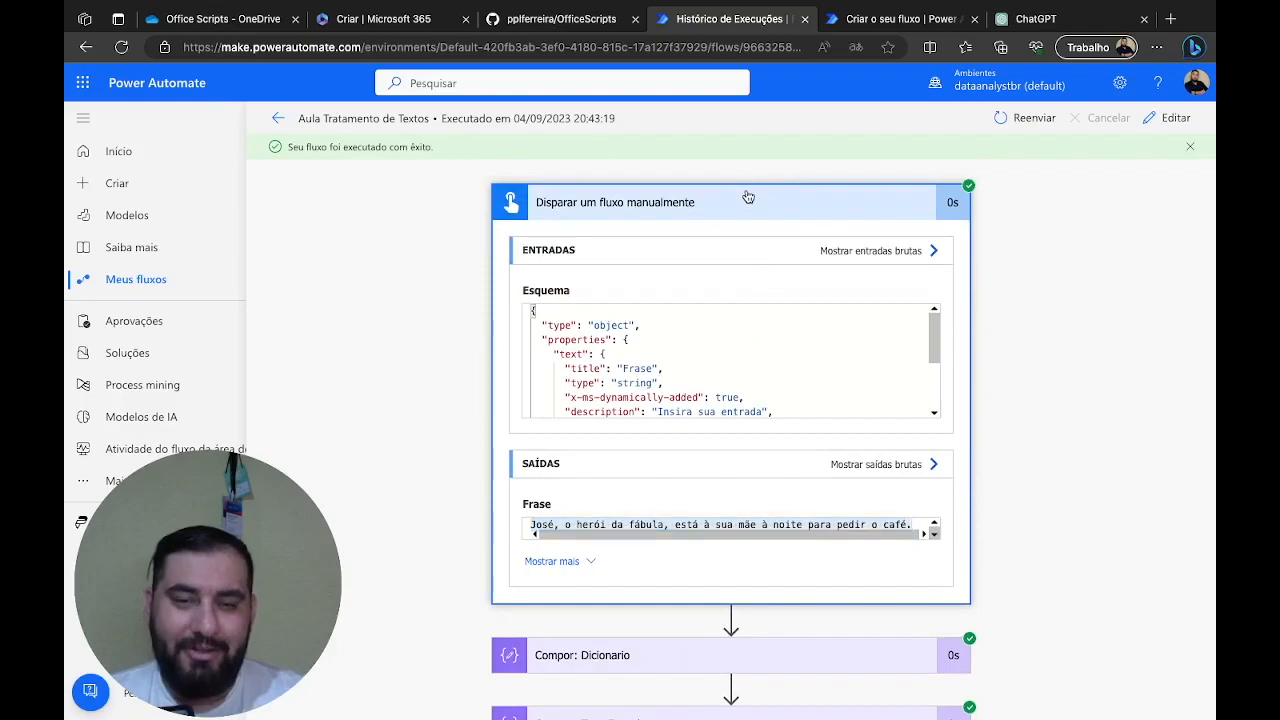
{"action": "scroll", "coordinate": [741, 362], "scroll_direction": "down", "scroll_amount": 3}
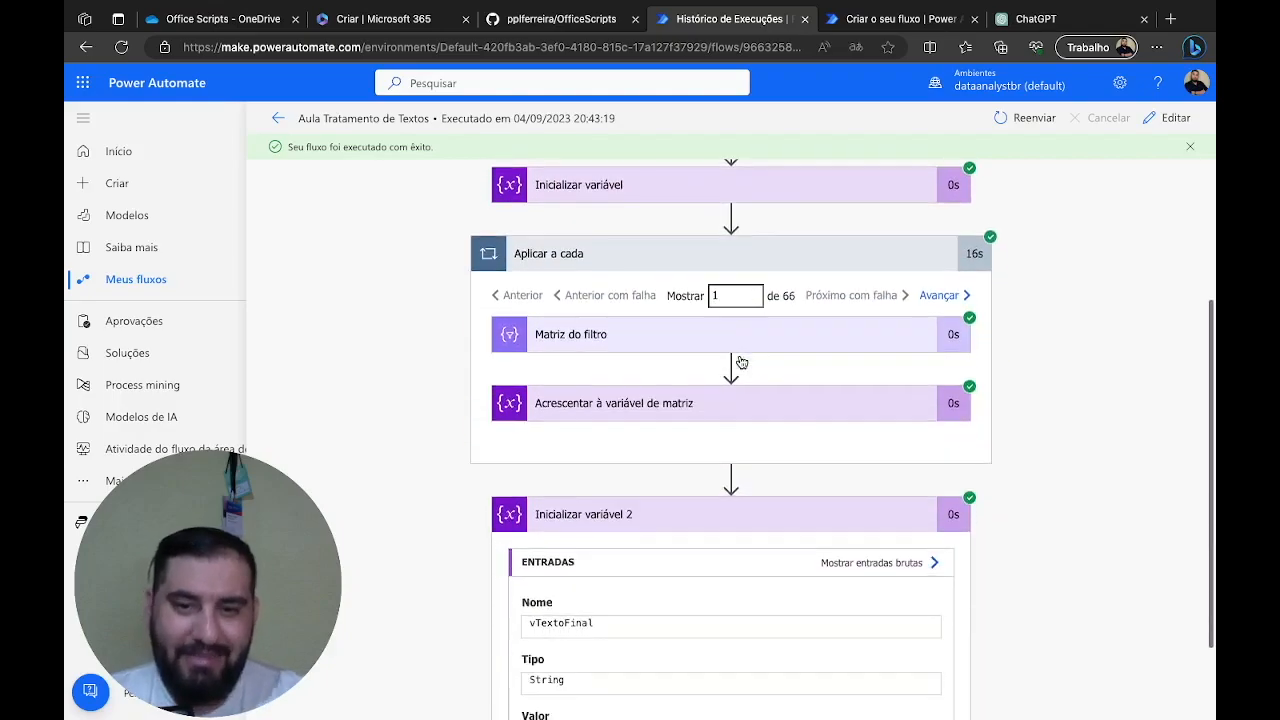
{"action": "left_click", "coordinate": [754, 259]}
{"action": "left_click", "coordinate": [734, 404]}
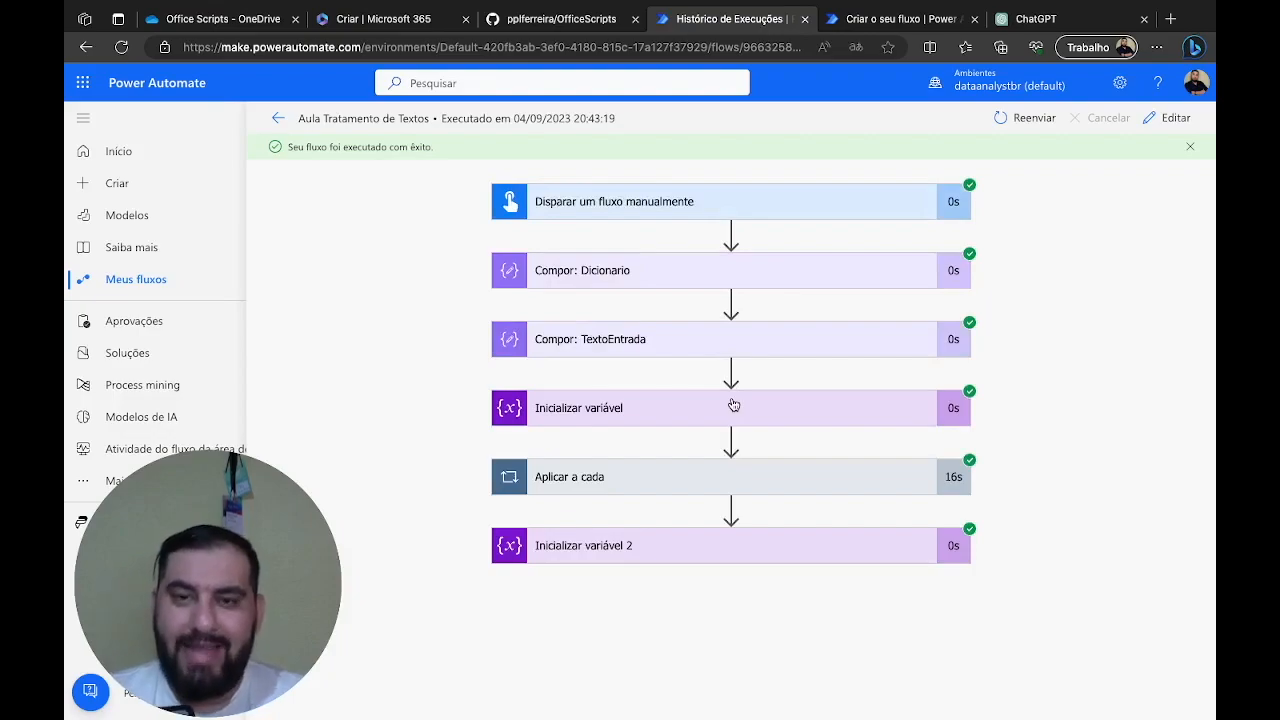
Return to the new Office Script flow and add a text input named Frase to the manual trigger
{"action": "left_click", "coordinate": [856, 25]}
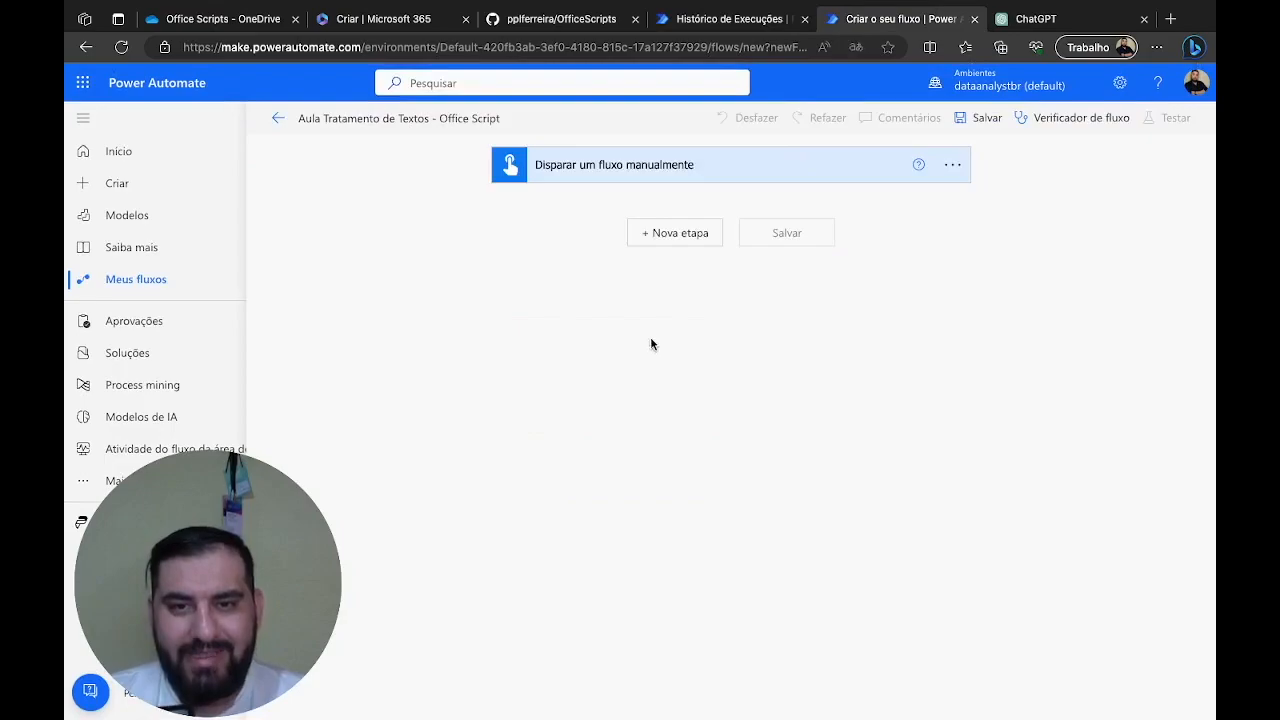
{"action": "left_click", "coordinate": [707, 183]}
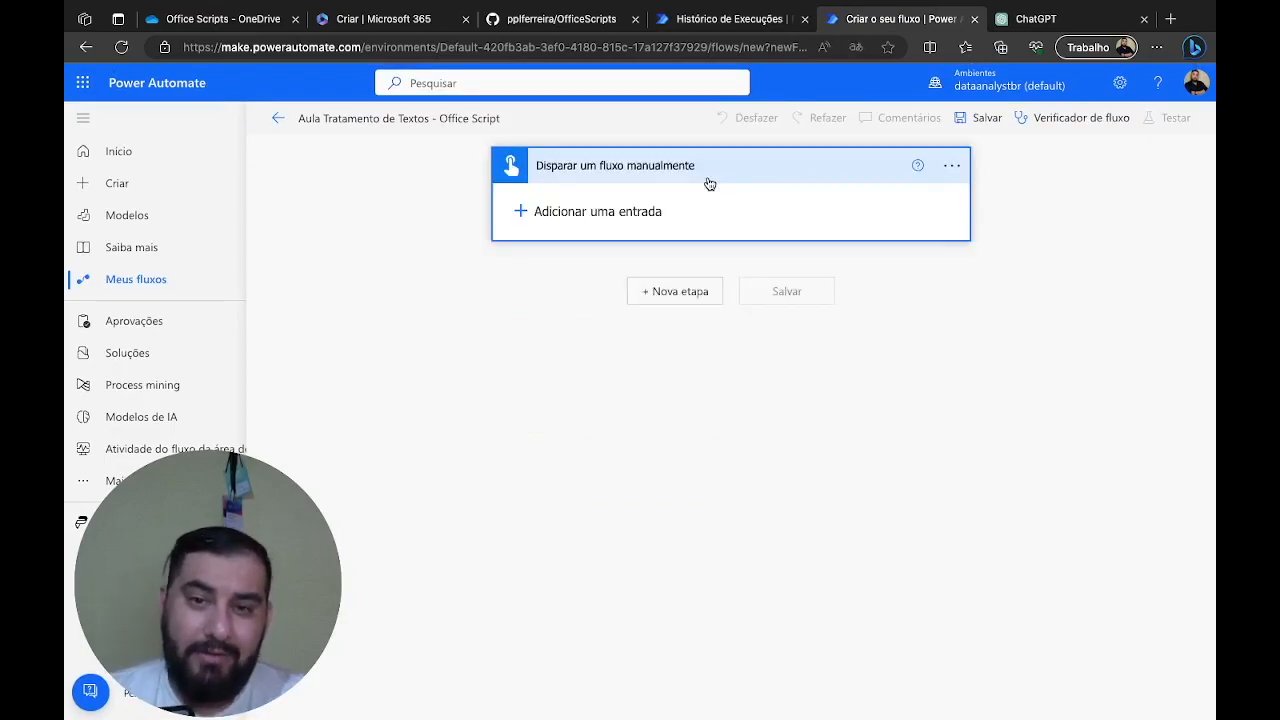
{"action": "left_click", "coordinate": [610, 211]}
{"action": "left_click", "coordinate": [540, 245]}
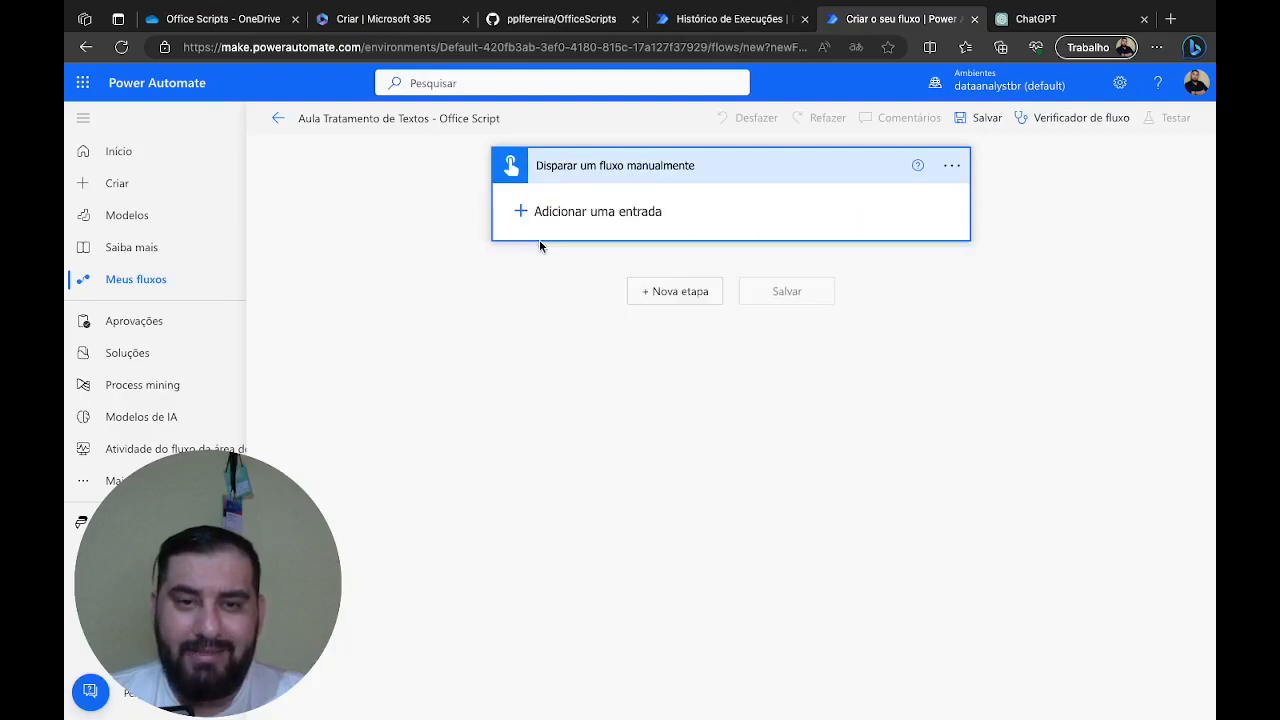
{"action": "double_click", "coordinate": [574, 203]}
{"action": "type", "text": "H"}
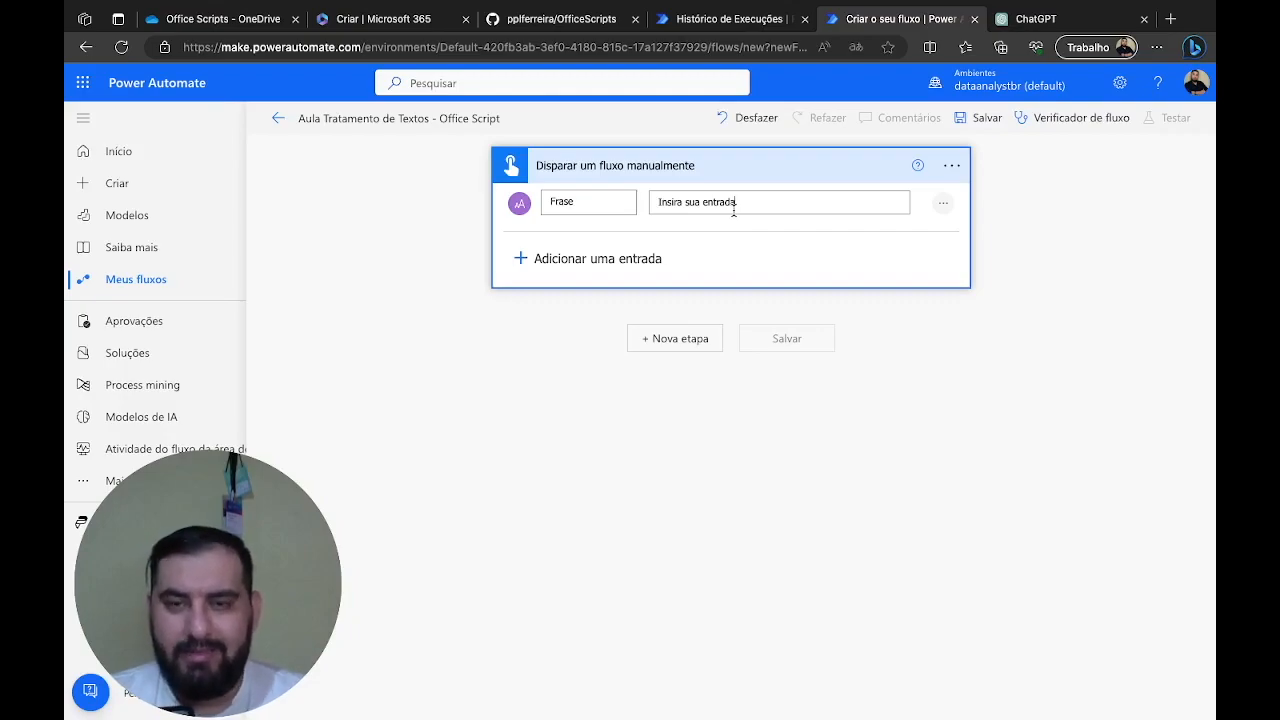
Add the Excel Online (Business) action Executar script as a new step after the manual trigger
{"action": "left_click", "coordinate": [697, 341]}
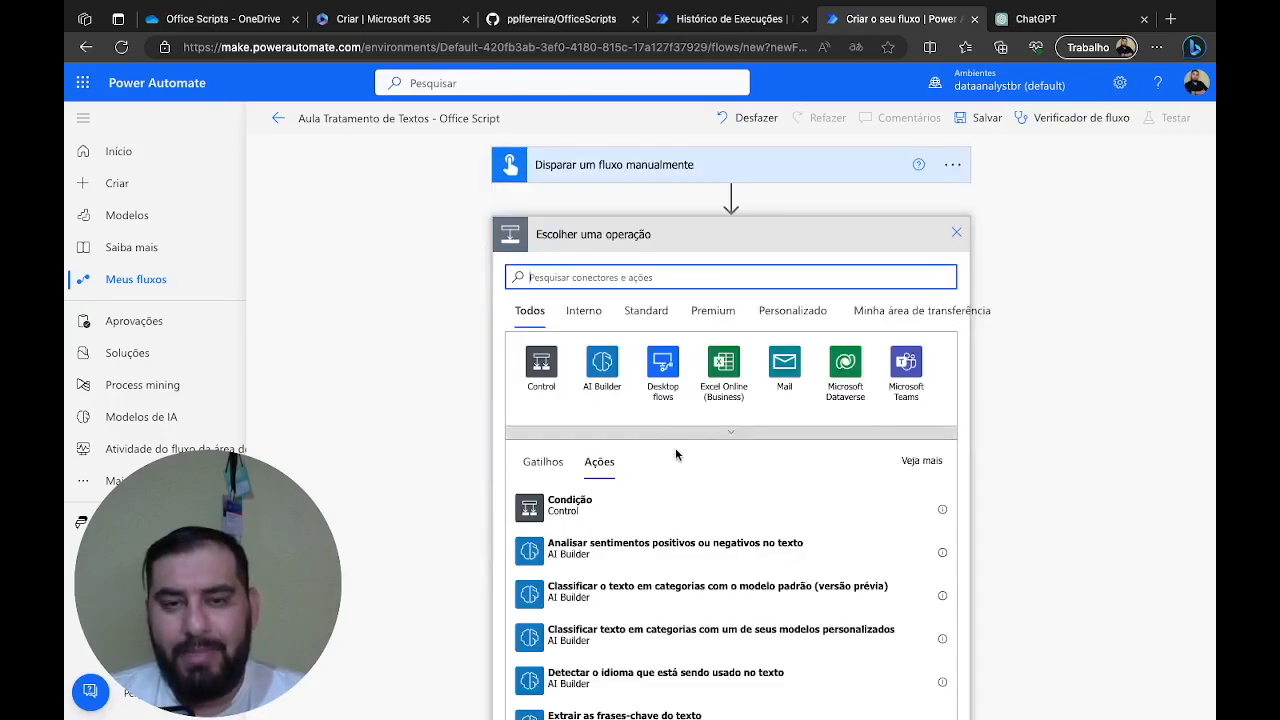
{"action": "left_click", "coordinate": [723, 362]}
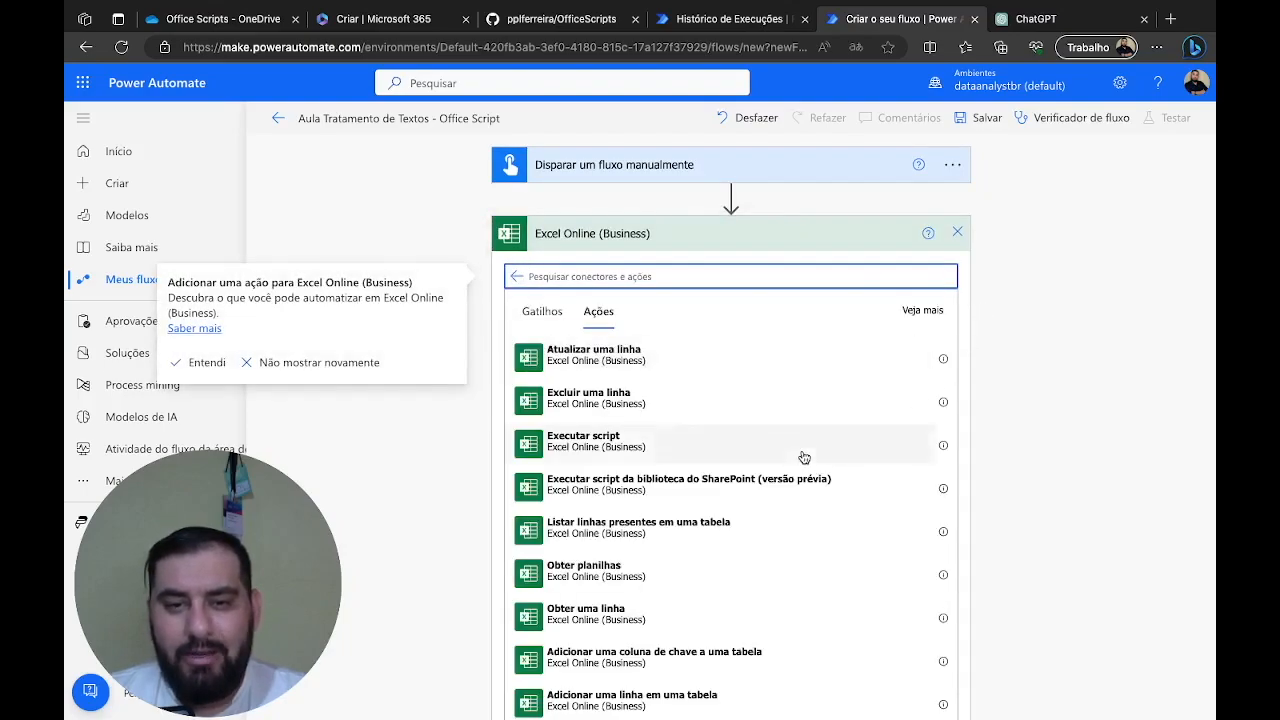
{"action": "left_click", "coordinate": [603, 444]}
{"action": "left_click", "coordinate": [603, 444]}
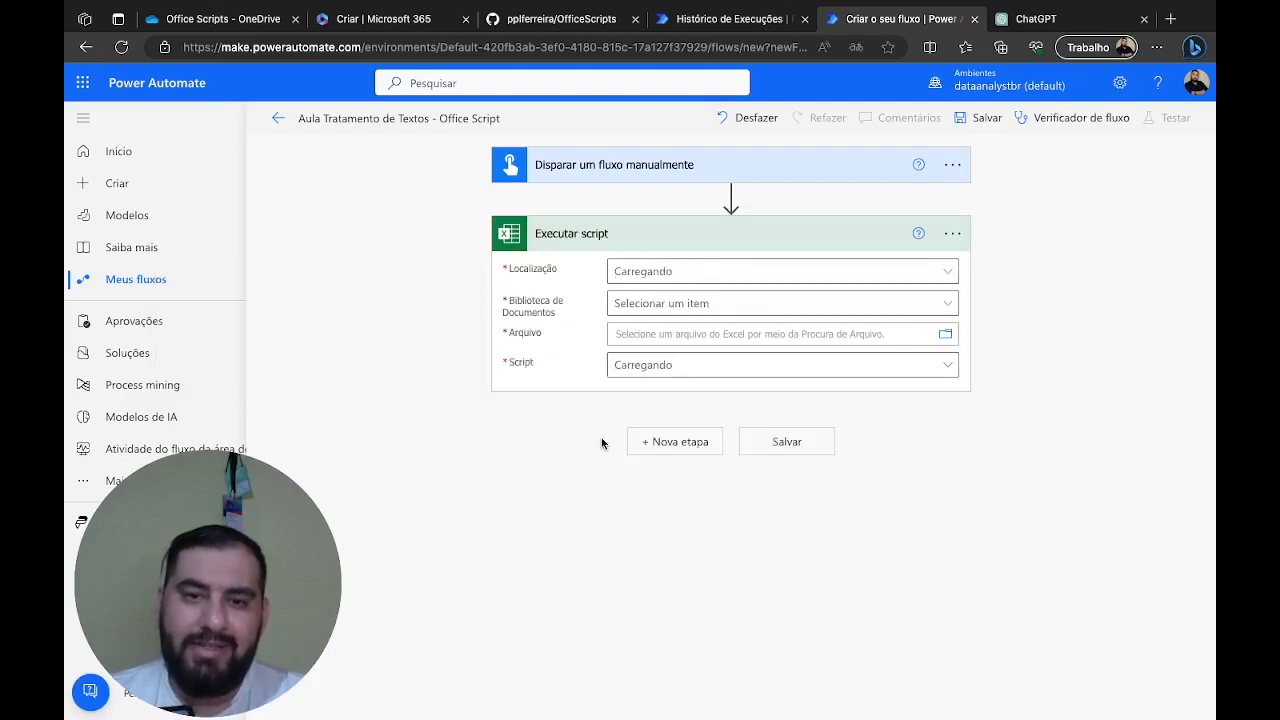
Point the Executar script action to the OneDrive for Business location, the OneDrive library and the file /Pasta 1.xlsx
{"action": "left_click", "coordinate": [947, 273]}
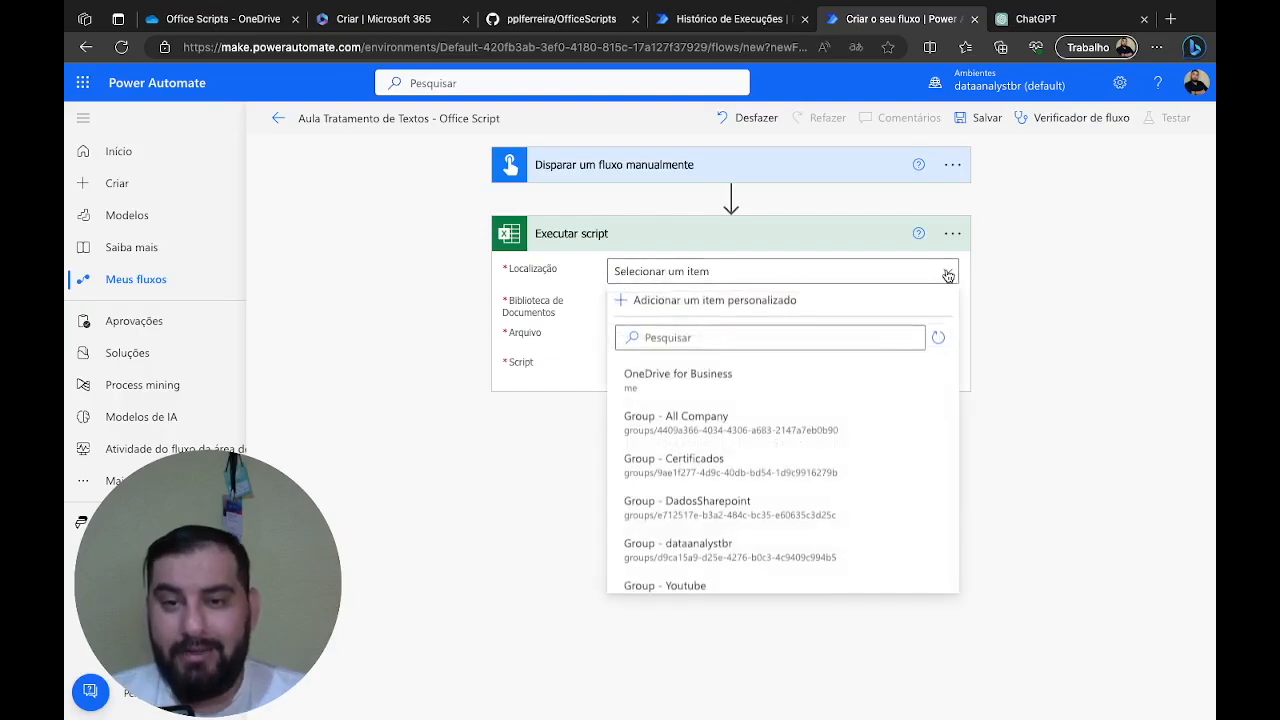
{"action": "left_click", "coordinate": [784, 393]}
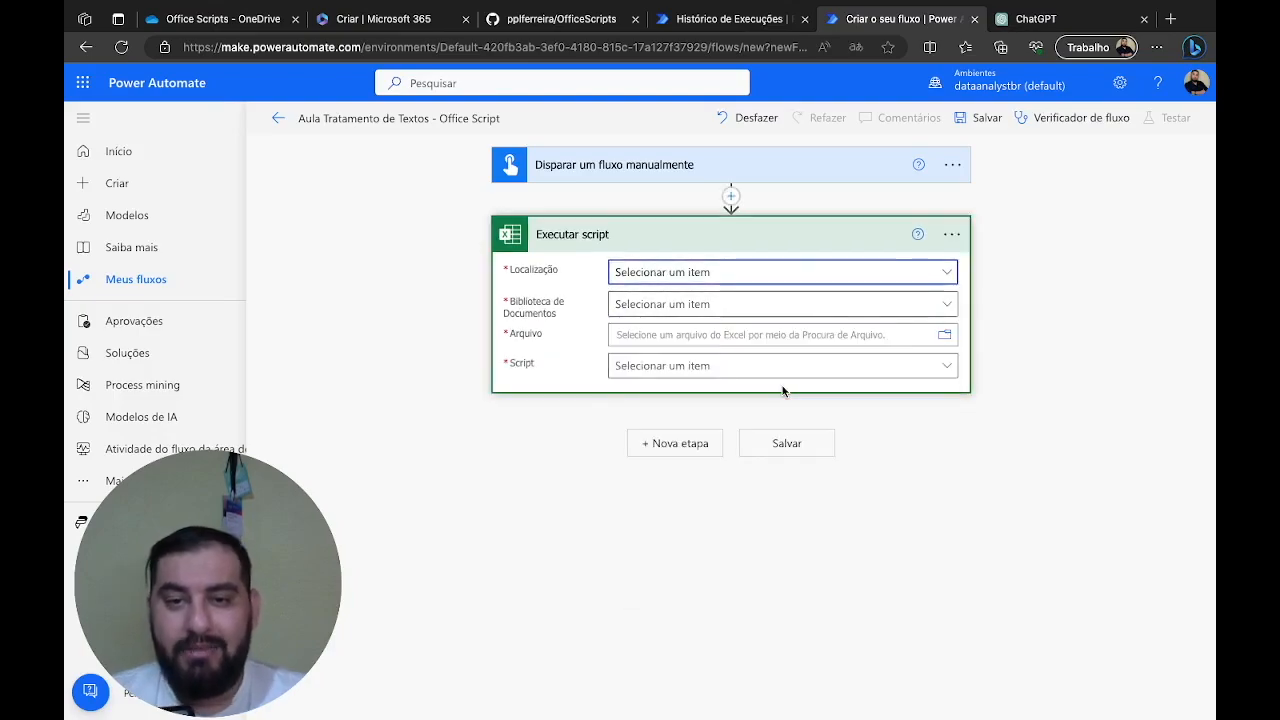
{"action": "left_click", "coordinate": [947, 305]}
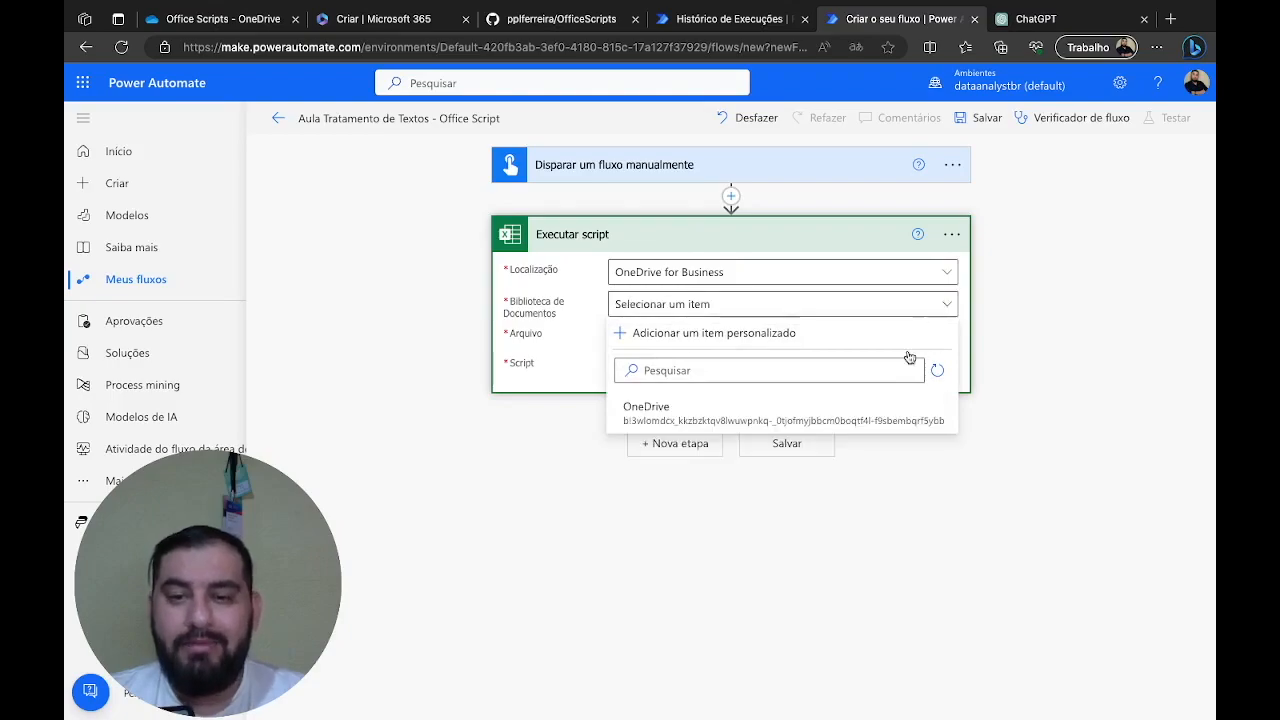
{"action": "left_click", "coordinate": [843, 420]}
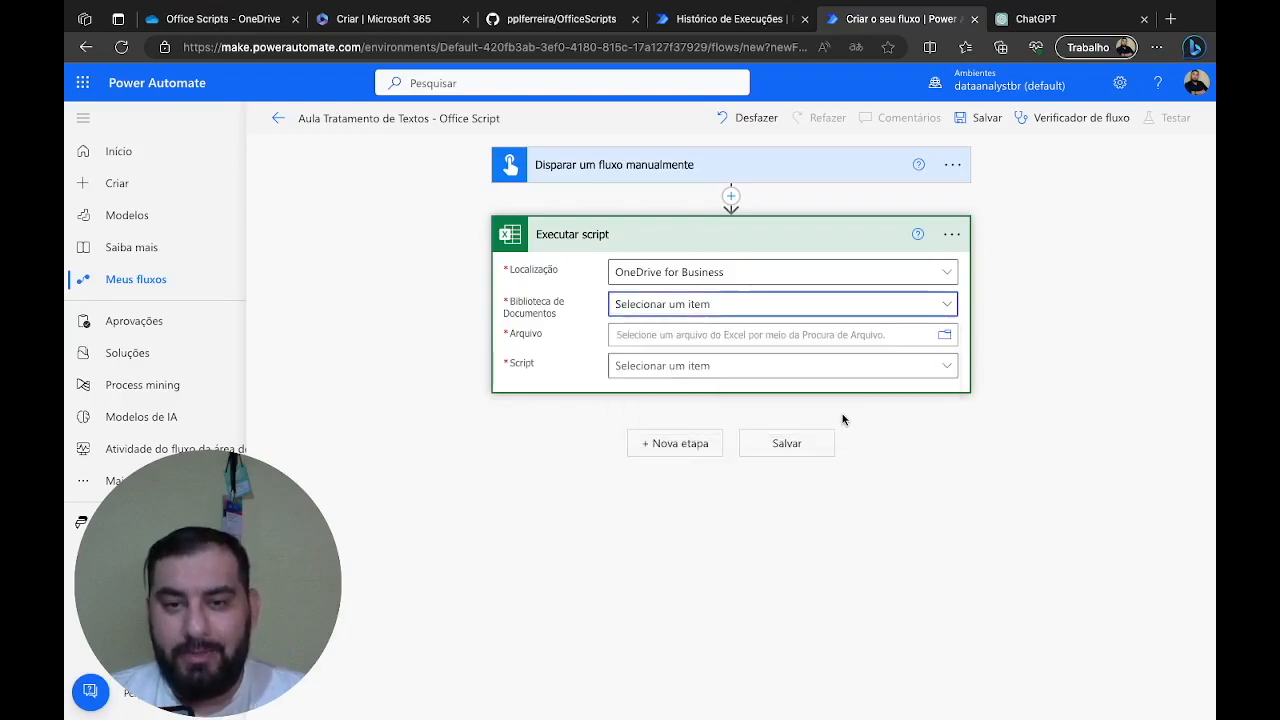
{"action": "left_click", "coordinate": [945, 338]}
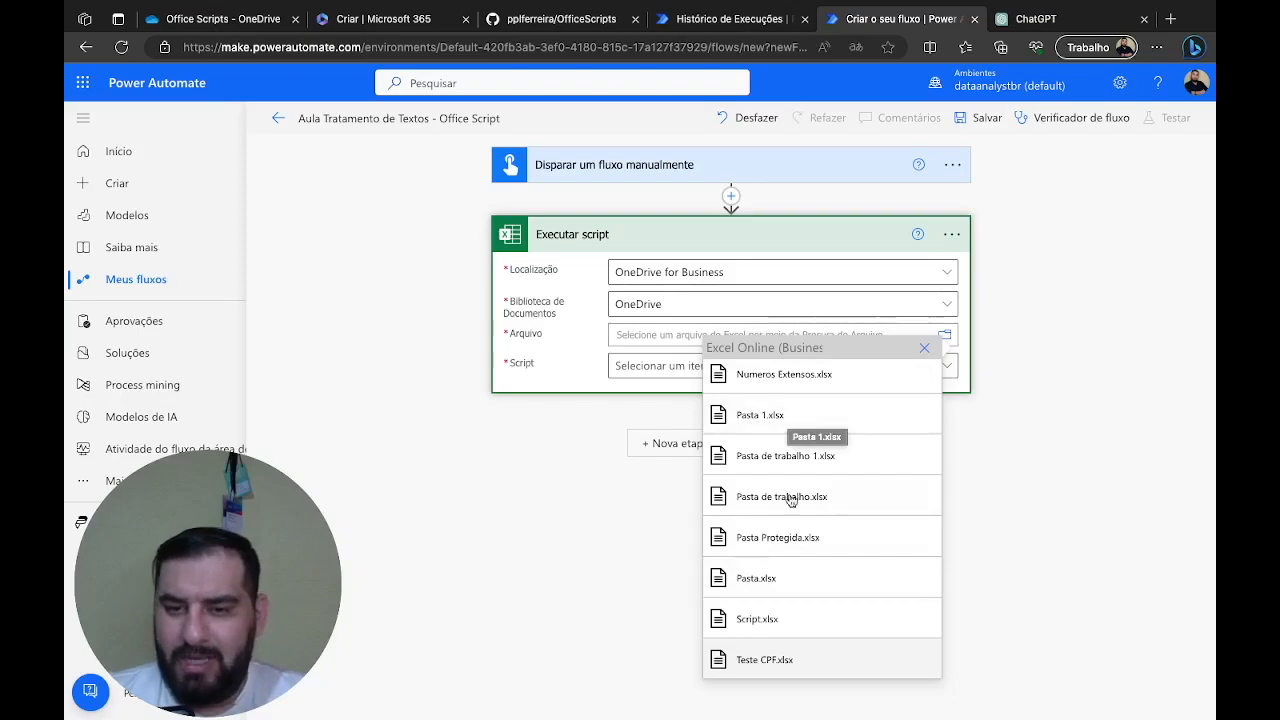
{"action": "left_click", "coordinate": [772, 422]}
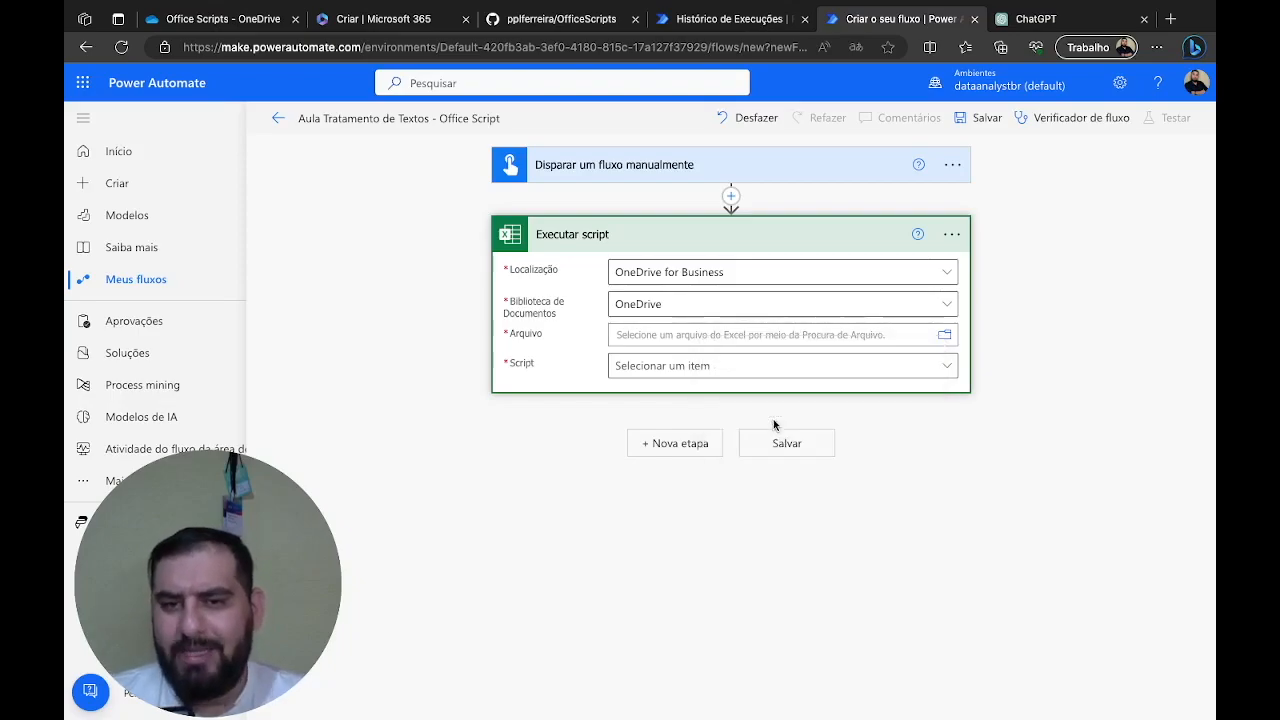
{"action": "left_click", "coordinate": [1010, 266]}
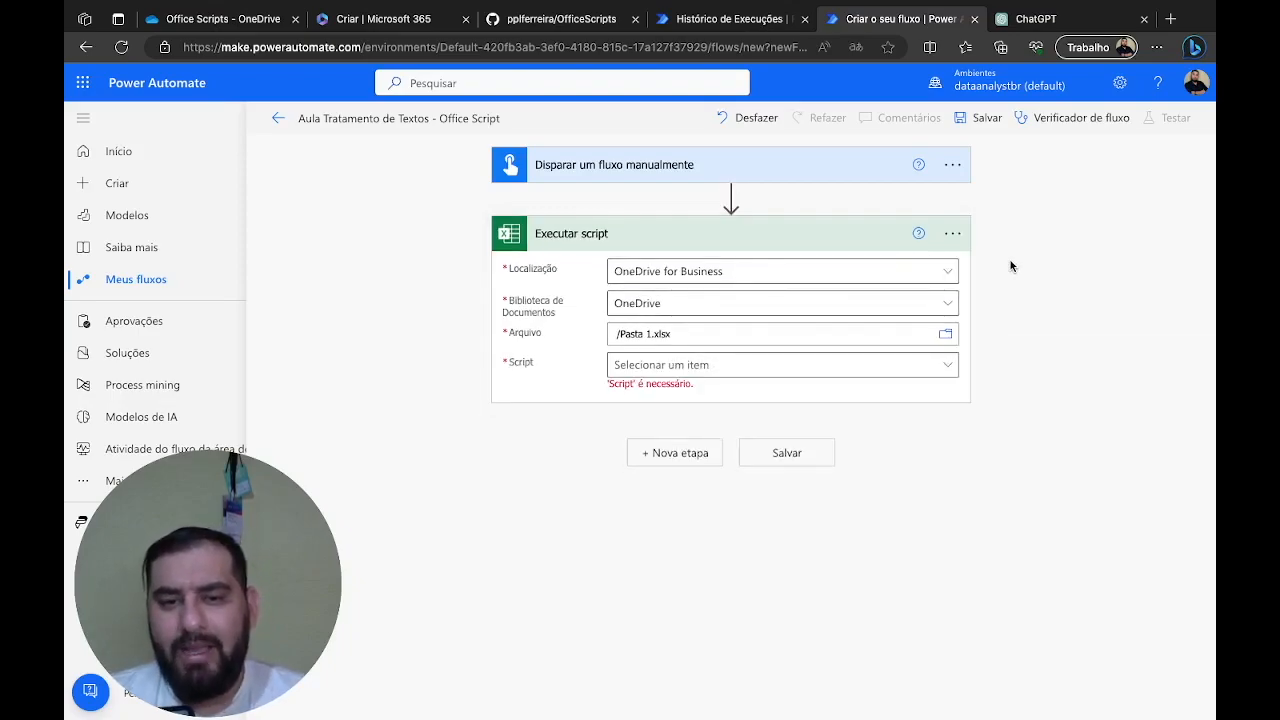
Choose RemoverAcentos as the script for the Executar script action
{"action": "left_click", "coordinate": [947, 366]}
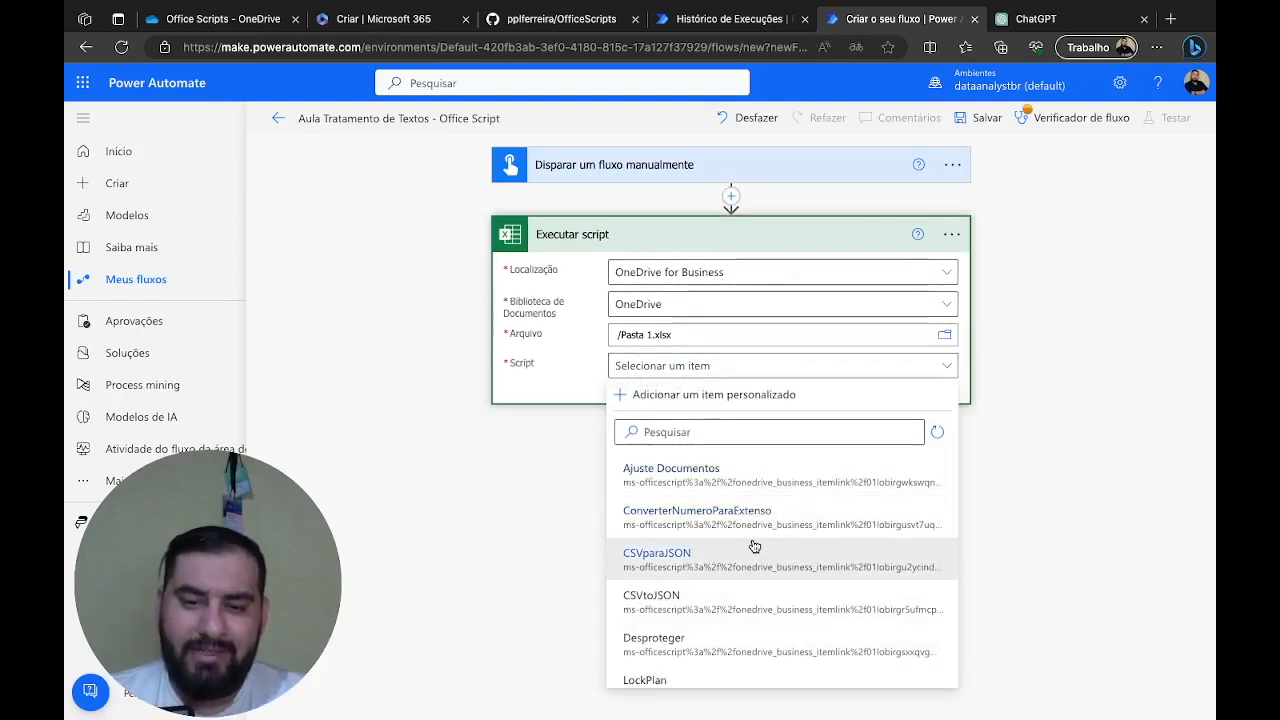
{"action": "scroll", "coordinate": [743, 600], "scroll_direction": "down", "scroll_amount": 1}
{"action": "scroll", "coordinate": [743, 600], "scroll_direction": "down", "scroll_amount": 2}
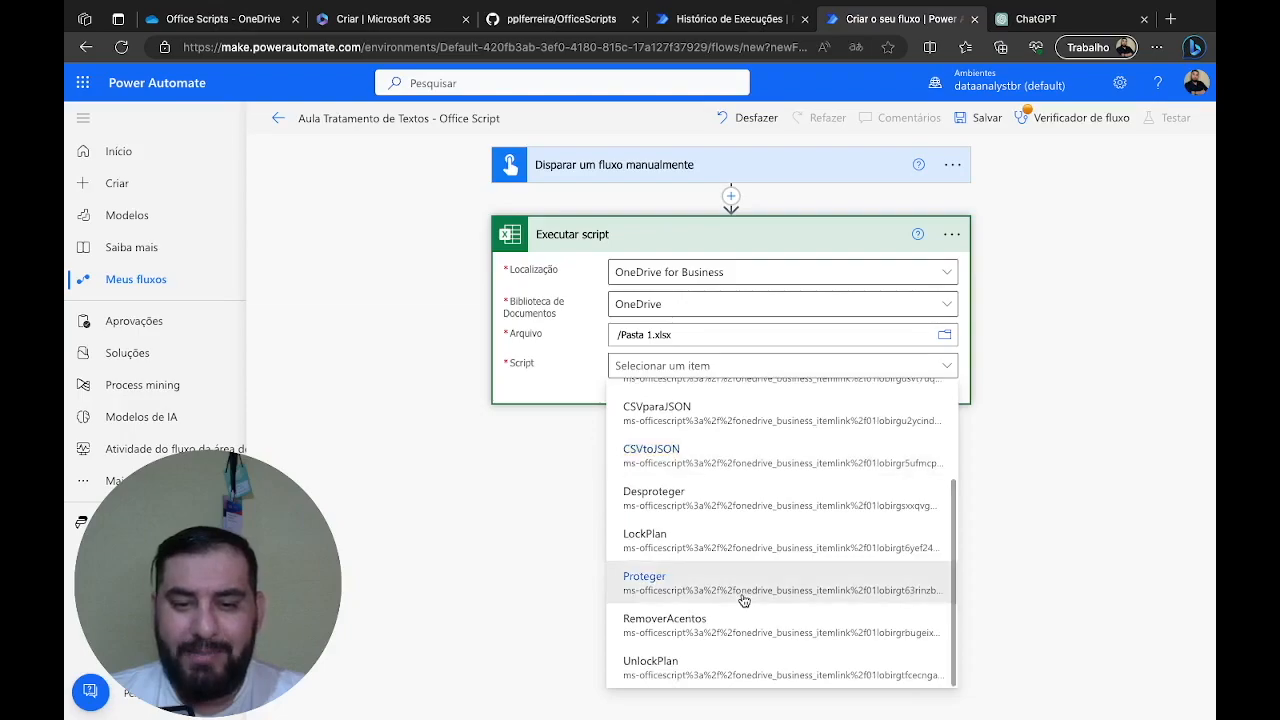
{"action": "scroll", "coordinate": [769, 517], "scroll_direction": "up", "scroll_amount": 1}
{"action": "scroll", "coordinate": [771, 519], "scroll_direction": "up", "scroll_amount": 2}
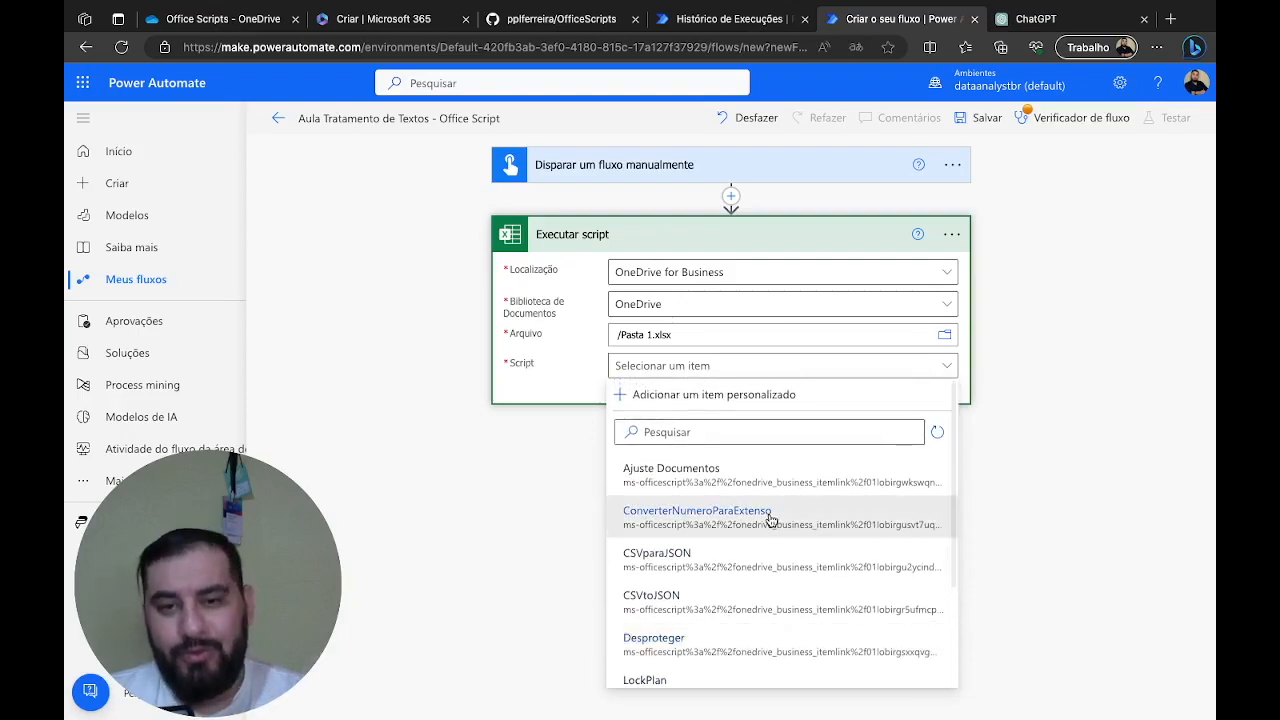
{"action": "scroll", "coordinate": [769, 520], "scroll_direction": "down", "scroll_amount": 3}
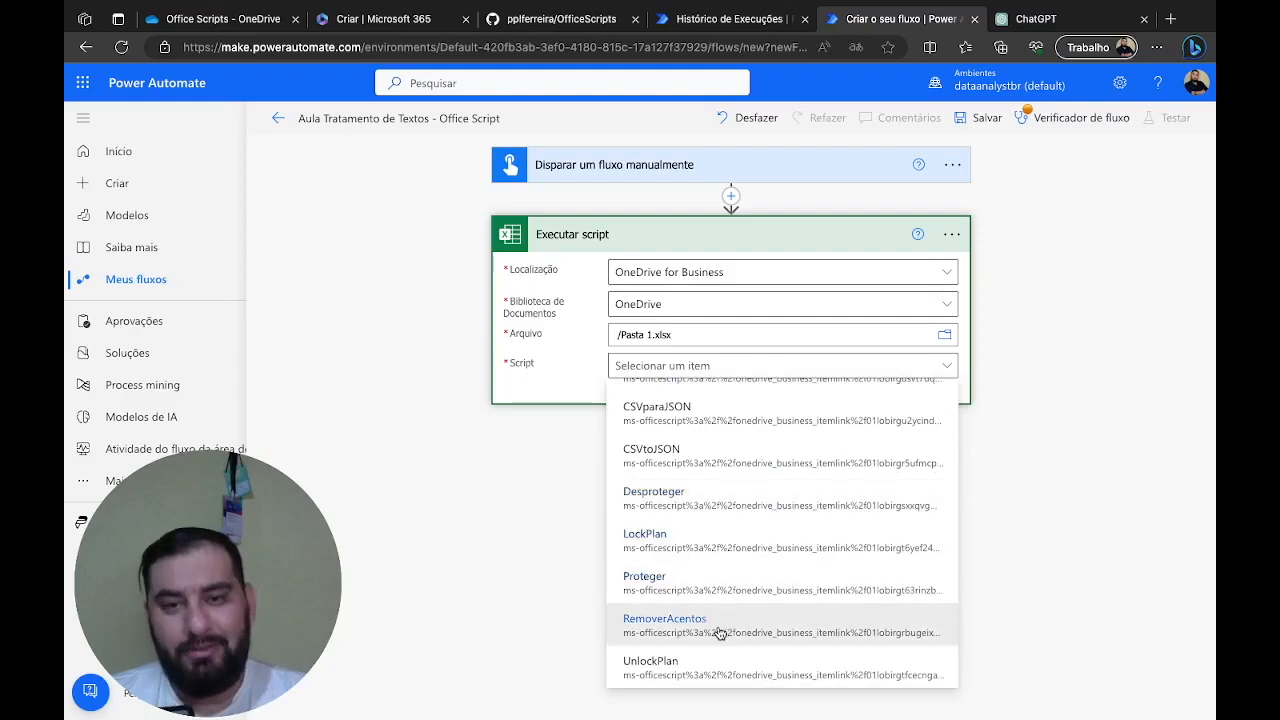
{"action": "left_click", "coordinate": [719, 621]}
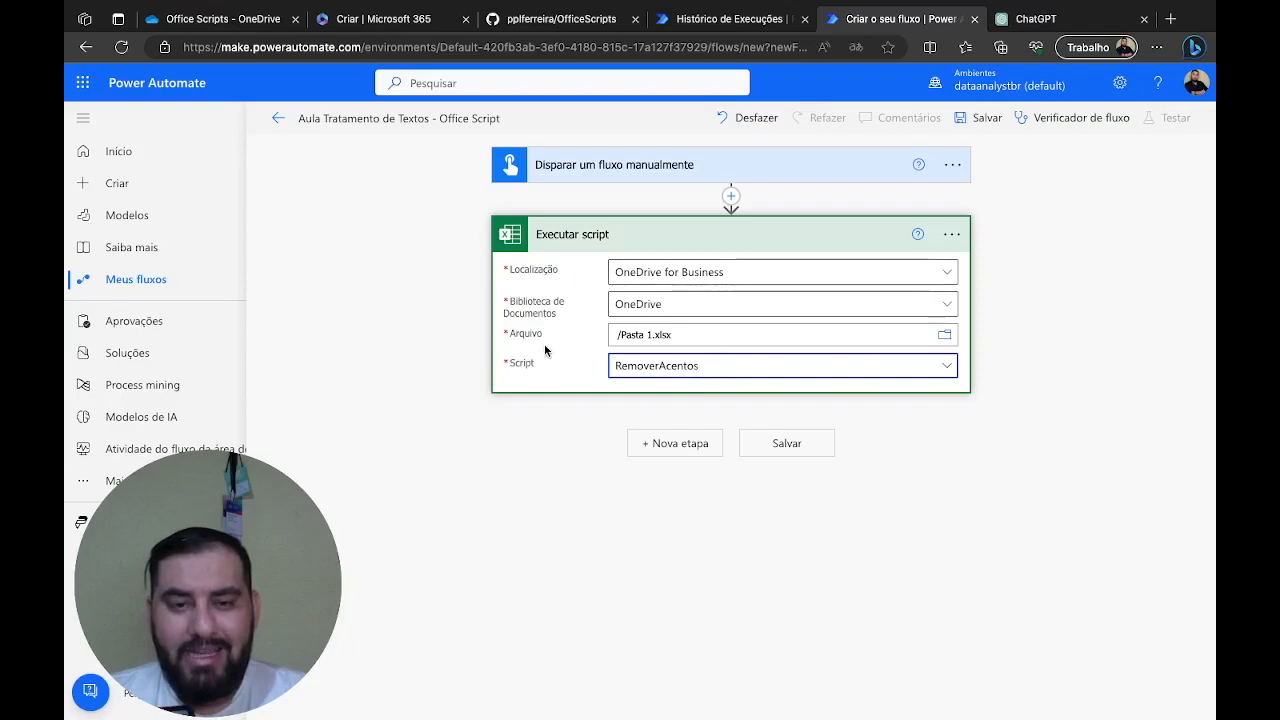
{"action": "left_click", "coordinate": [540, 455]}
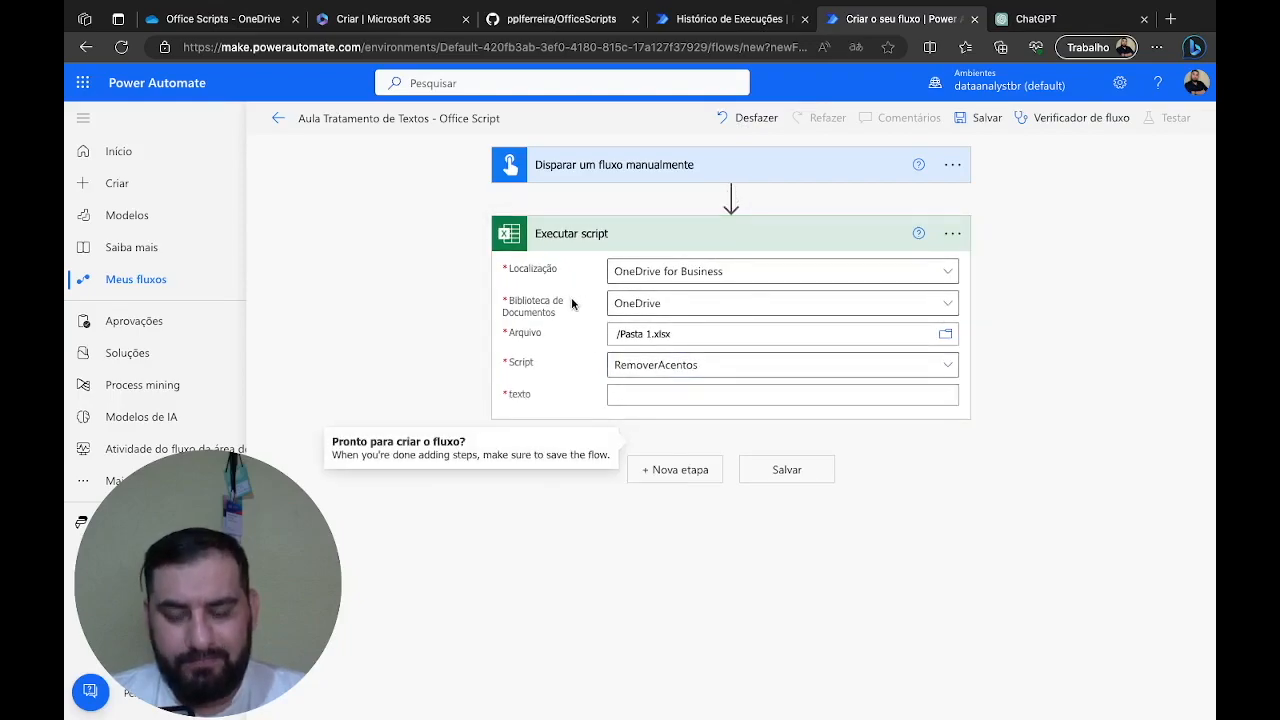
Fill the script's texto parameter with the trigger's dynamic value Frase
{"action": "left_click", "coordinate": [513, 397]}
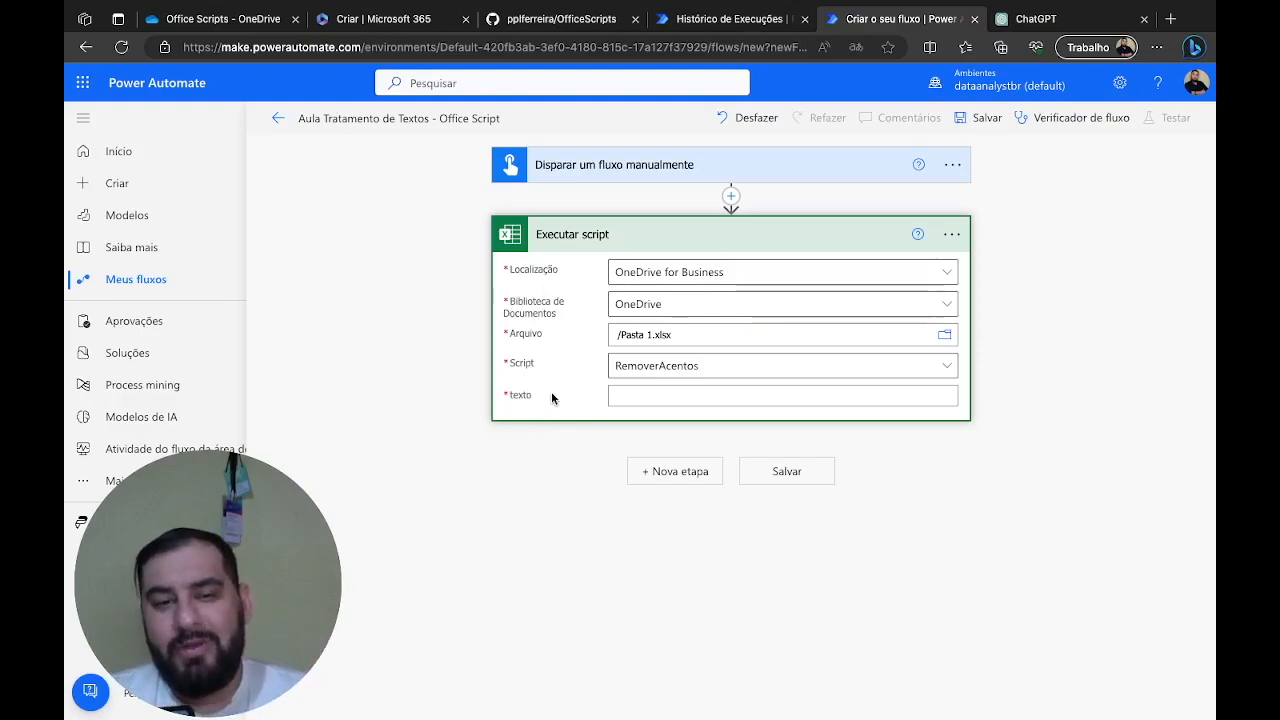
{"action": "left_click", "coordinate": [654, 399]}
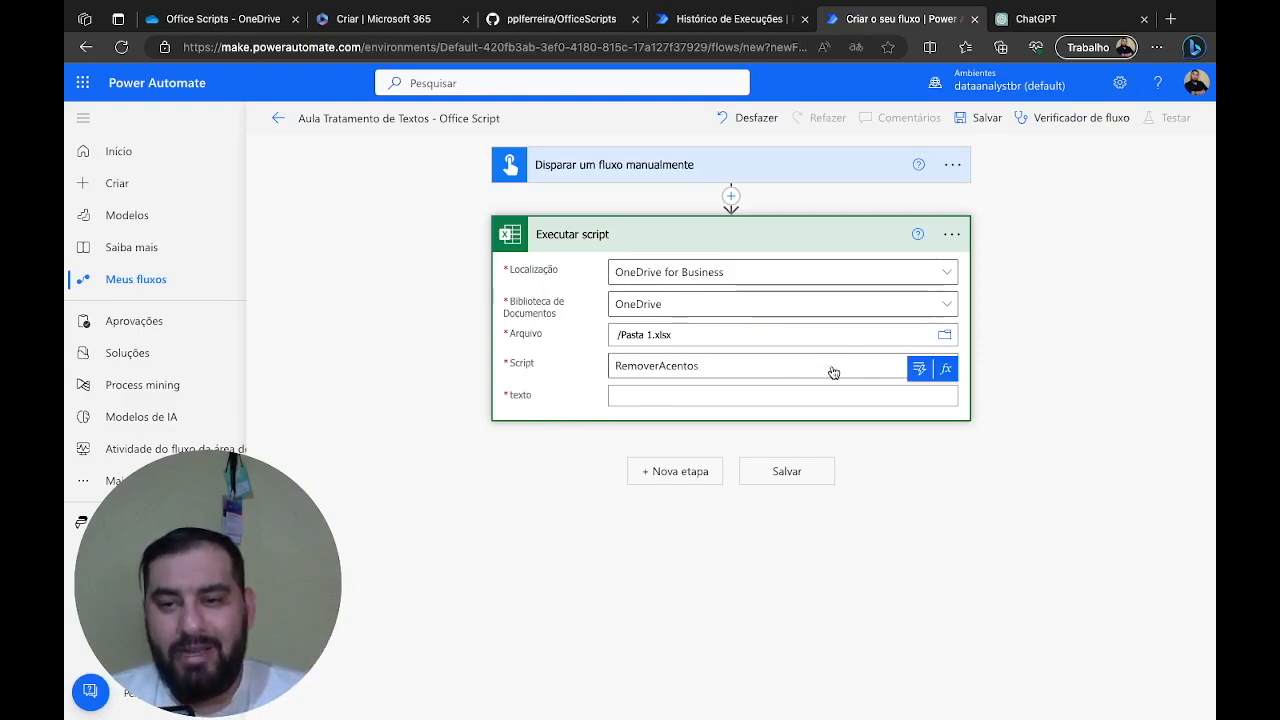
{"action": "left_click", "coordinate": [915, 367]}
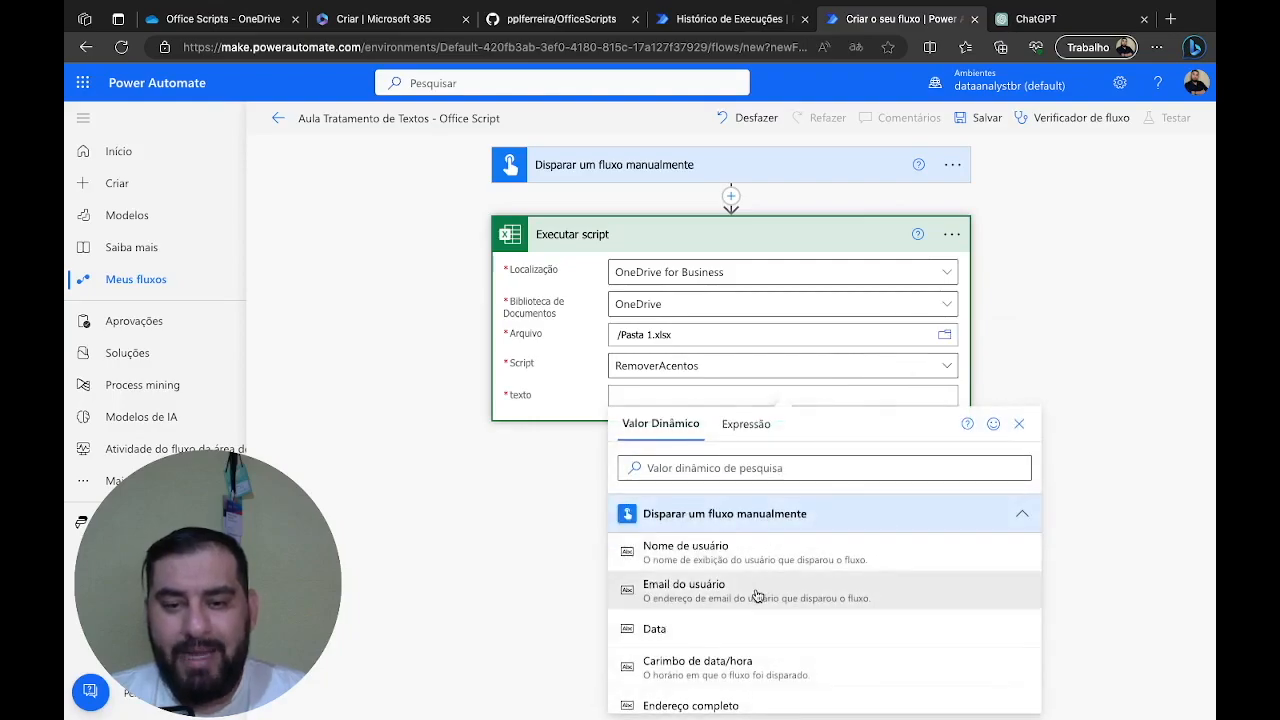
{"action": "scroll", "coordinate": [757, 596], "scroll_direction": "down", "scroll_amount": 2}
{"action": "scroll", "coordinate": [757, 596], "scroll_direction": "down", "scroll_amount": 4}
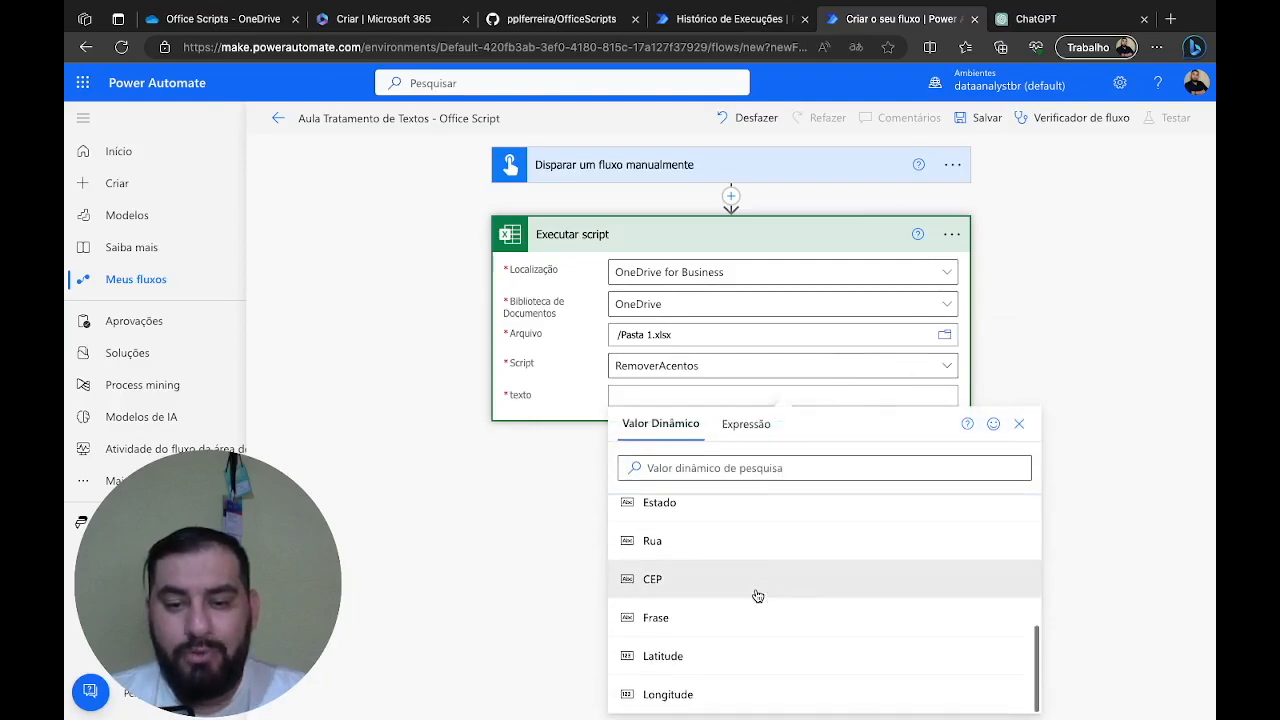
{"action": "left_click", "coordinate": [735, 626]}
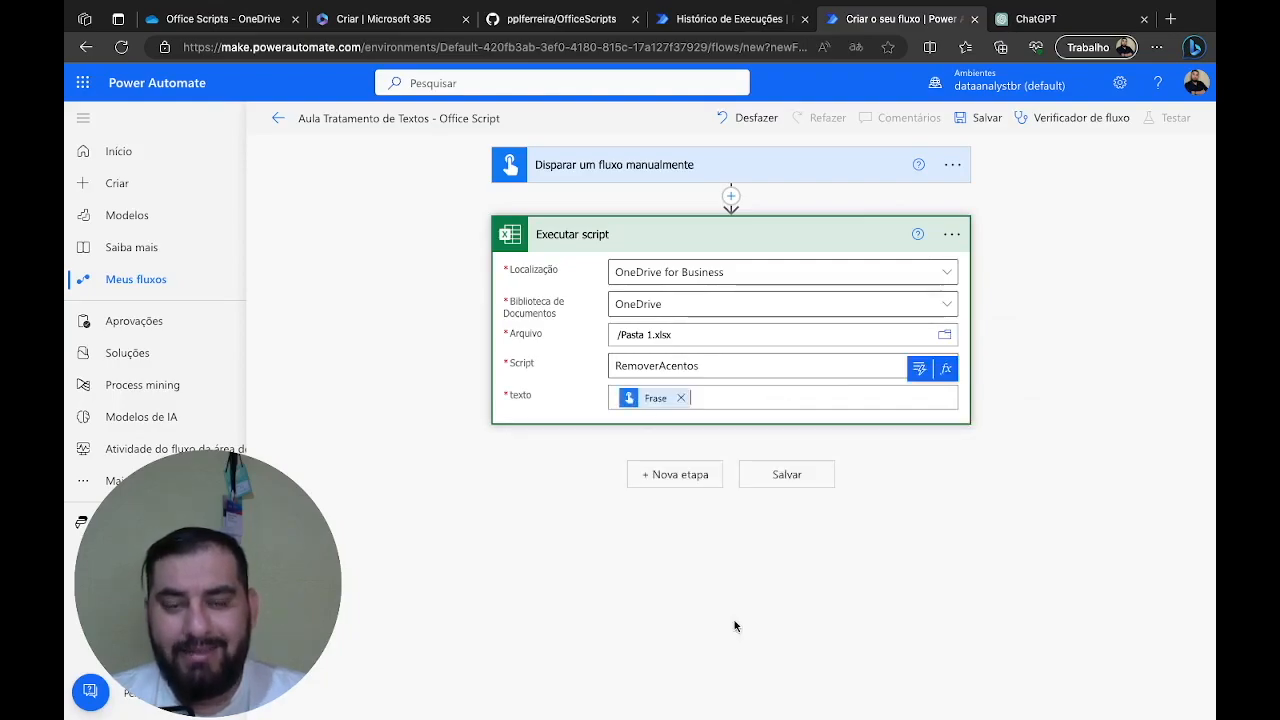
Save the flow and start a manual test, accepting the Excel Online (Business) connection
{"action": "left_click", "coordinate": [987, 118]}
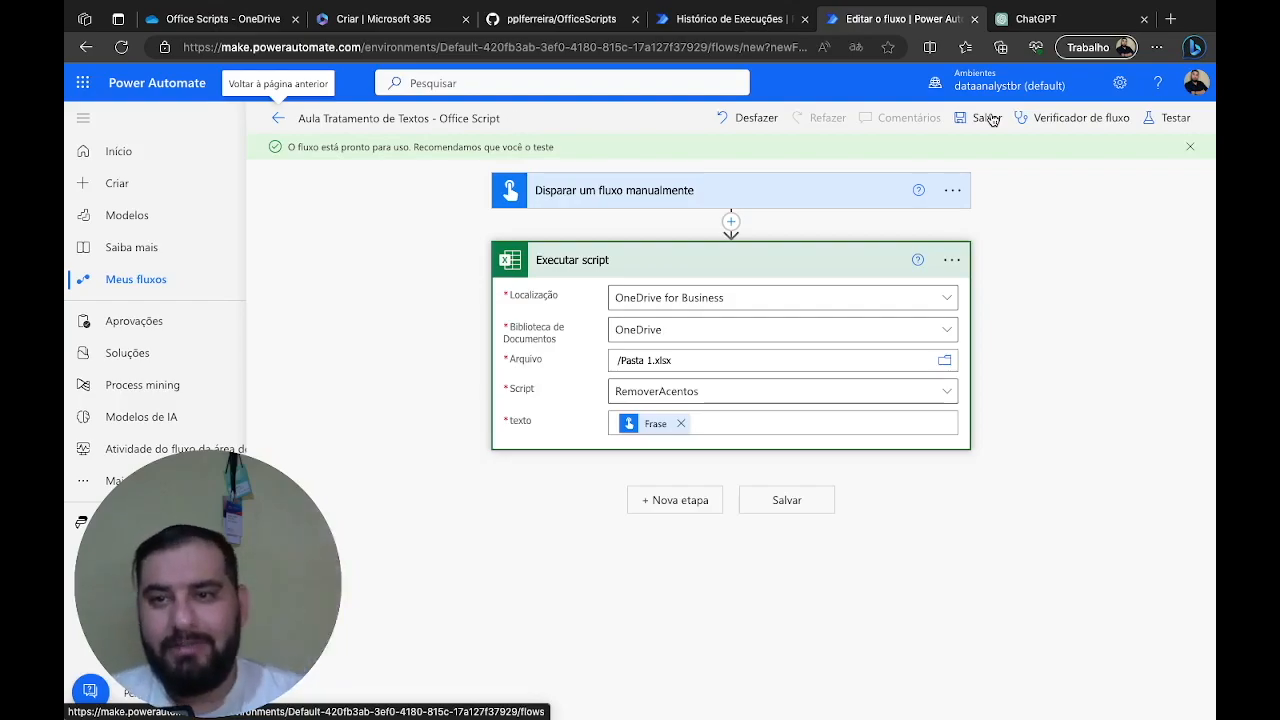
{"action": "left_click", "coordinate": [1176, 117]}
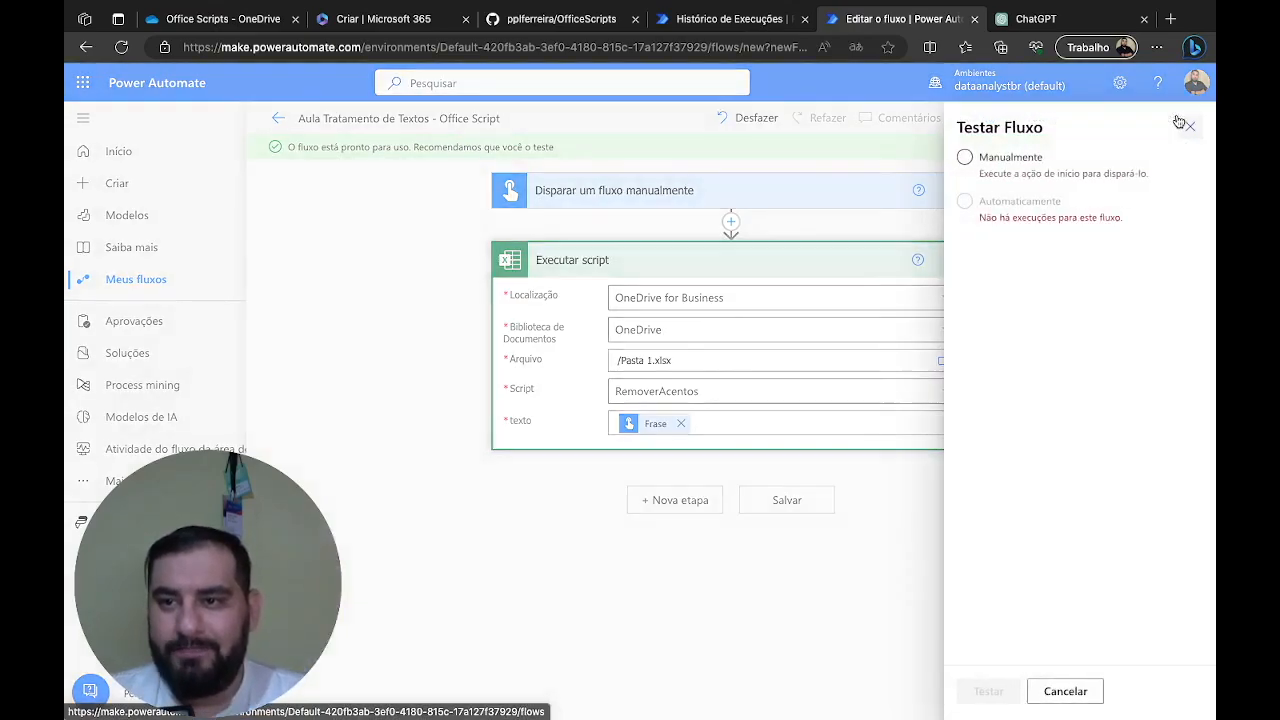
{"action": "left_click", "coordinate": [1027, 170]}
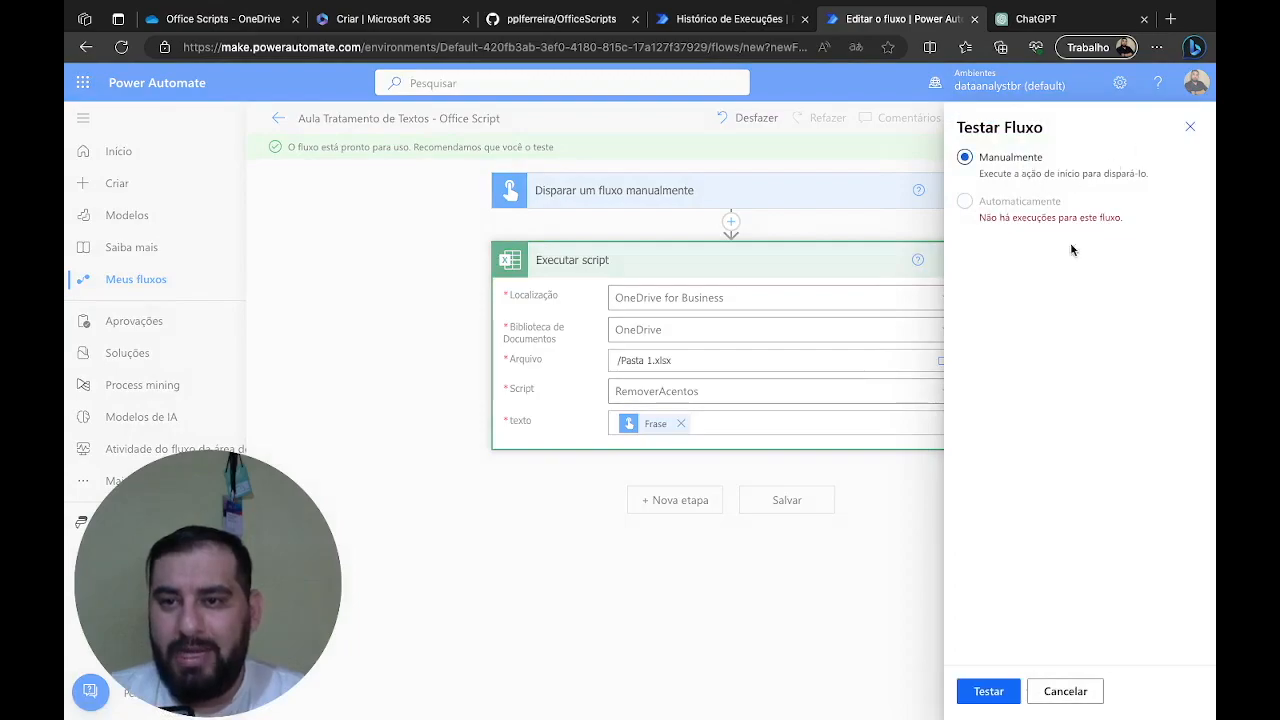
{"action": "left_click", "coordinate": [997, 690]}
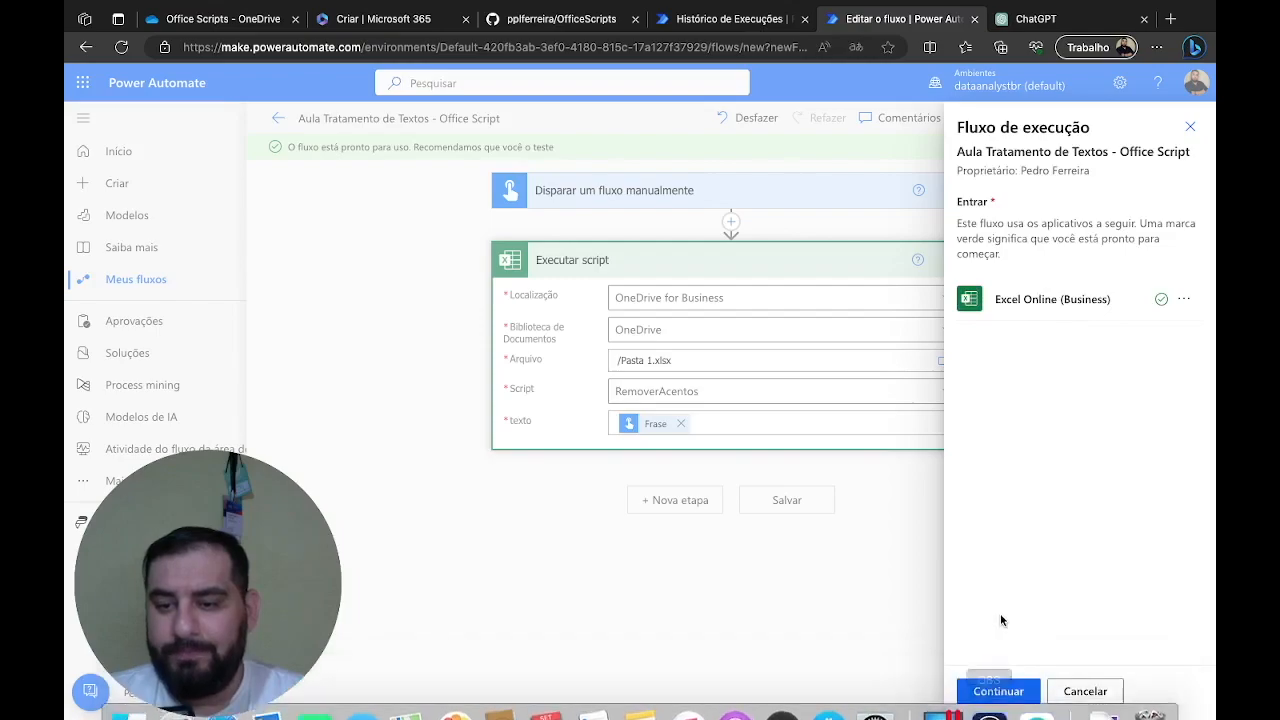
{"action": "left_click", "coordinate": [999, 692]}
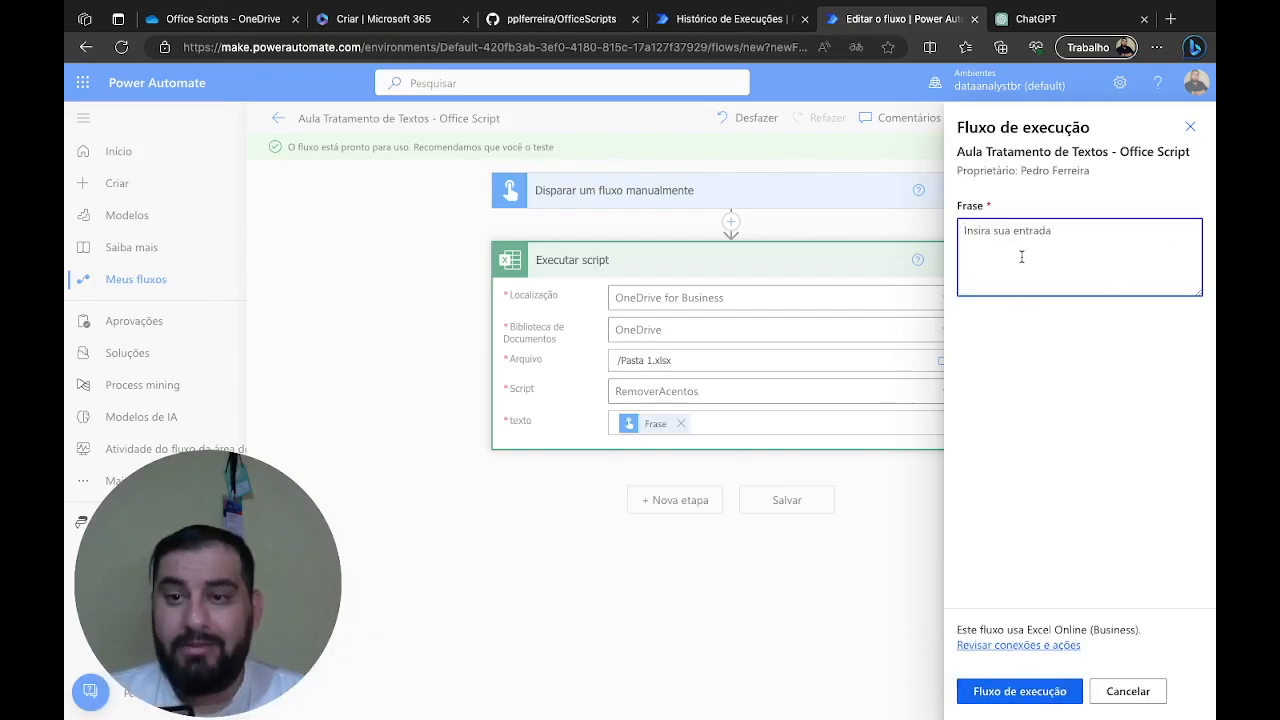
Copy ChatGPT's accented sentence beginning "À noite, o pôr do sol sobre o açúcar" into the test's Frase input, without the quotation marks
{"action": "left_click", "coordinate": [1040, 19]}
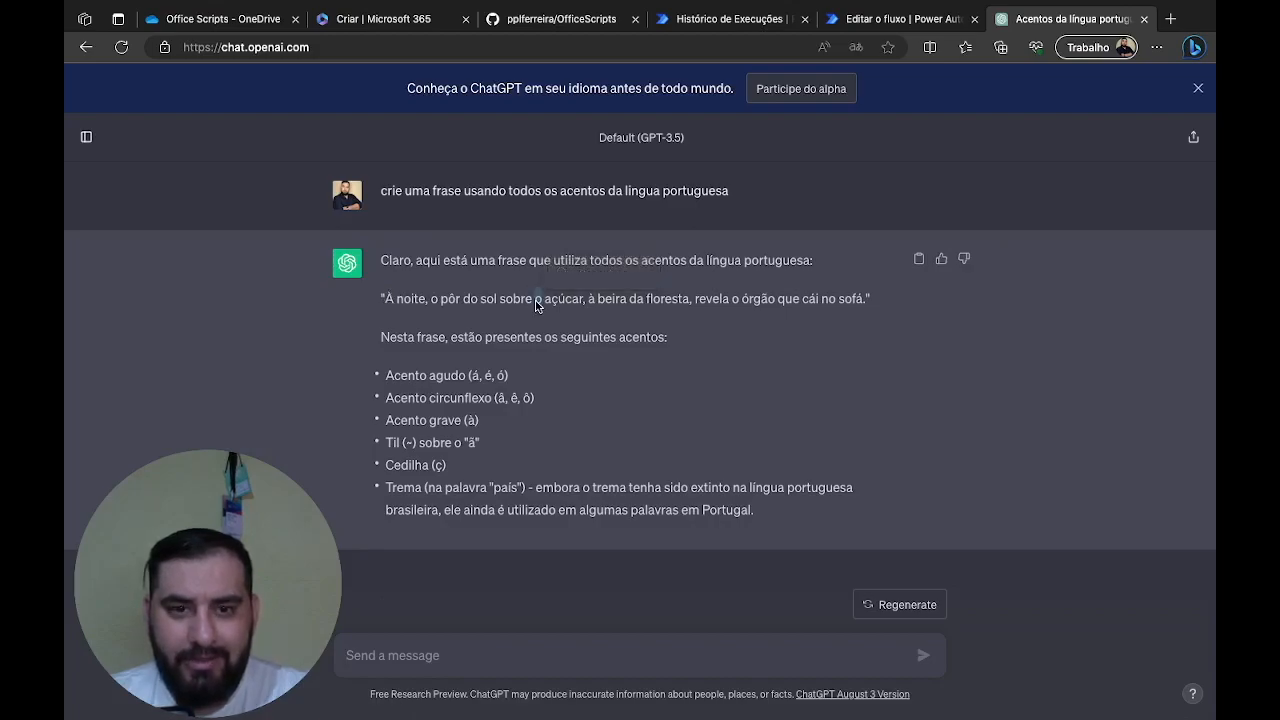
{"action": "key", "text": "shift+Right"}
{"action": "key", "text": "shift+Right"}
{"action": "key", "text": "shift+Right"}
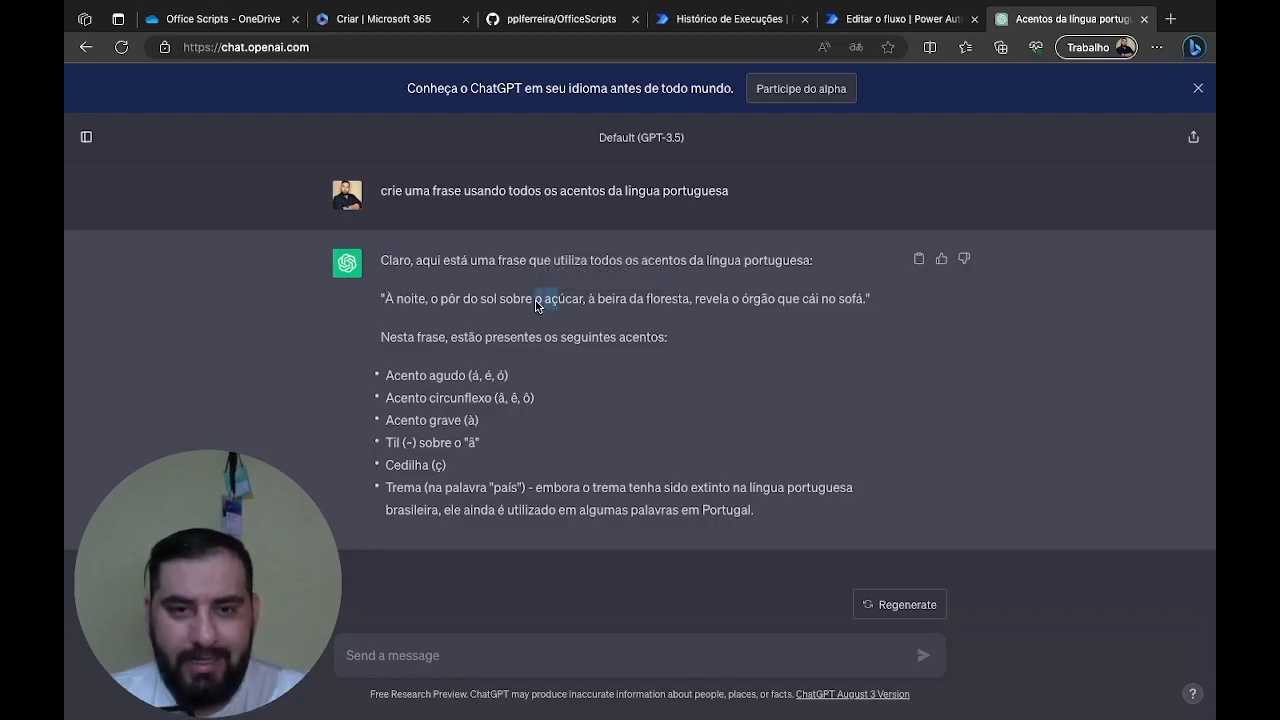
{"action": "triple_click", "coordinate": [392, 301]}
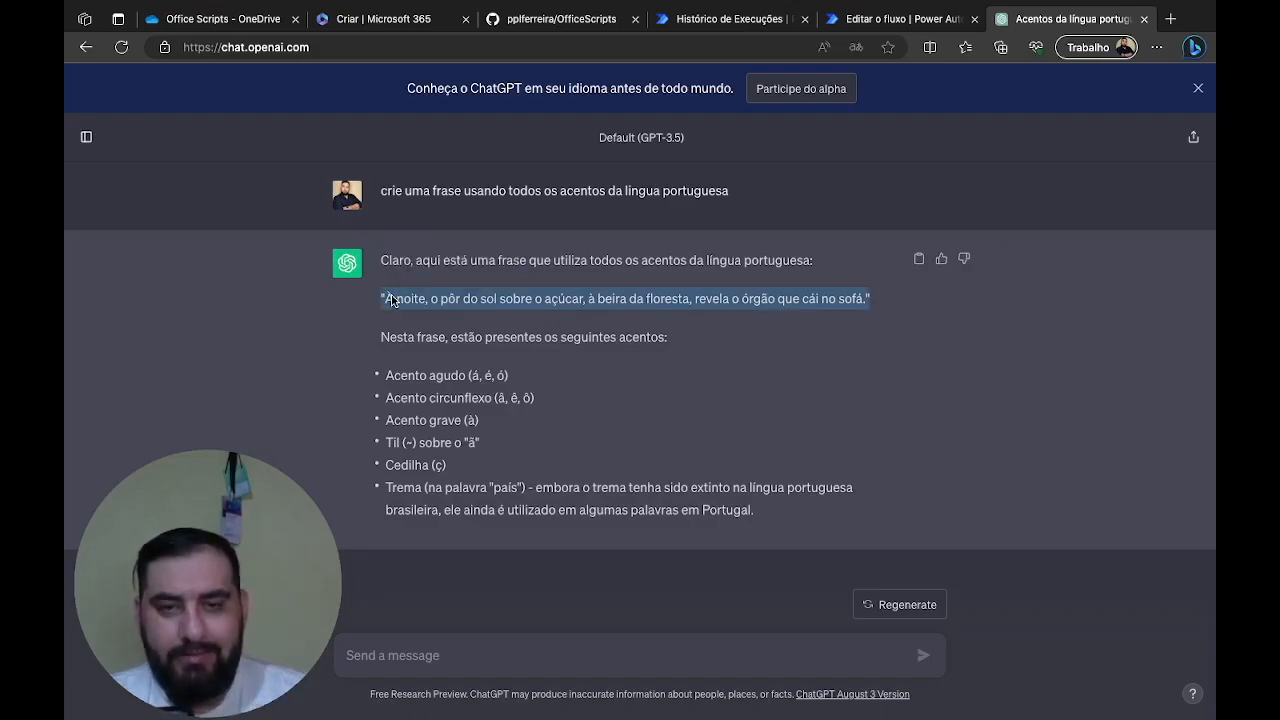
{"action": "left_click", "coordinate": [849, 15]}
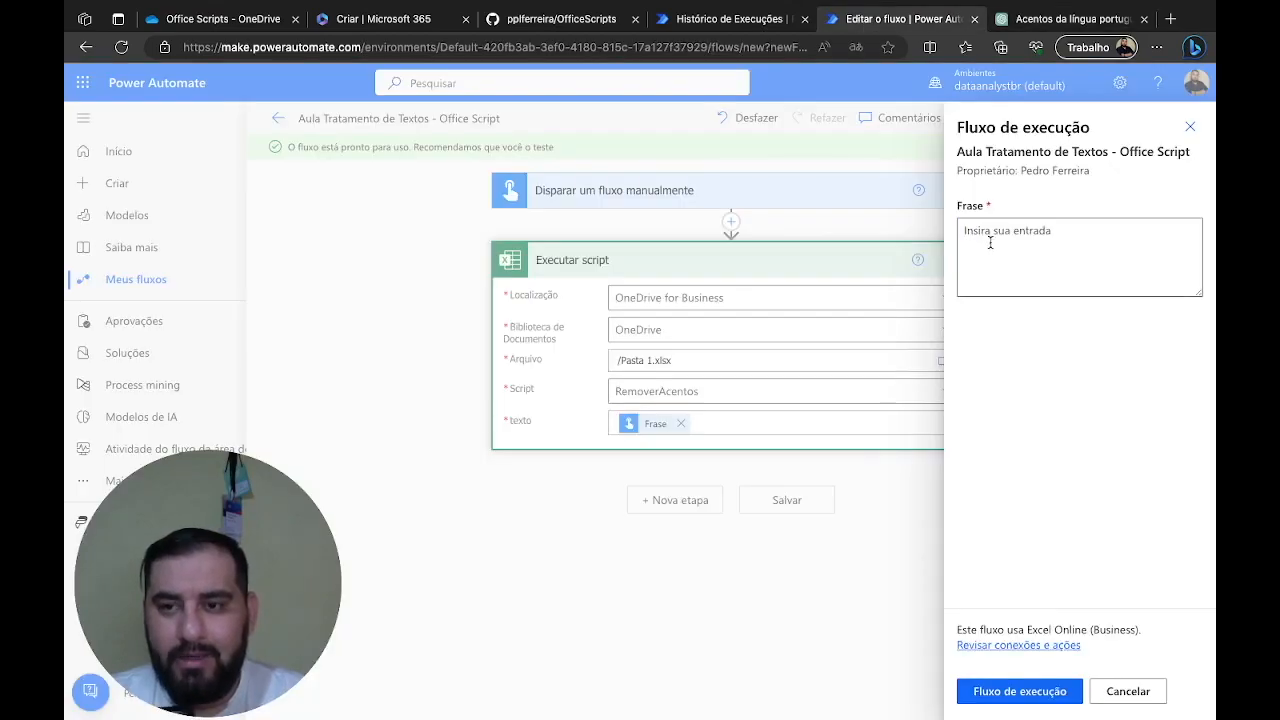
{"action": "type", "text": "\"À noite, o pôr do sol sobre o açúcar, à beira da floresta, revela o órgão que cai no sofá.\""}
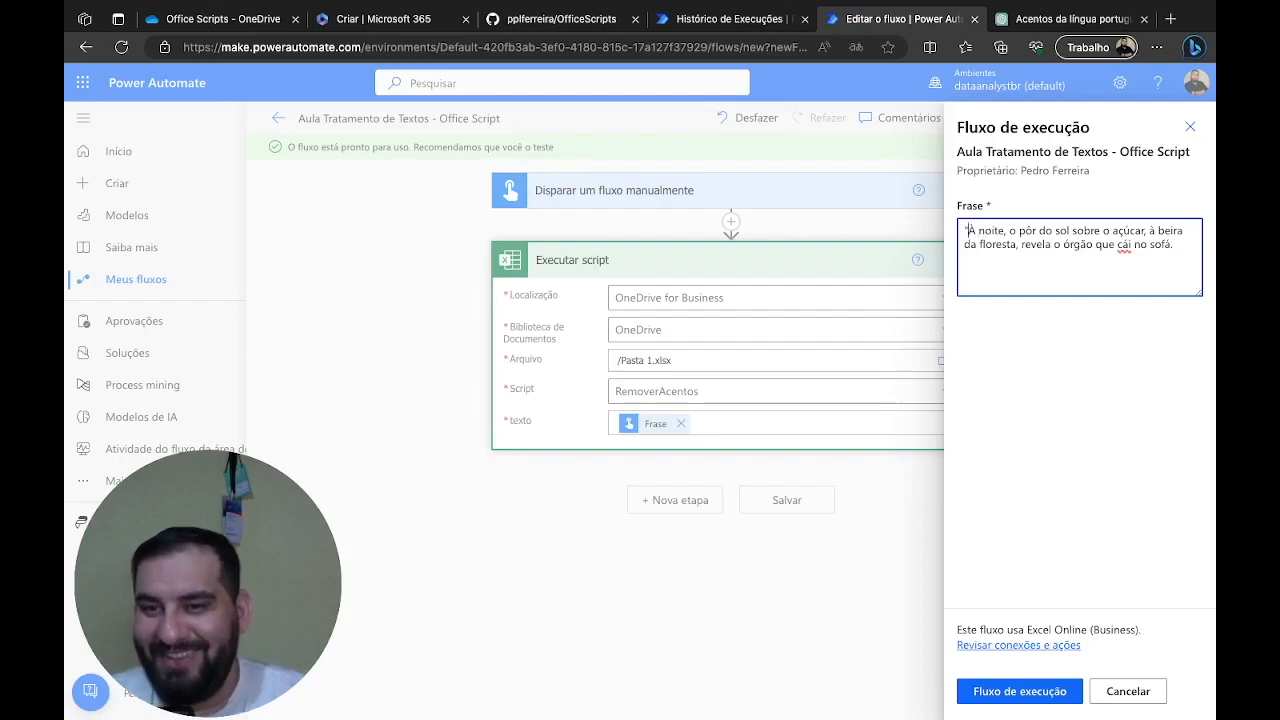
{"action": "key", "text": "BackSpace"}
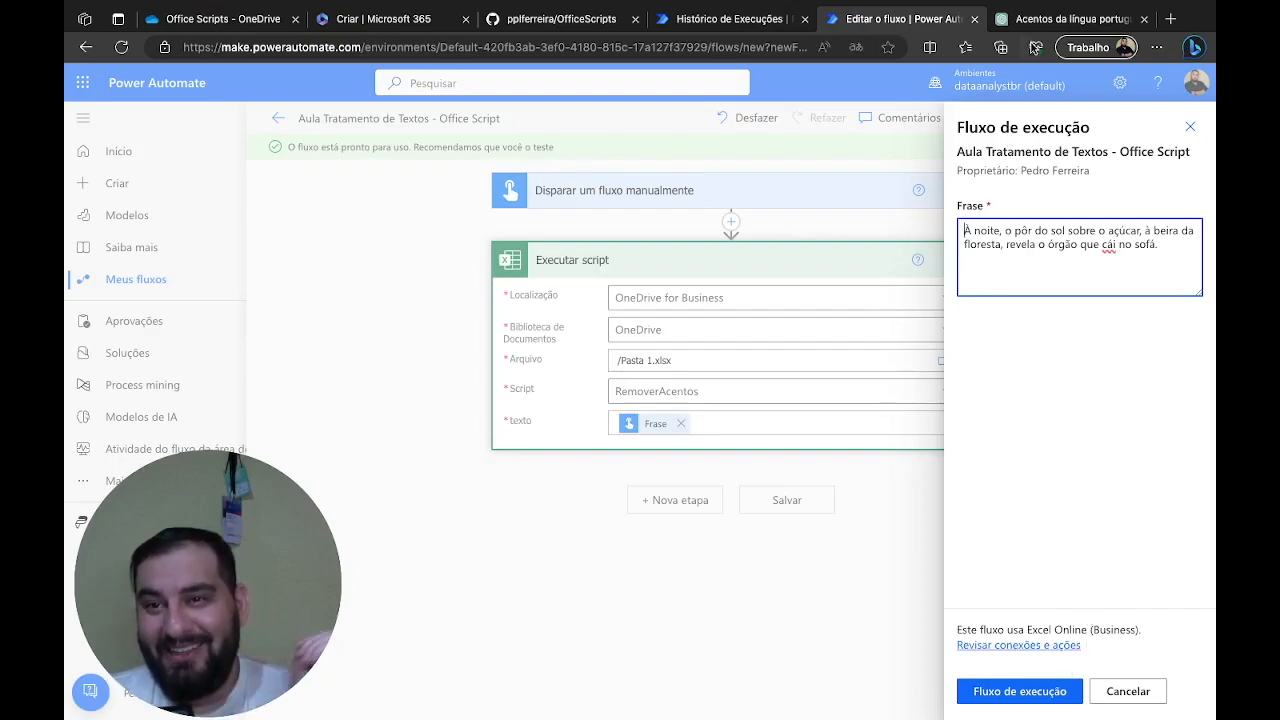
Recheck the sentence in ChatGPT, return to Power Automate and run the flow with the entered Frase
{"action": "left_click", "coordinate": [1046, 20]}
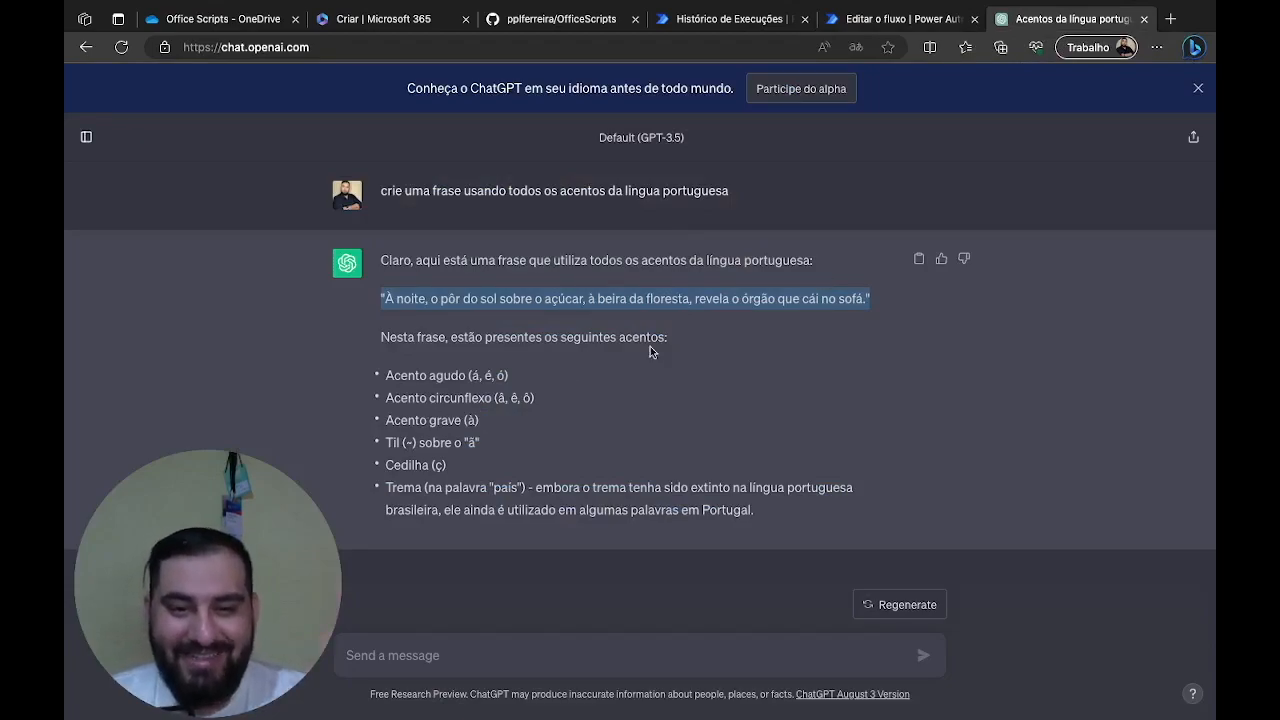
{"action": "left_click", "coordinate": [914, 24]}
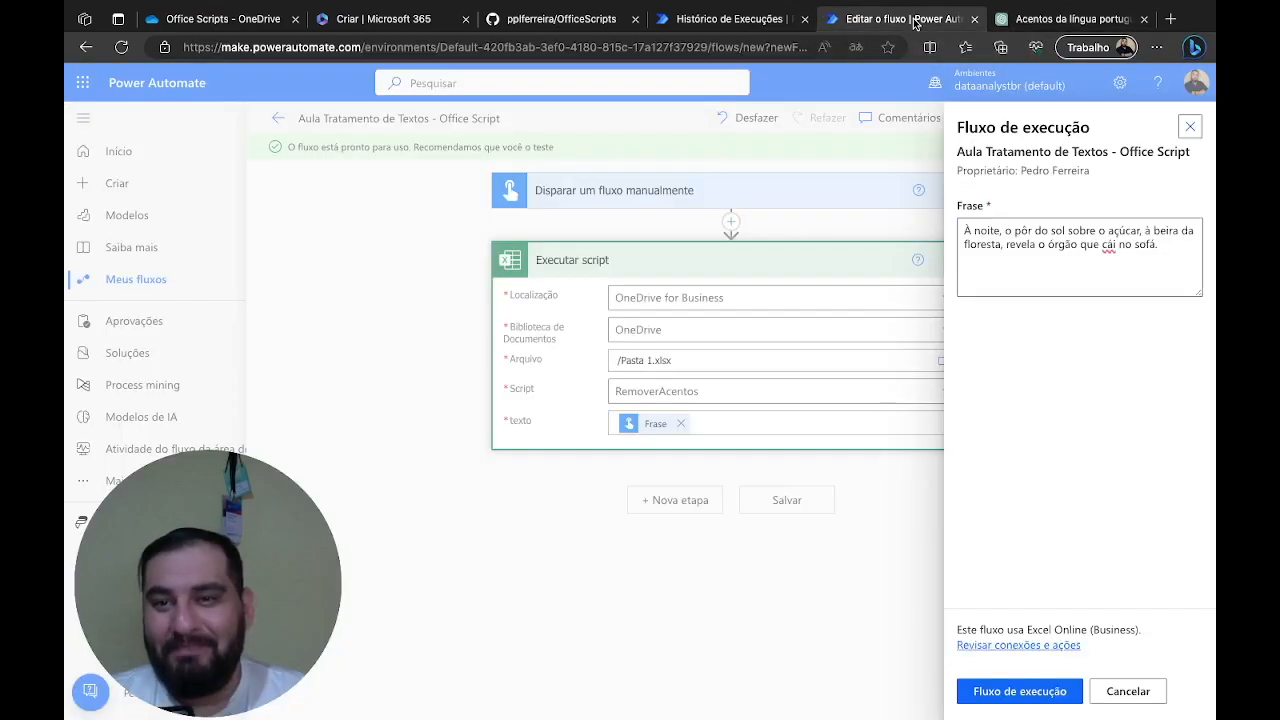
{"action": "left_click", "coordinate": [1016, 692]}
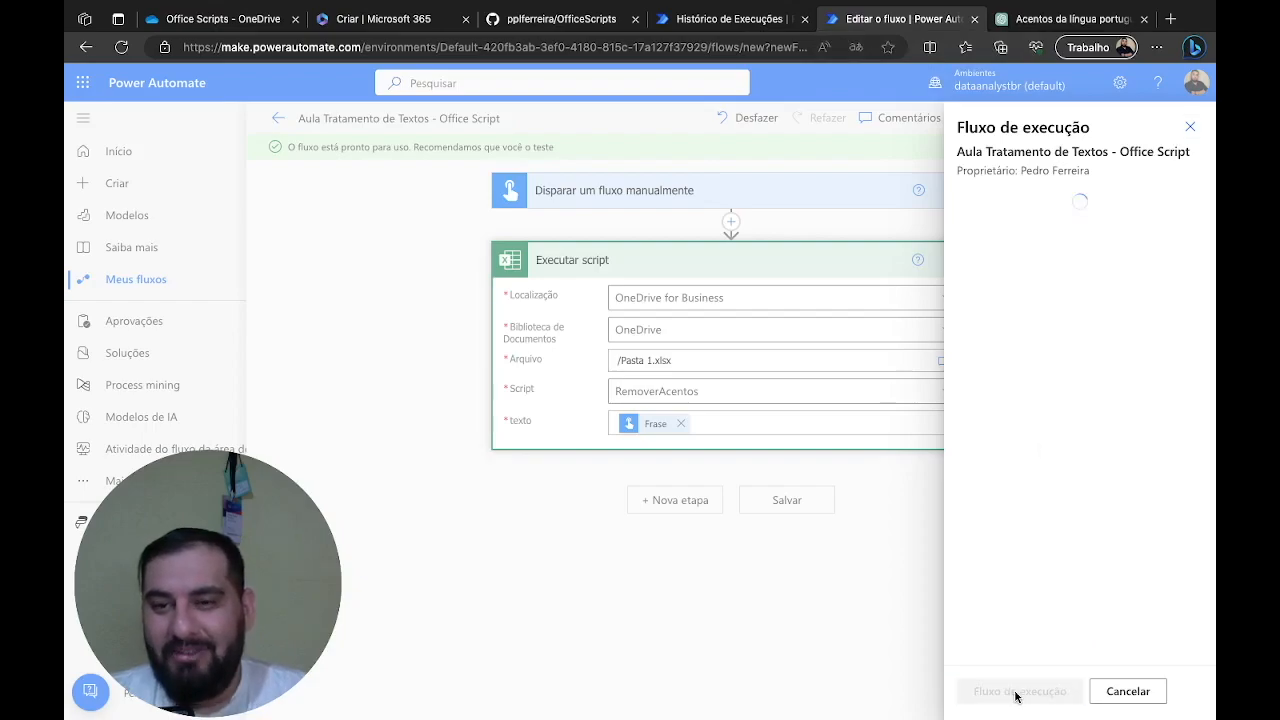
Close the run pane after the test and examine the Executar script action's texto input and full result output
{"action": "left_click", "coordinate": [1000, 691]}
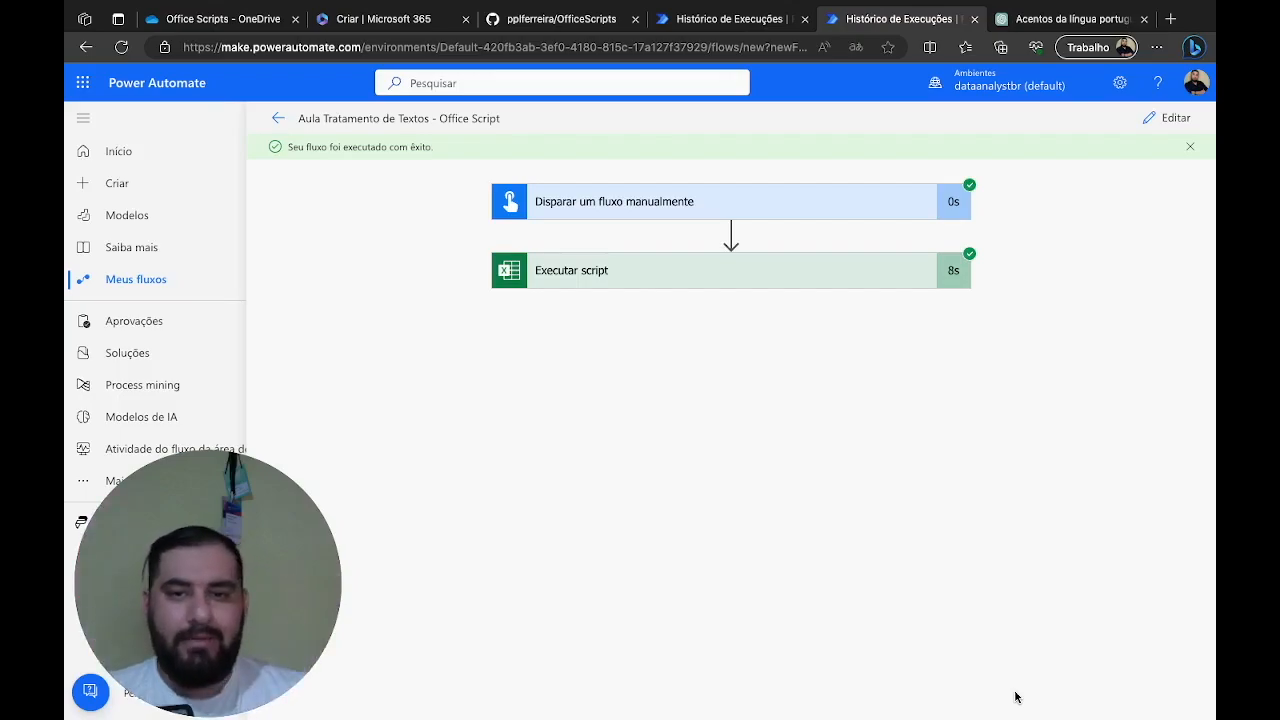
{"action": "left_click", "coordinate": [767, 270]}
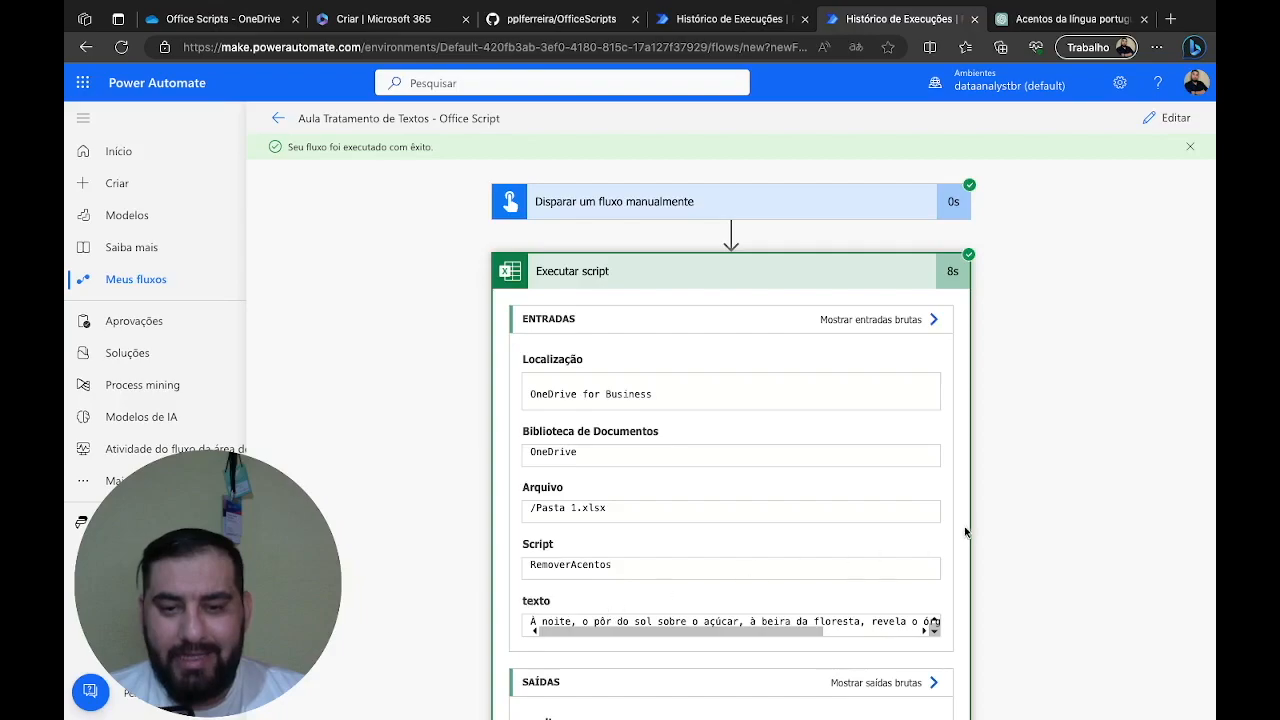
{"action": "scroll", "coordinate": [1035, 490], "scroll_direction": "down", "scroll_amount": 3}
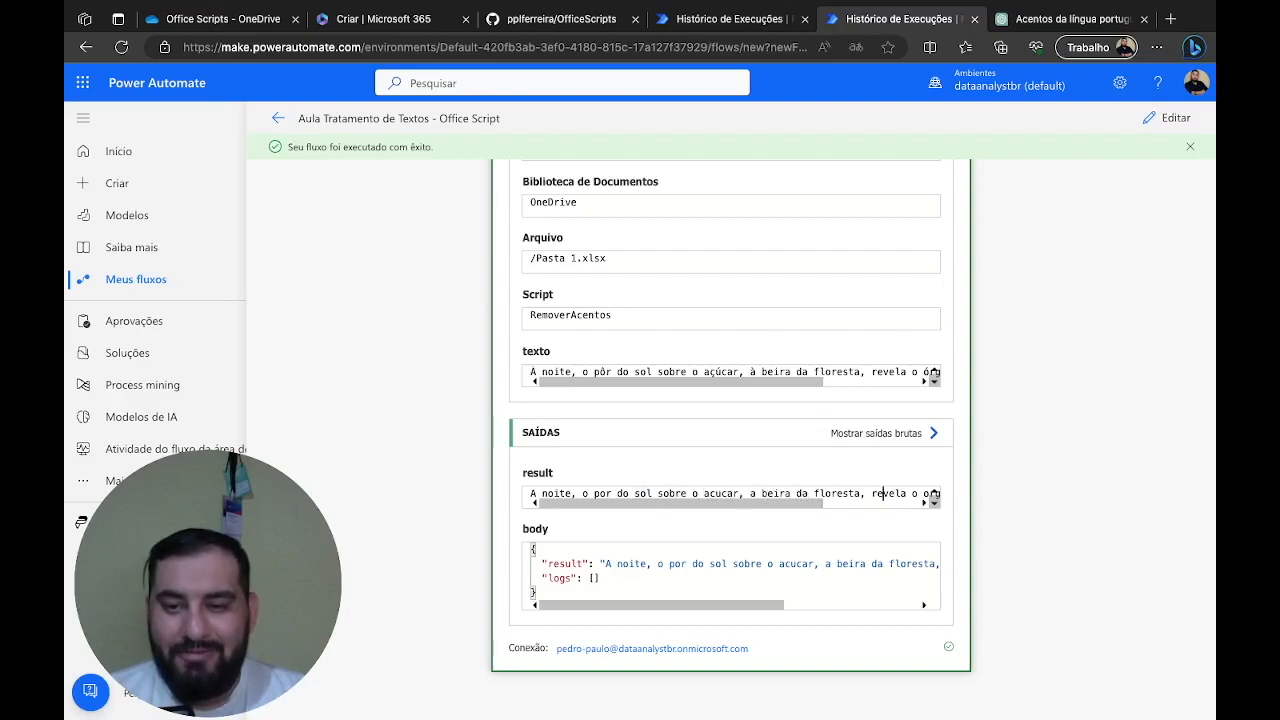
{"action": "scroll", "coordinate": [880, 493], "scroll_direction": "right", "scroll_amount": 3}
{"action": "scroll", "coordinate": [916, 493], "scroll_direction": "right", "scroll_amount": 2}
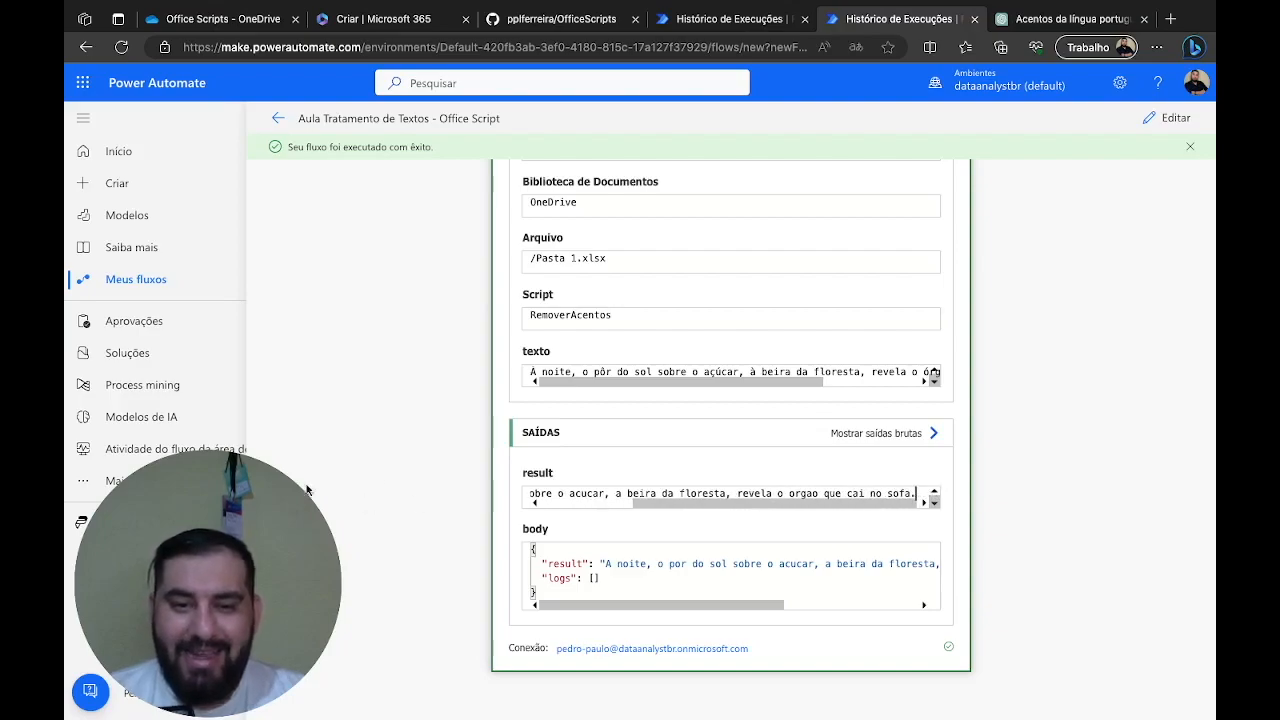
{"action": "double_click", "coordinate": [536, 474]}
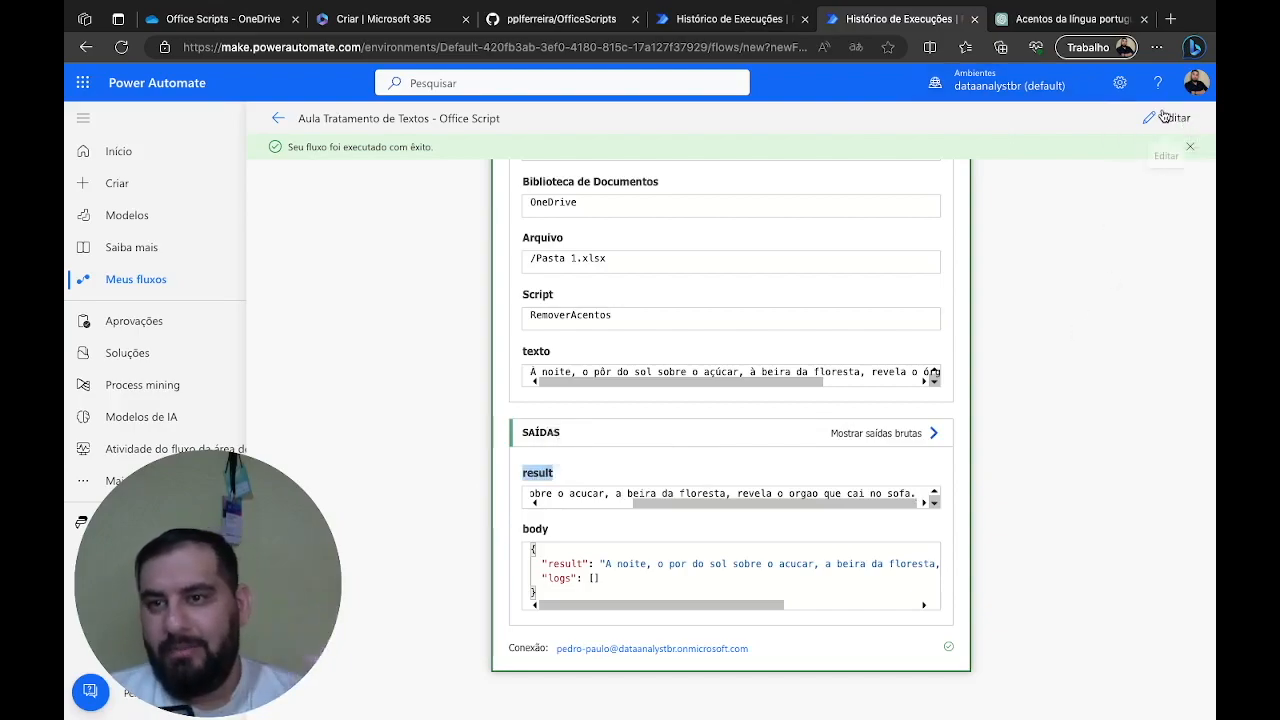
Edit the flow to add an Office 365 Outlook Enviar um email (V2) action with the script's dynamic value result as its body
{"action": "left_click", "coordinate": [1176, 118]}
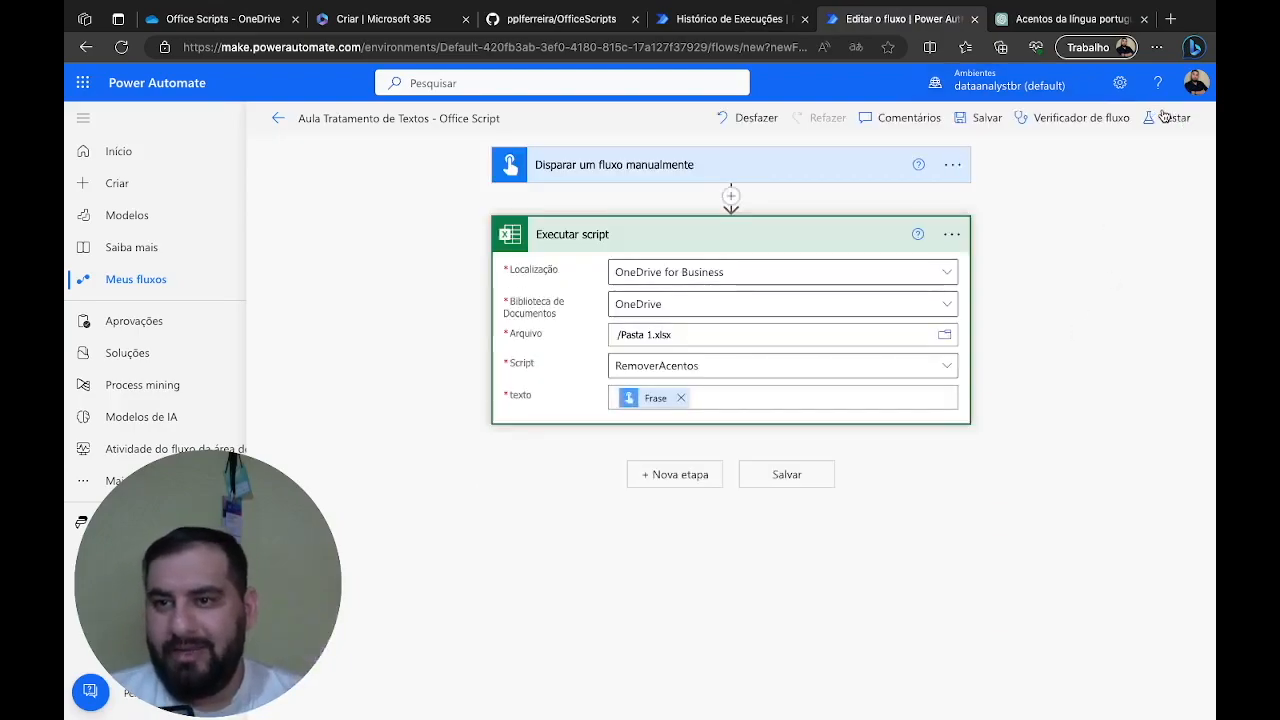
{"action": "left_click", "coordinate": [684, 484]}
{"action": "type", "text": "c"}
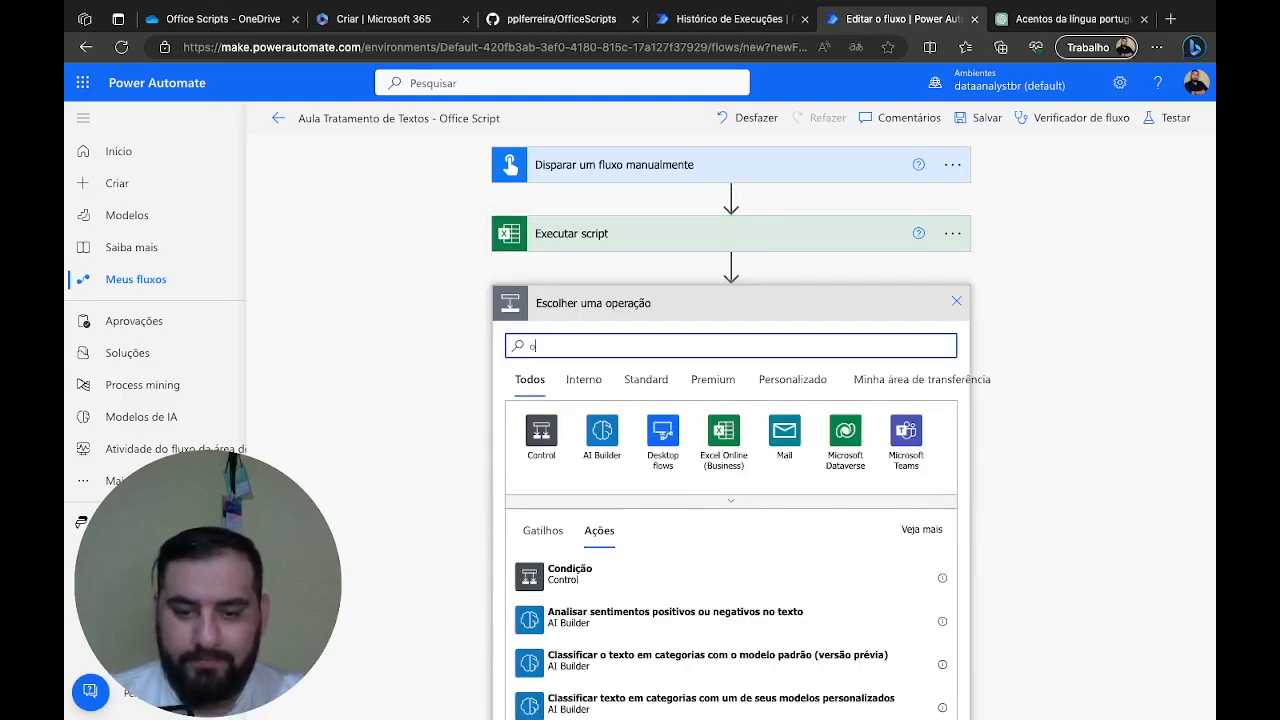
{"action": "type", "text": "utlook"}
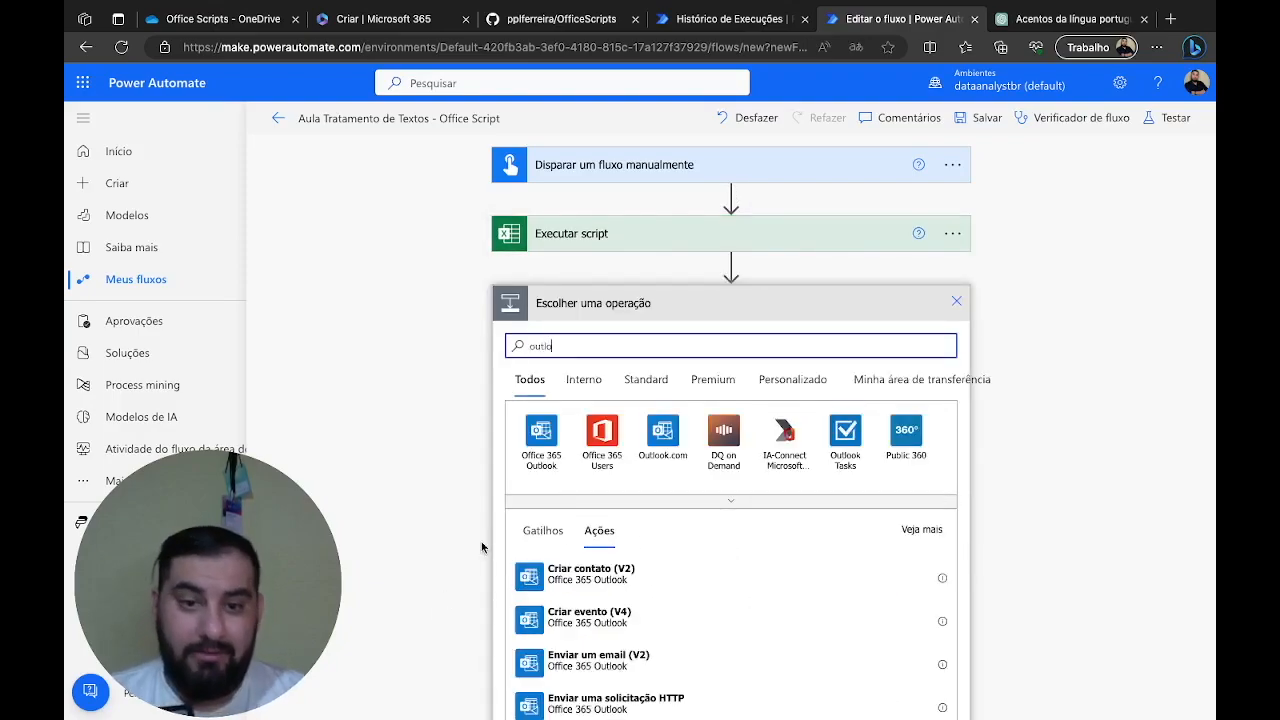
{"action": "left_click", "coordinate": [546, 452]}
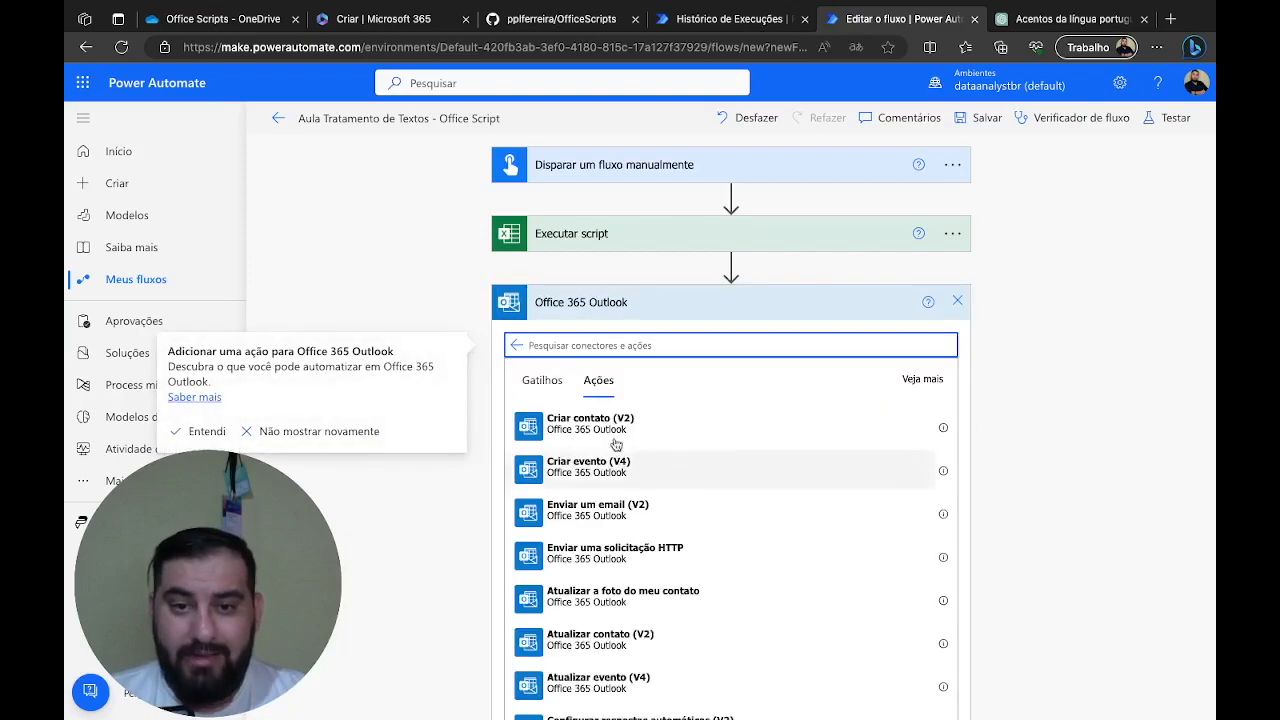
{"action": "left_click", "coordinate": [613, 512]}
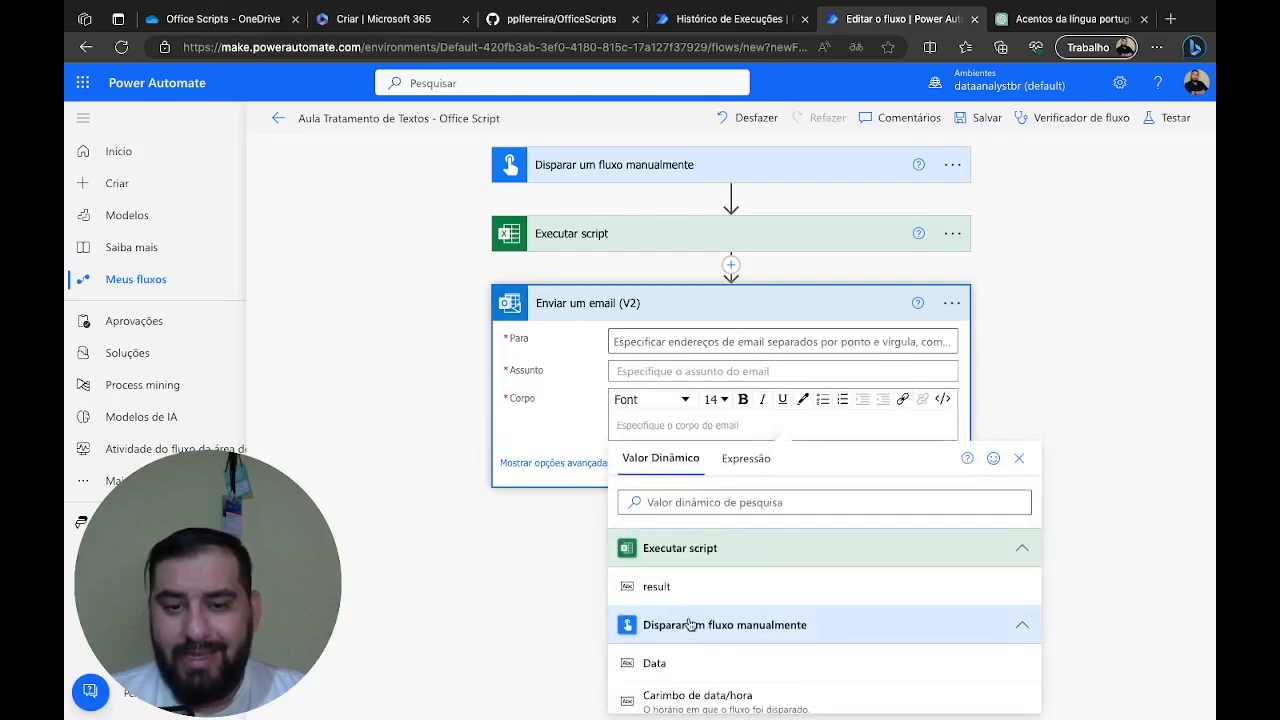
{"action": "left_click", "coordinate": [690, 586]}
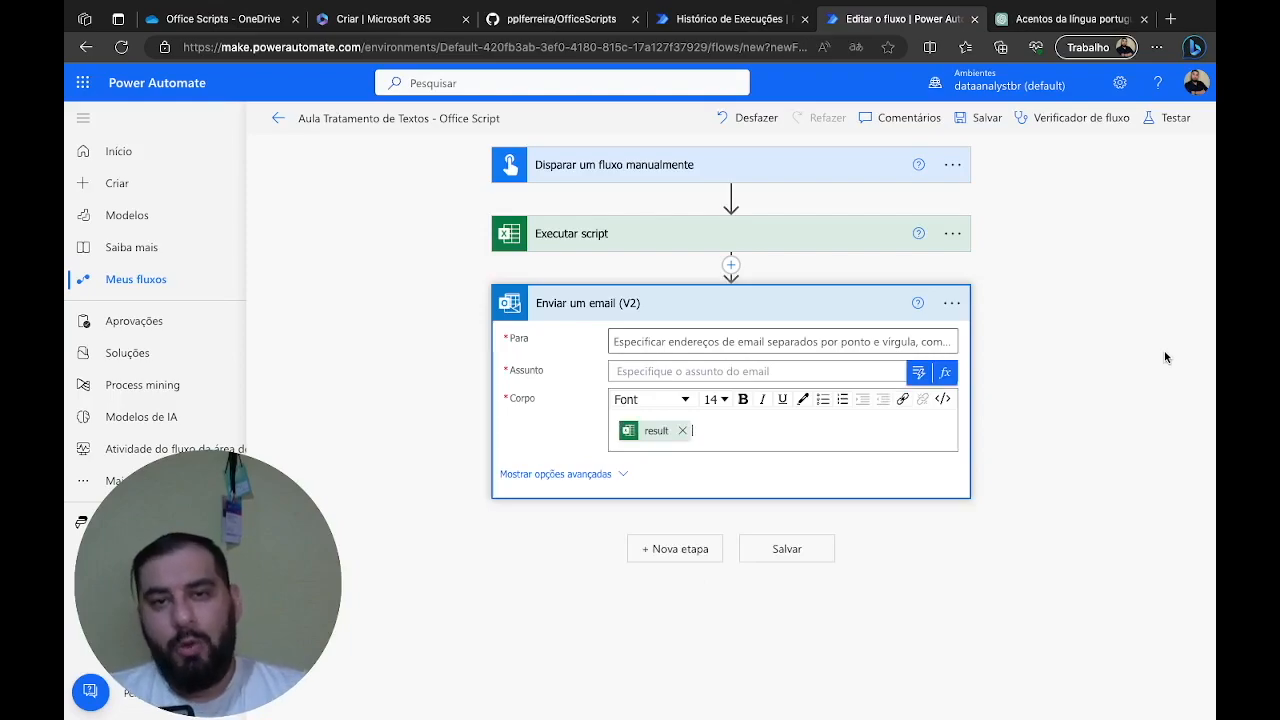
Examine the Aplicar a cada loop in the older Aula Tratamento de Textos run, and bring up the OfficeScripts repository on GitHub
{"action": "left_click", "coordinate": [722, 18]}
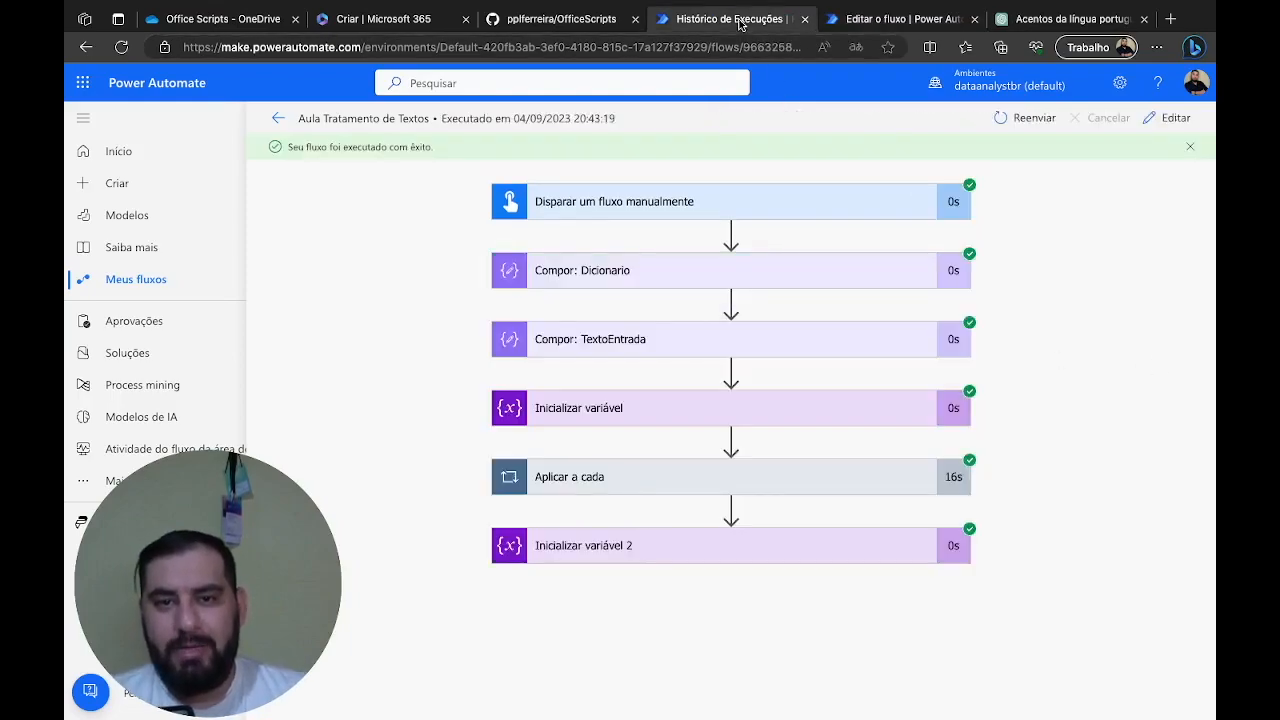
{"action": "left_click", "coordinate": [654, 480]}
{"action": "scroll", "coordinate": [890, 400], "scroll_direction": "down", "scroll_amount": 1}
{"action": "scroll", "coordinate": [890, 400], "scroll_direction": "up", "scroll_amount": 1}
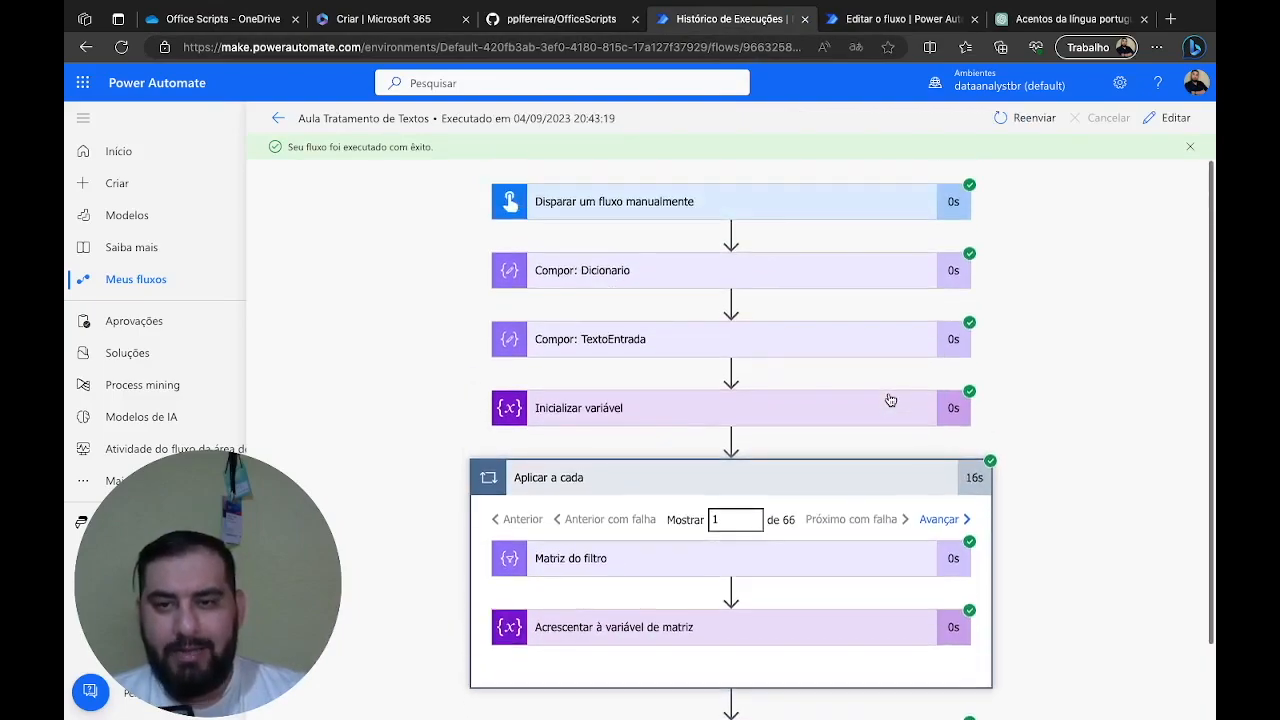
{"action": "left_click", "coordinate": [898, 19]}
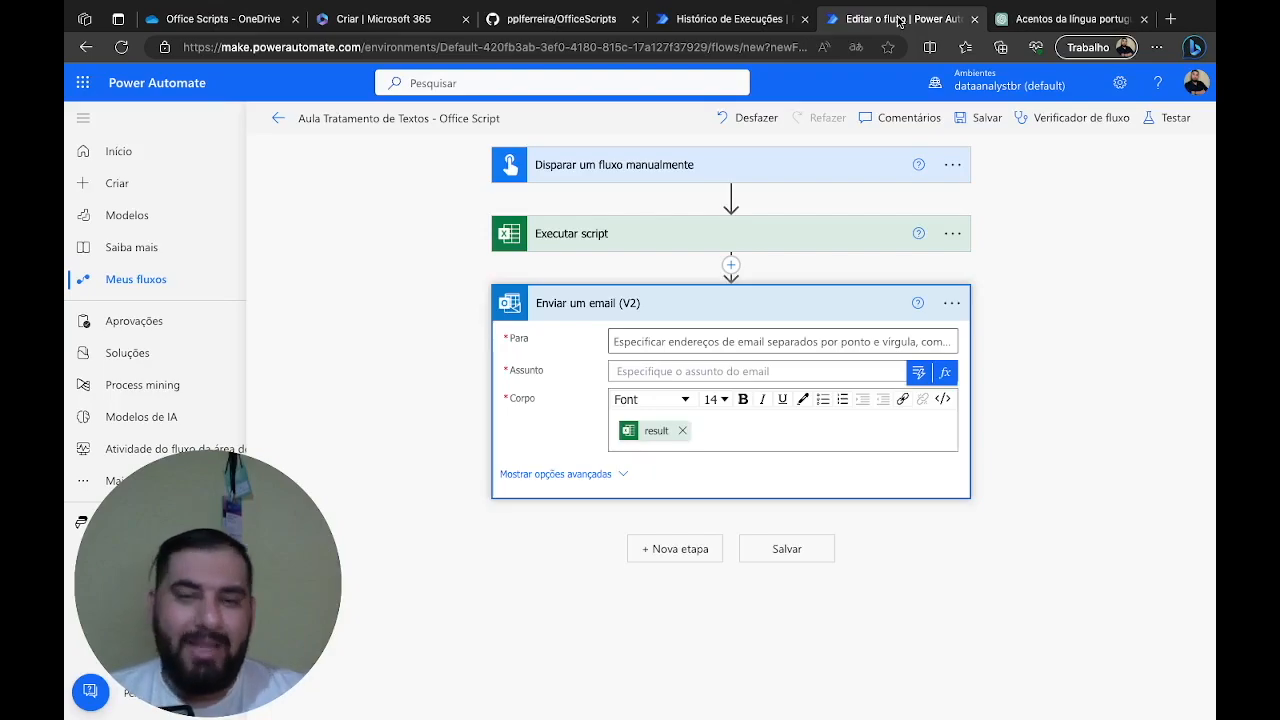
{"action": "left_click", "coordinate": [548, 55]}
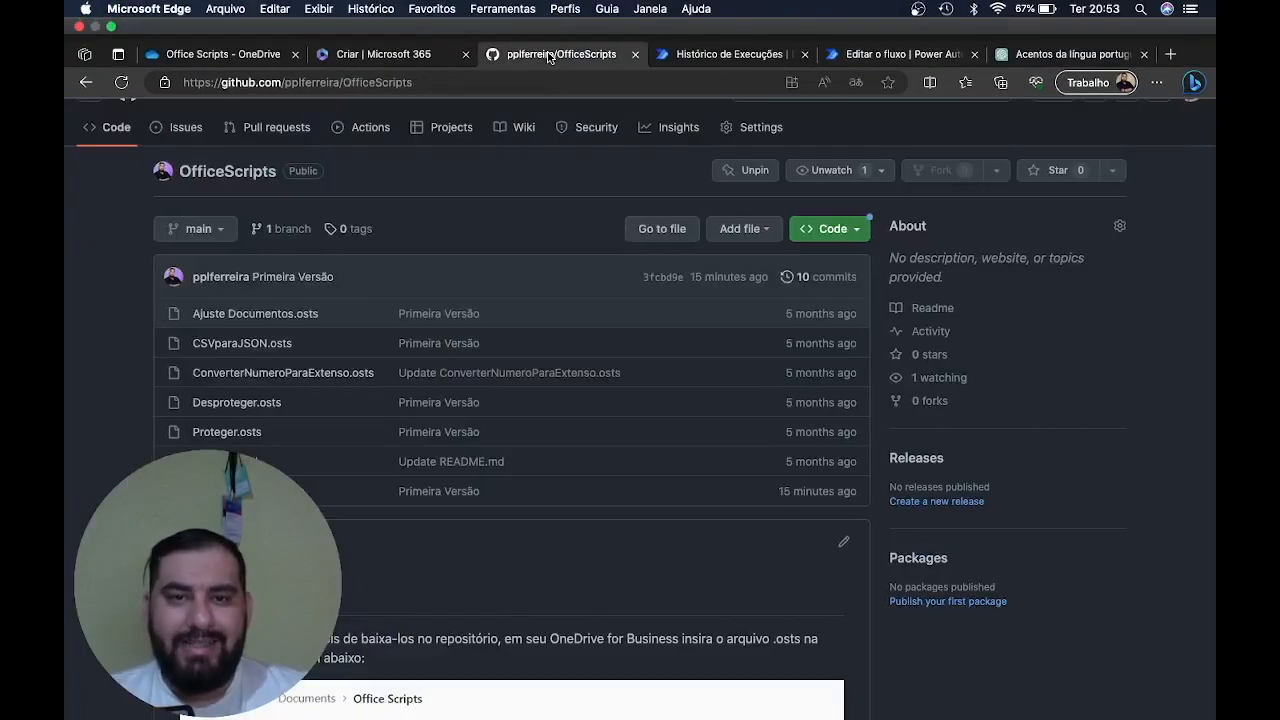